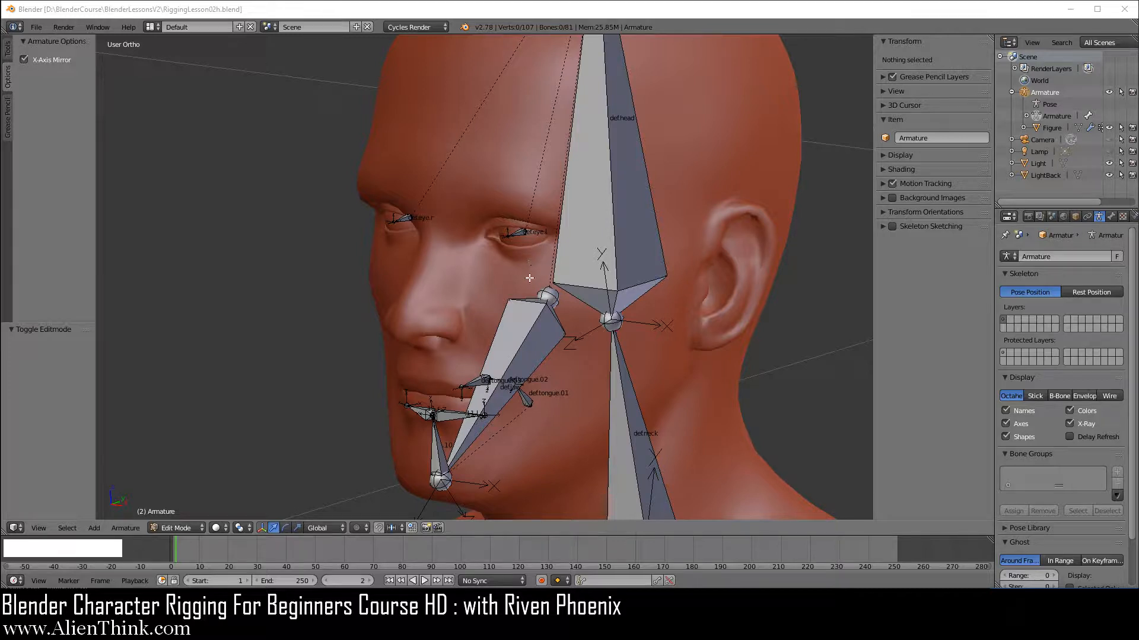
Save the scene as a new file named RiggingLesson02i.blend.
left_click(37, 27)
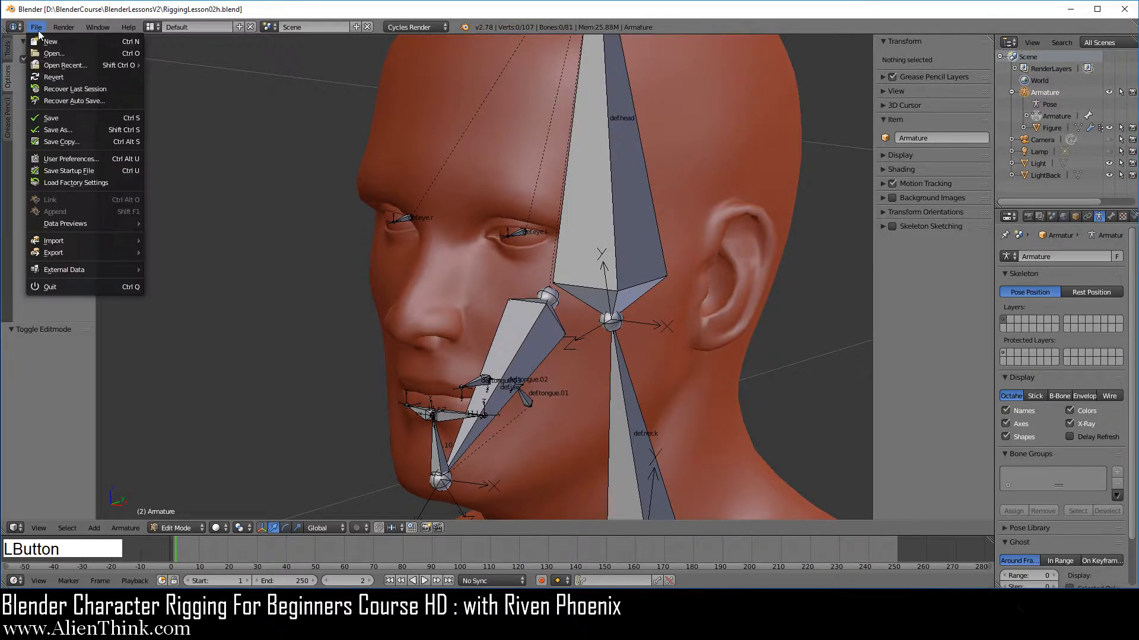
left_click(76, 130)
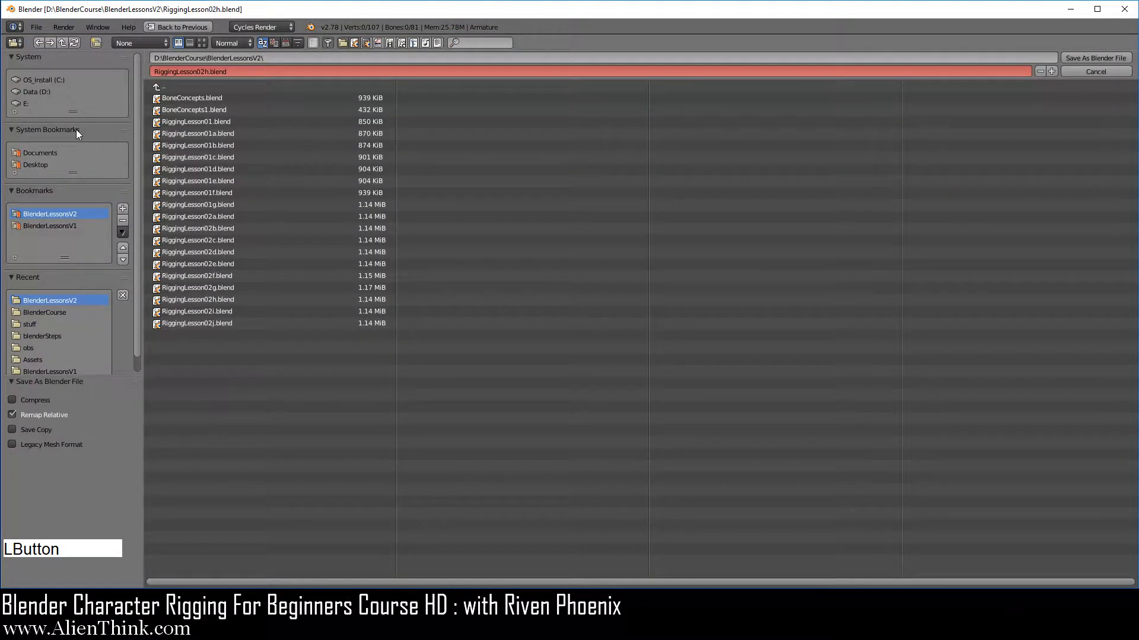
left_click(217, 313)
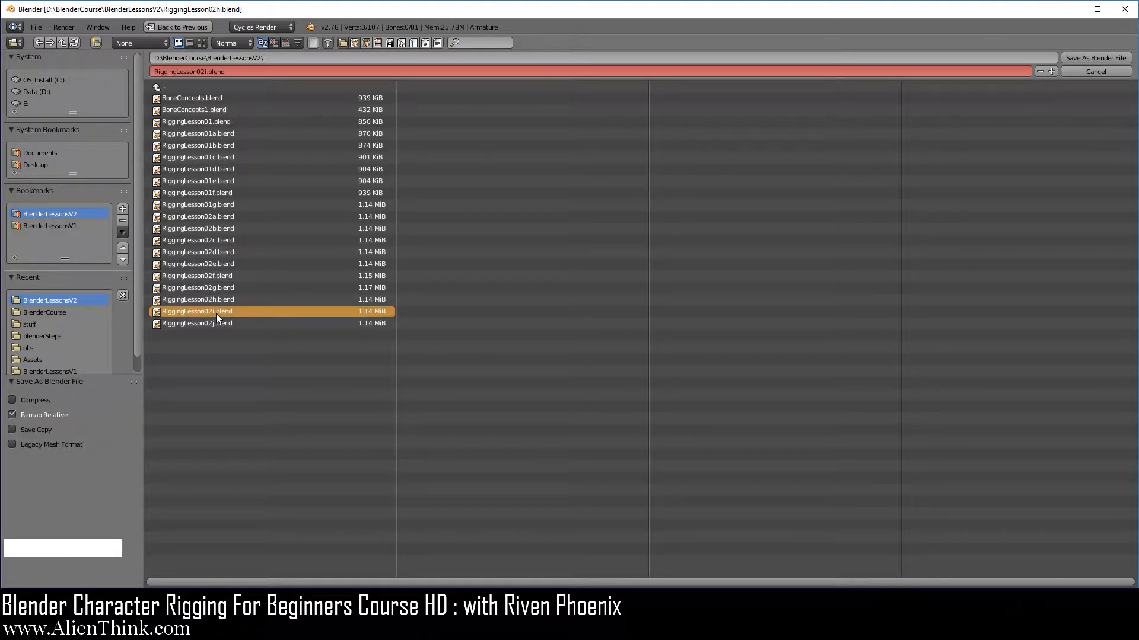
left_click(217, 314)
left_click(1077, 58)
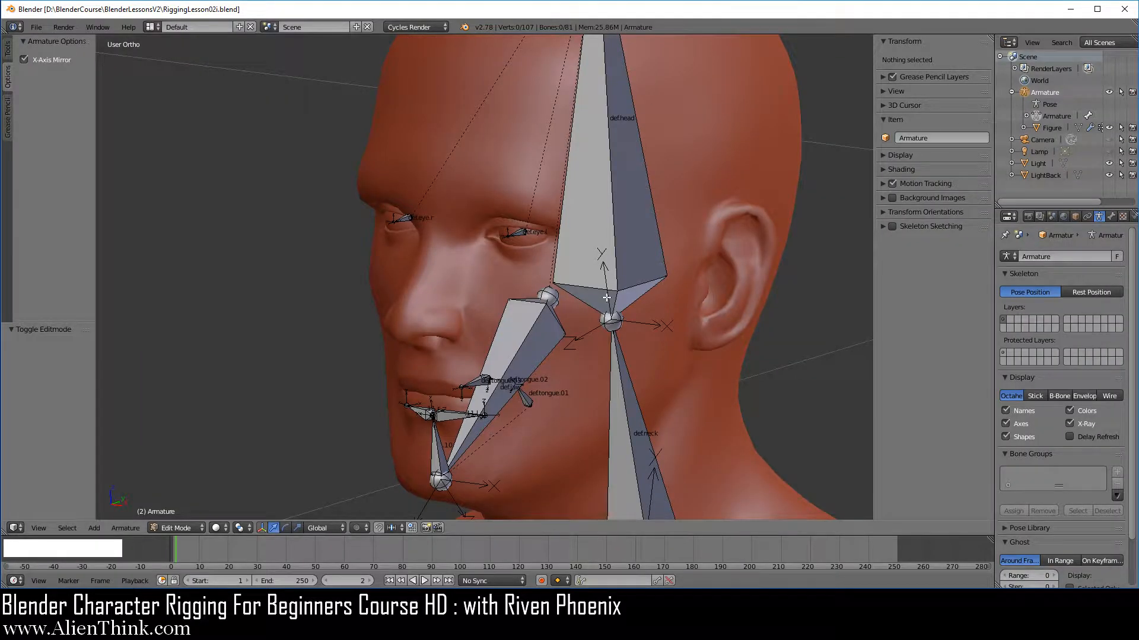
Switch the armature into Pose Mode and set its bone display to Stick.
left_click(1048, 93)
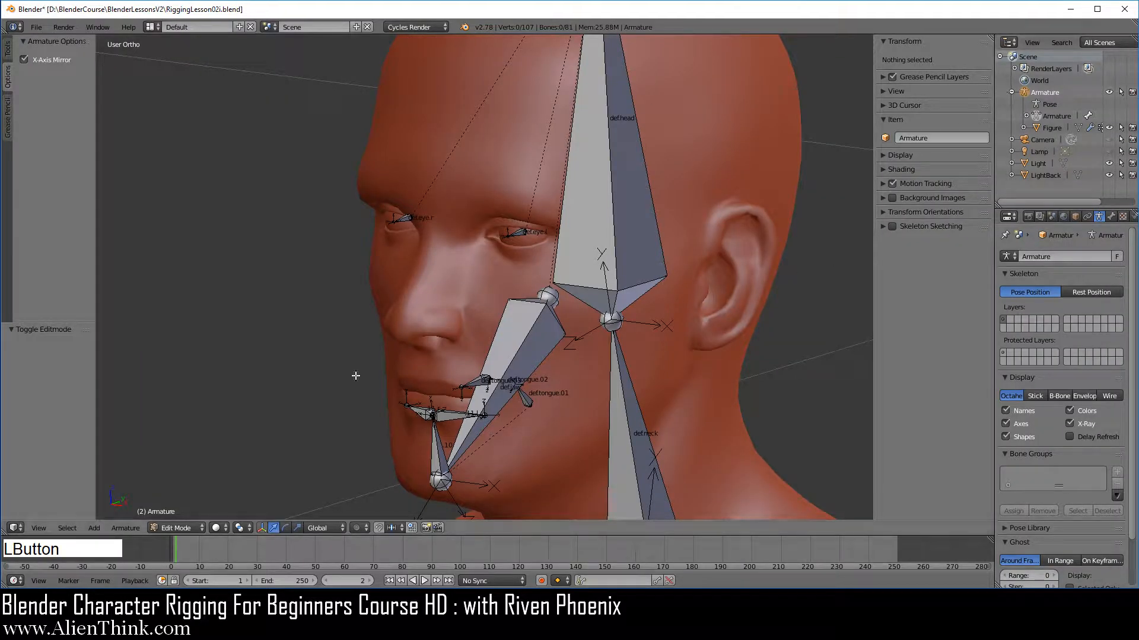
left_click(187, 526)
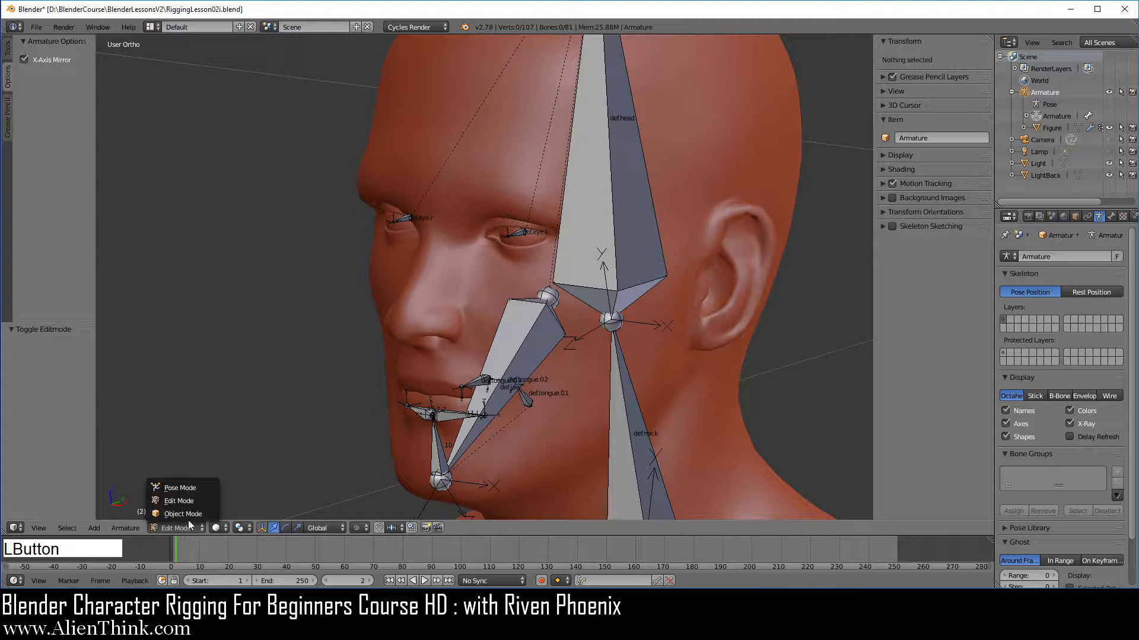
left_click(192, 490)
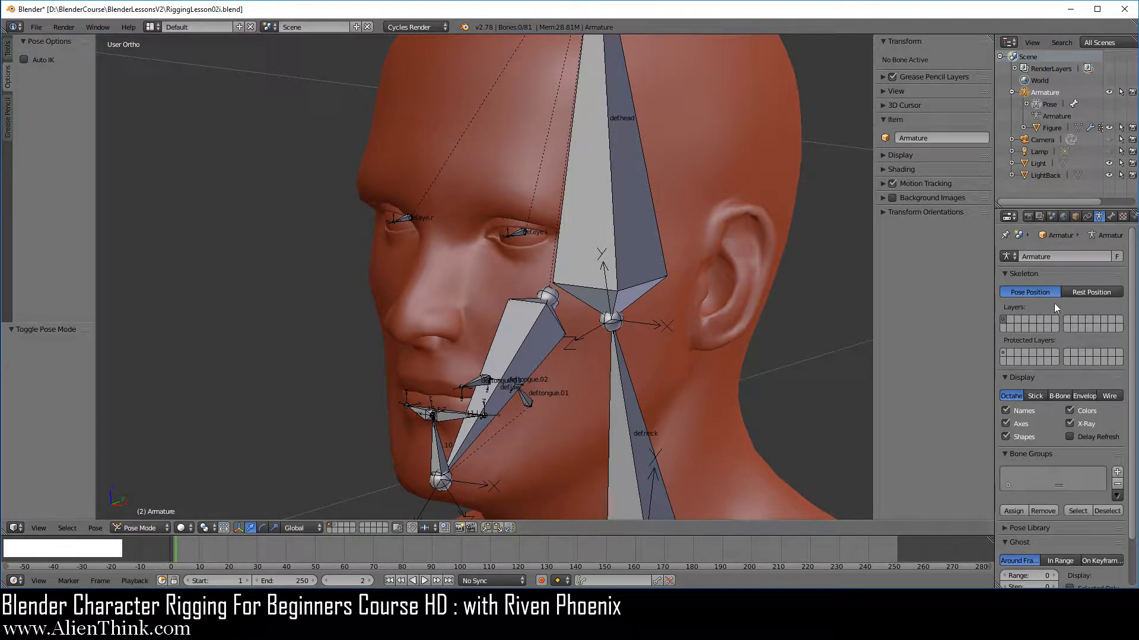
left_click(1101, 215)
left_click(1037, 396)
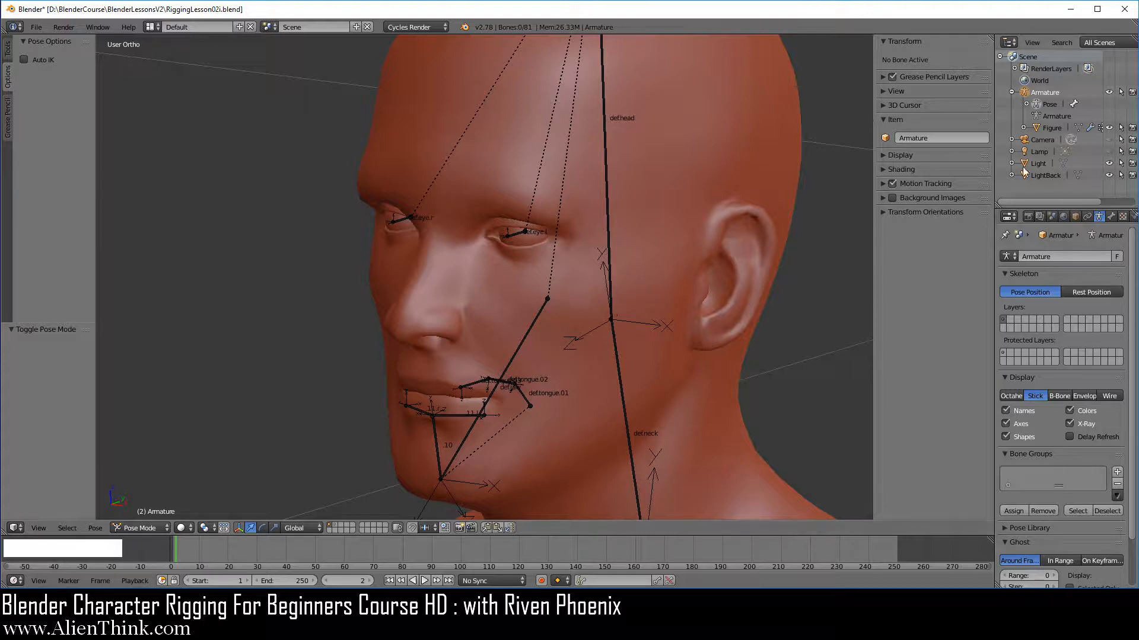
Select the Figure mesh and switch it to Weight Paint mode.
left_click(1051, 128)
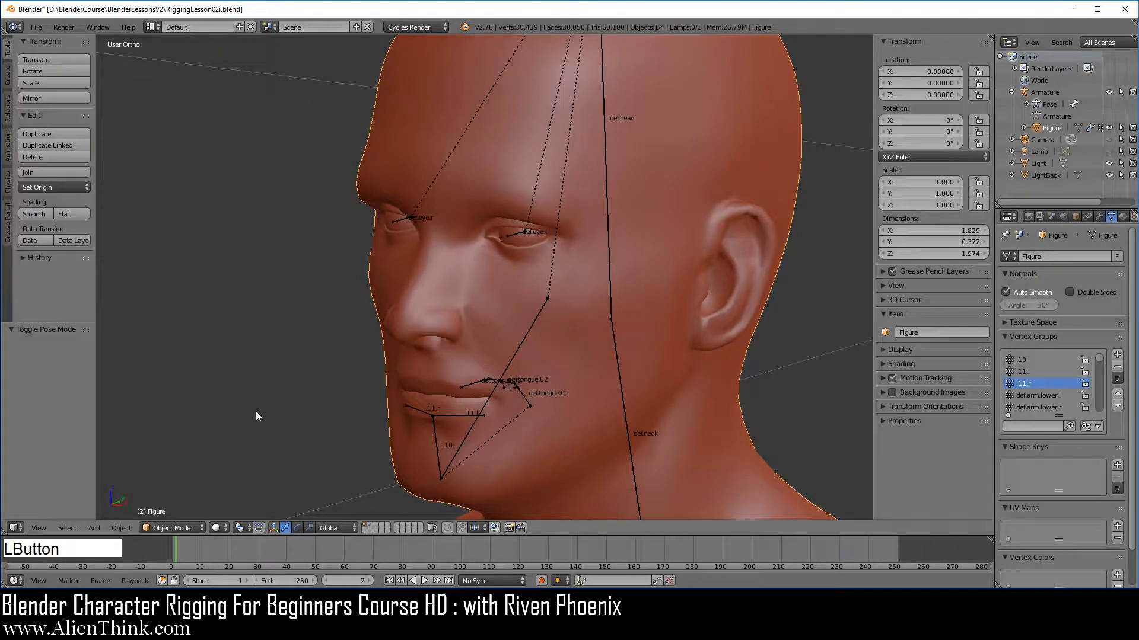
left_click(190, 529)
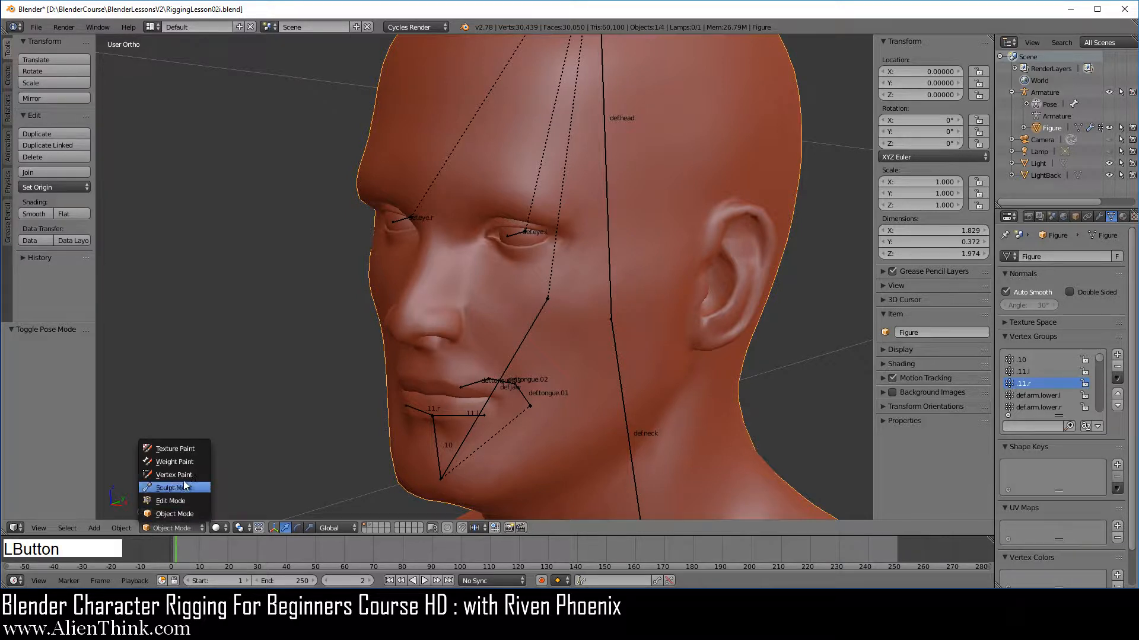
left_click(179, 461)
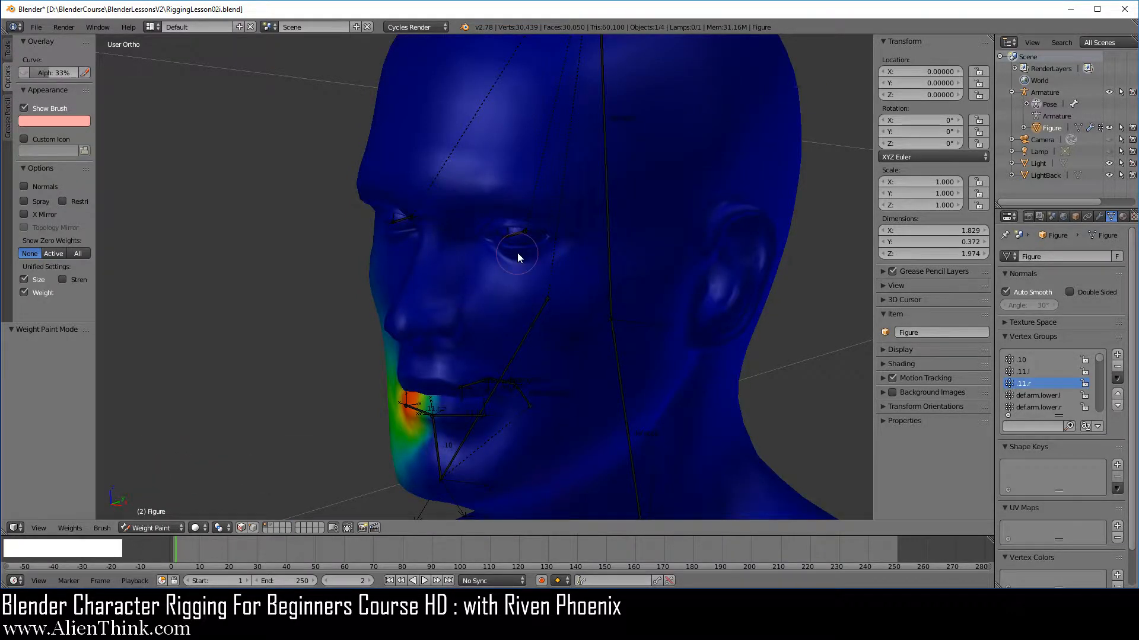
Zoom in, select the left eye bone to show its weights, and switch the view to wireframe.
scroll(521, 247, "up", 3)
right_click(542, 202)
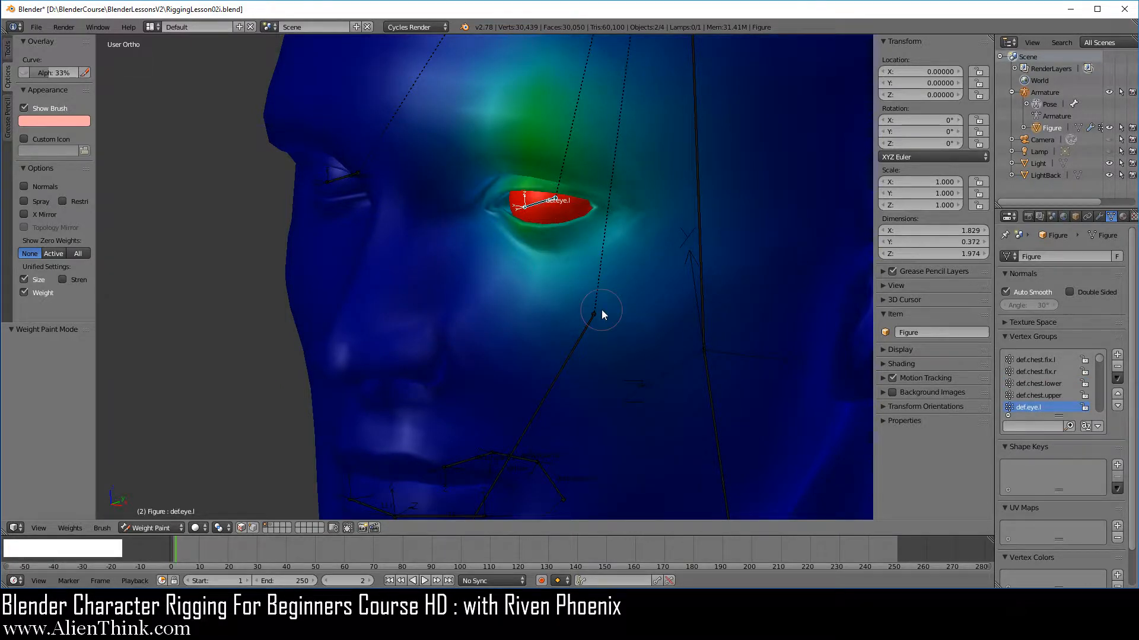
key("z")
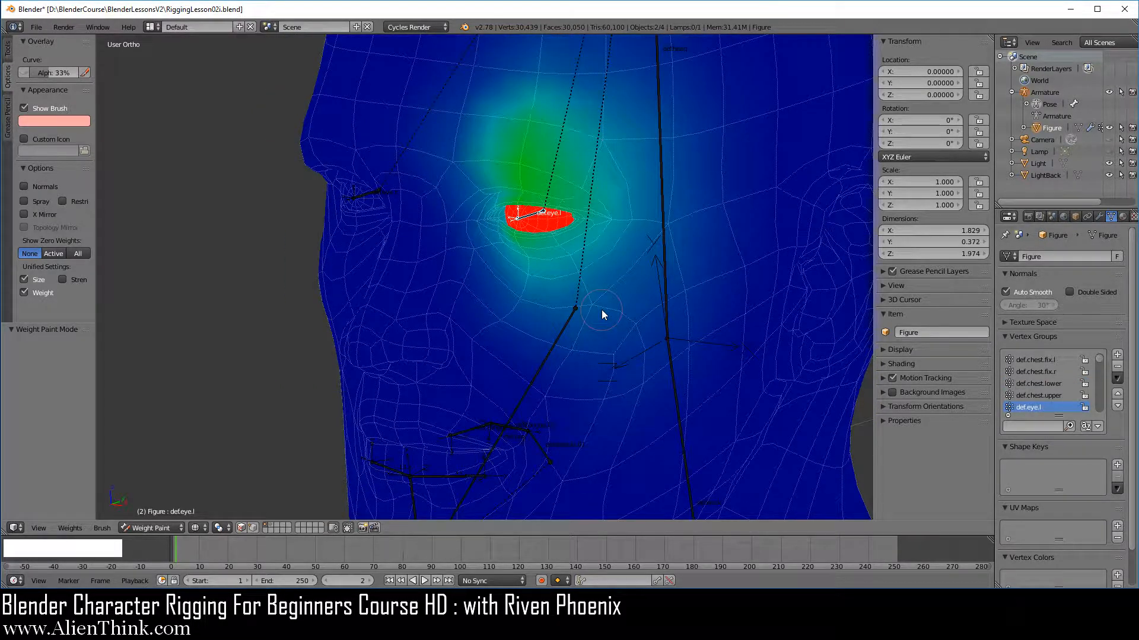
key("r")
key("r")
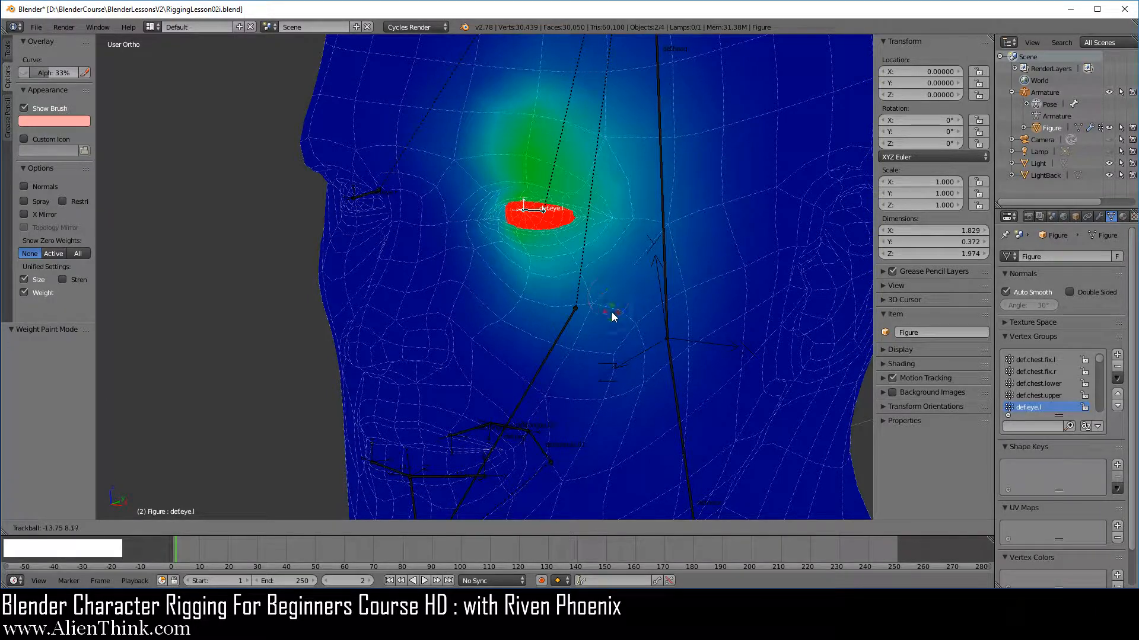
right_click(603, 281)
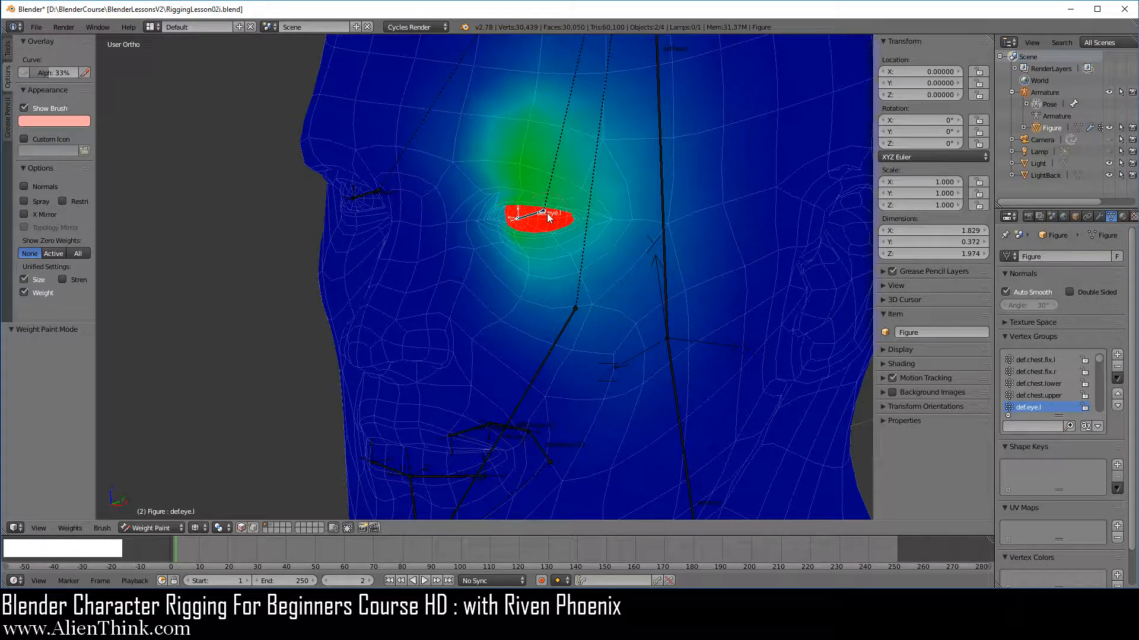
Select the head bone to display its vertex weights on the face.
middle_click_drag(589, 270, 514, 354, "shift")
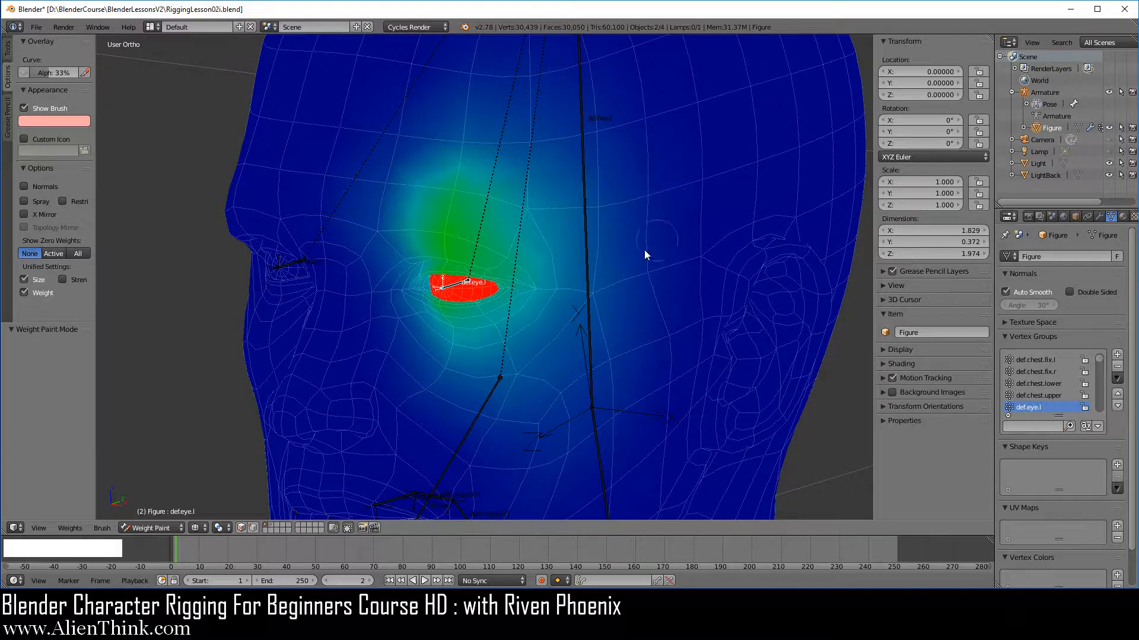
right_click(586, 216)
scroll(633, 301, "down", 2)
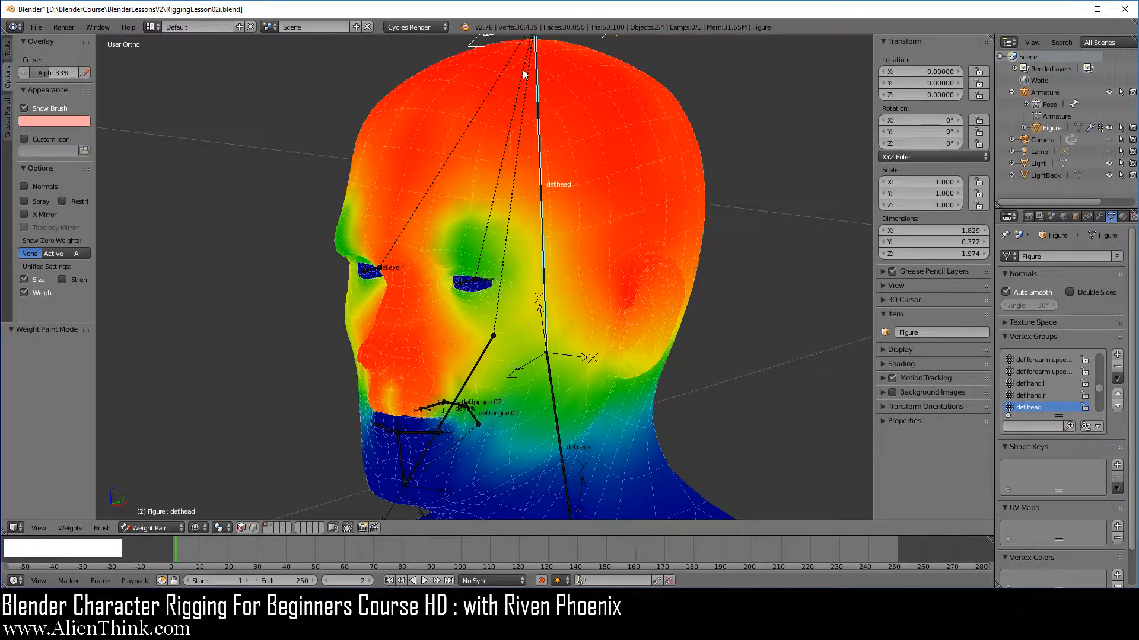
scroll(580, 326, "up", 1)
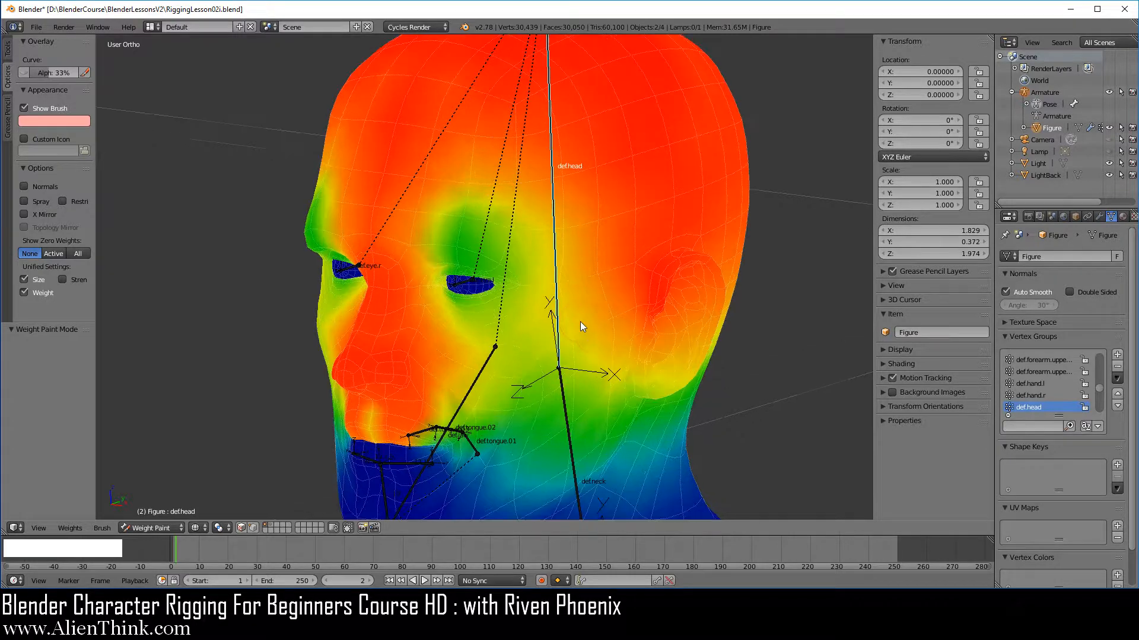
Add a Vertex Weight Mix modifier to the figure.
left_click(1100, 216)
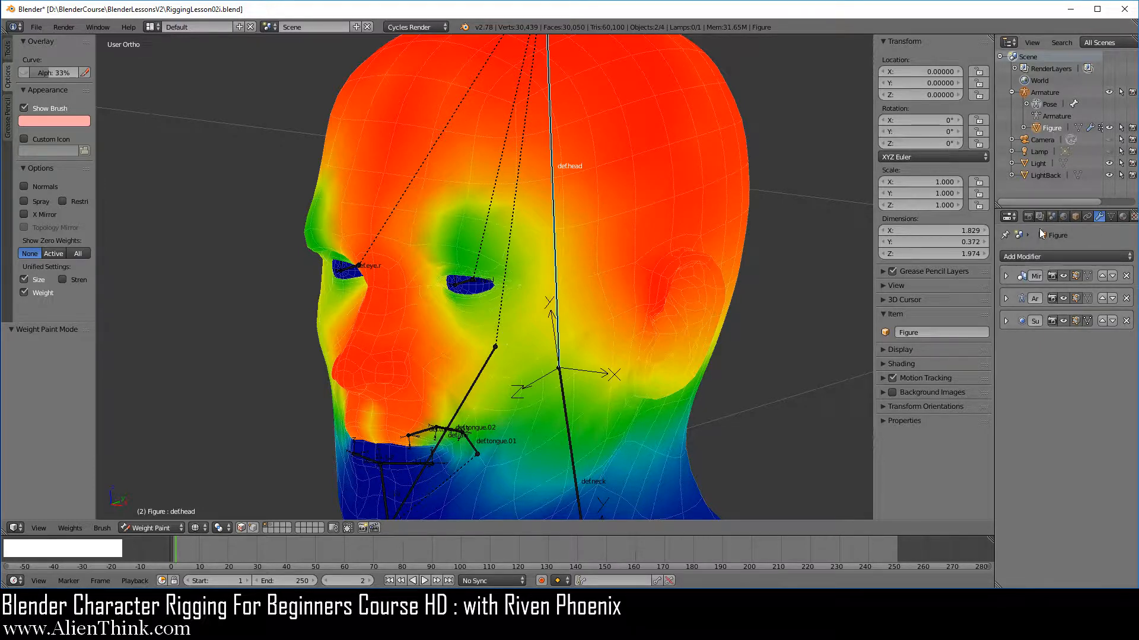
left_click(1067, 256)
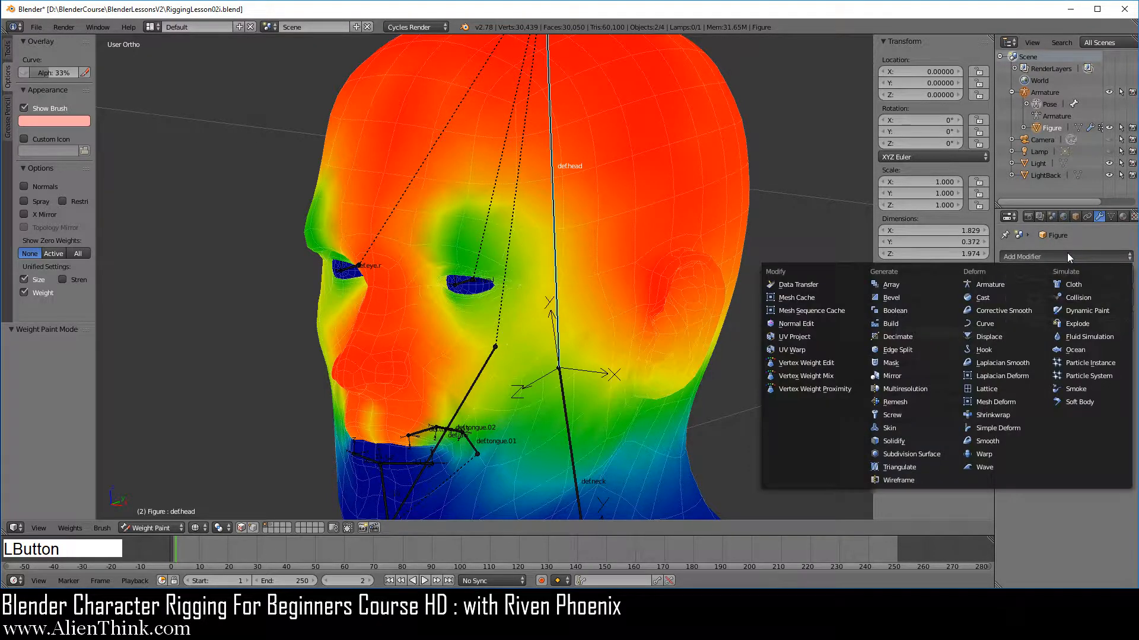
left_click(1041, 257)
left_click(824, 375)
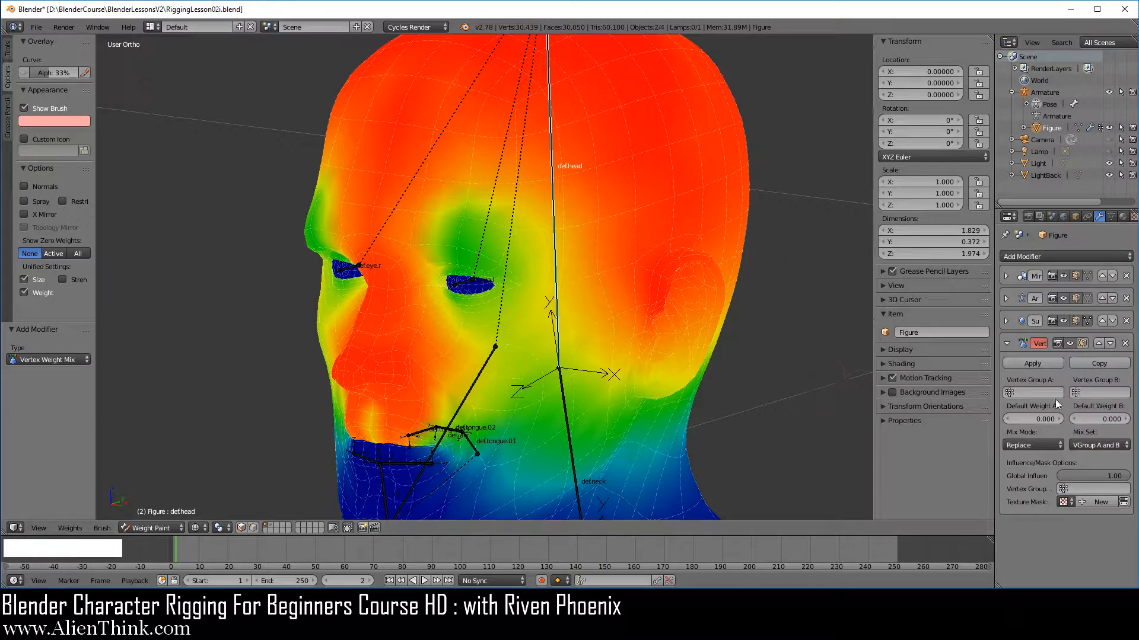
Move the Vertex Weight Mix modifier to the top of the modifier stack.
left_click(1099, 344)
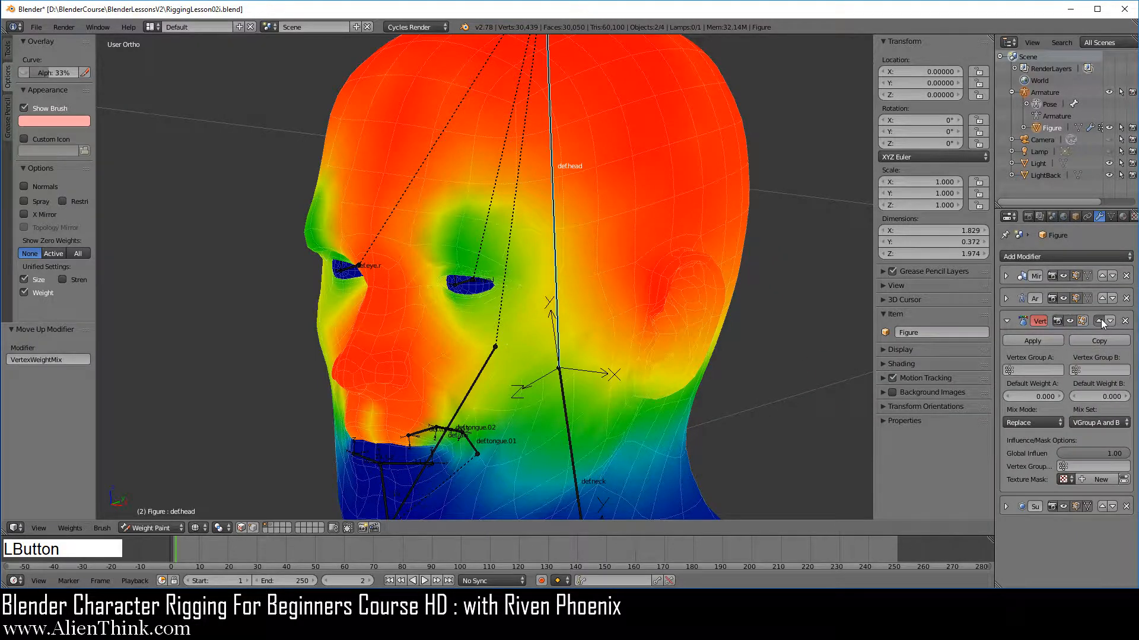
left_click(1100, 320)
left_click(1101, 301)
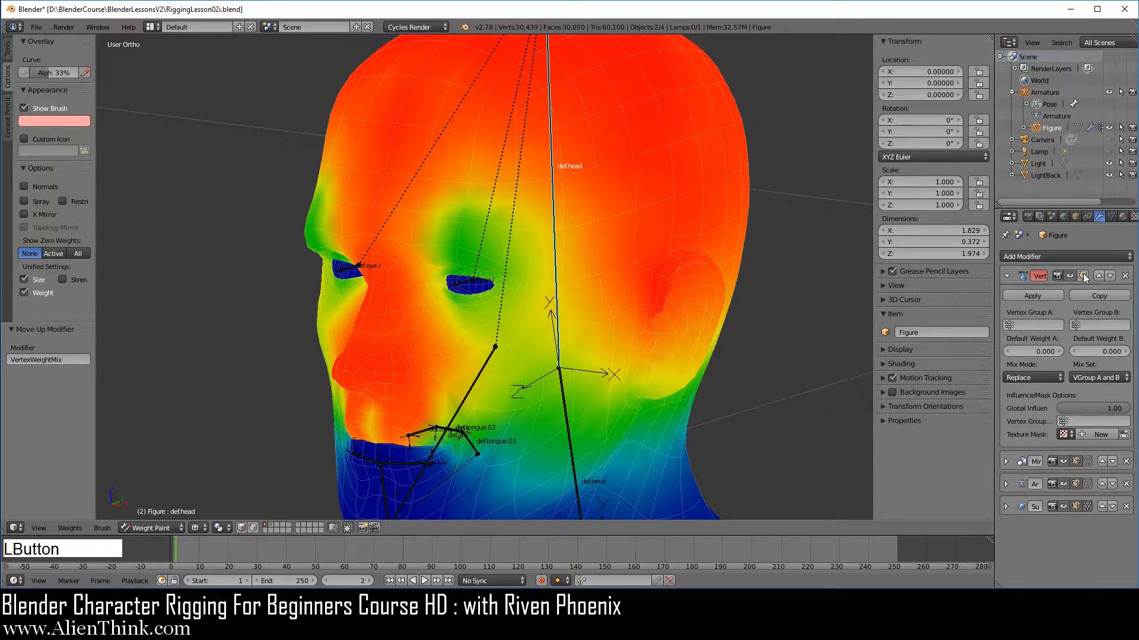
Set the modifier's Vertex Group A to def.head.
left_click(1035, 325)
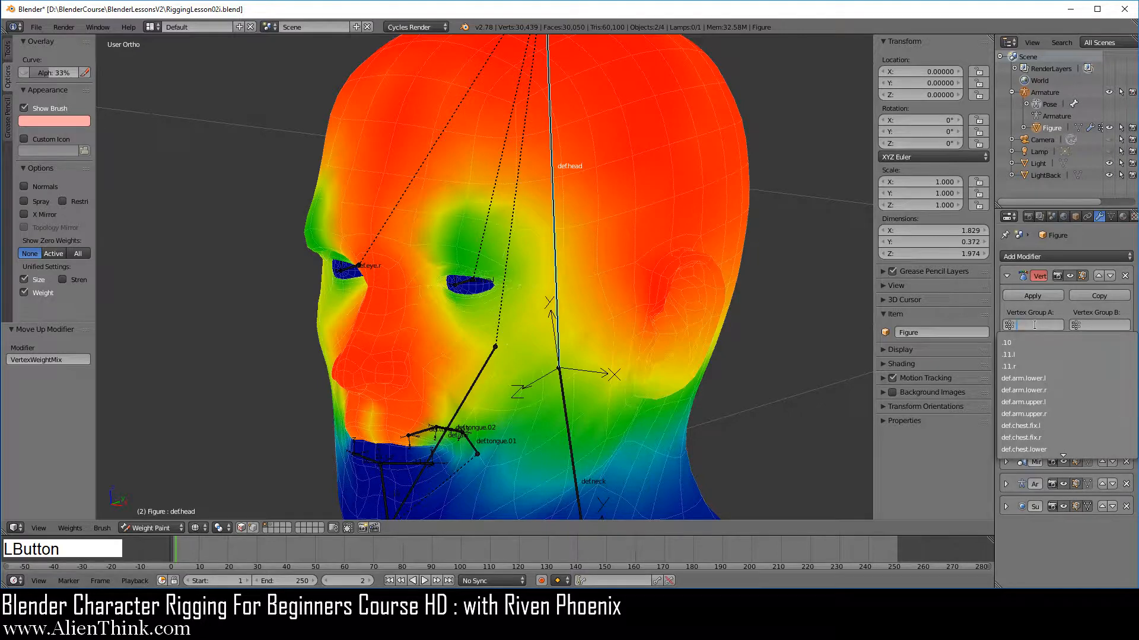
type("def")
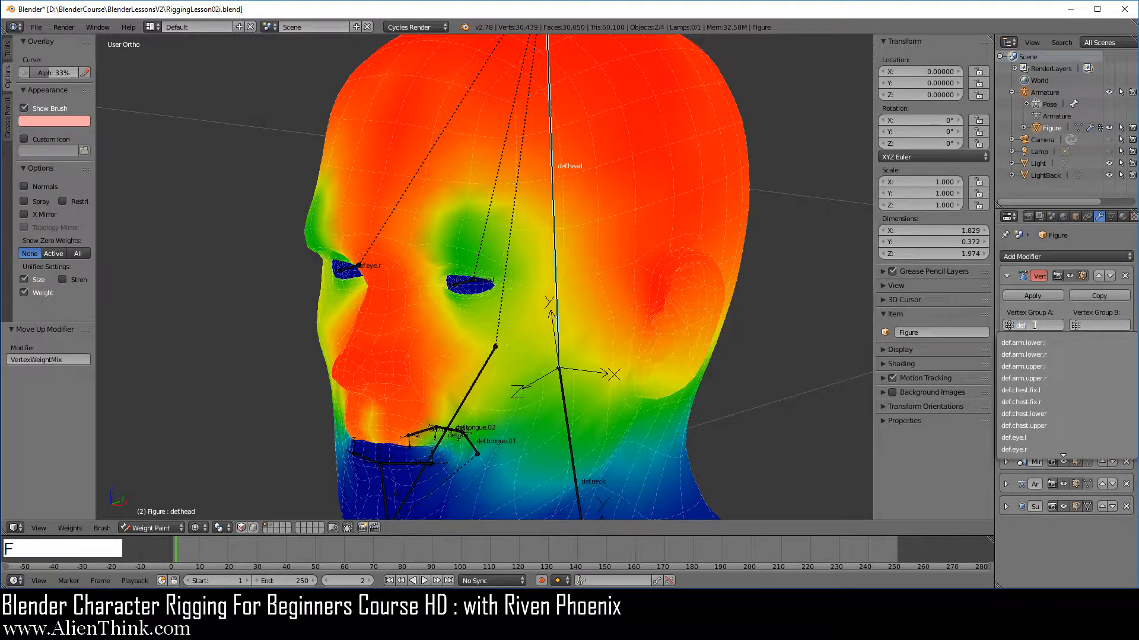
type(".h")
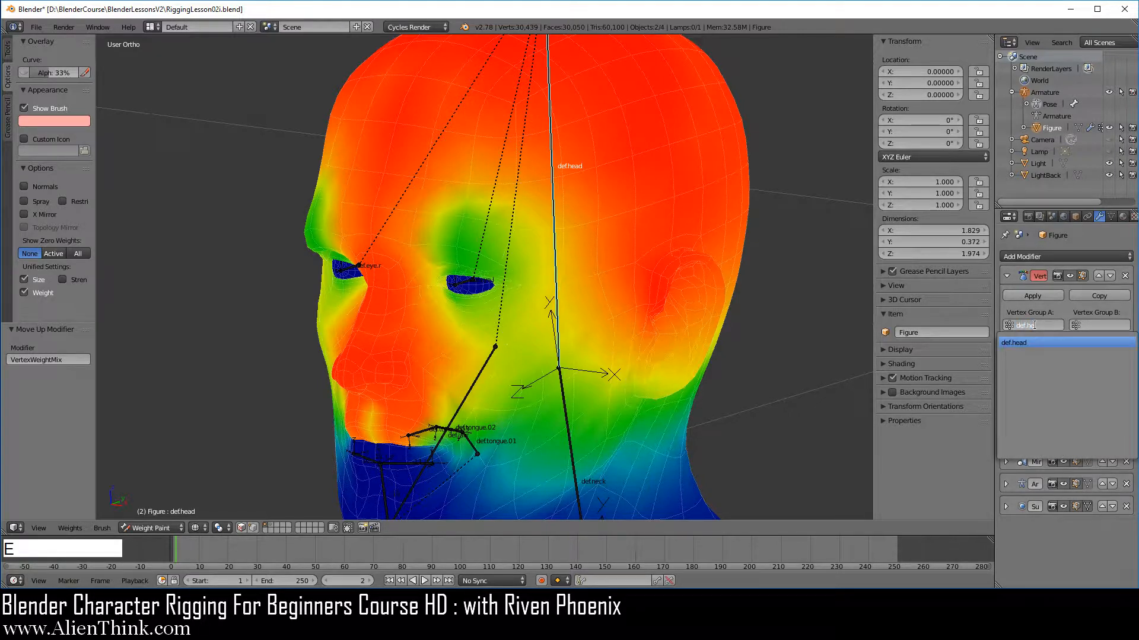
type("ea")
left_click(1029, 341)
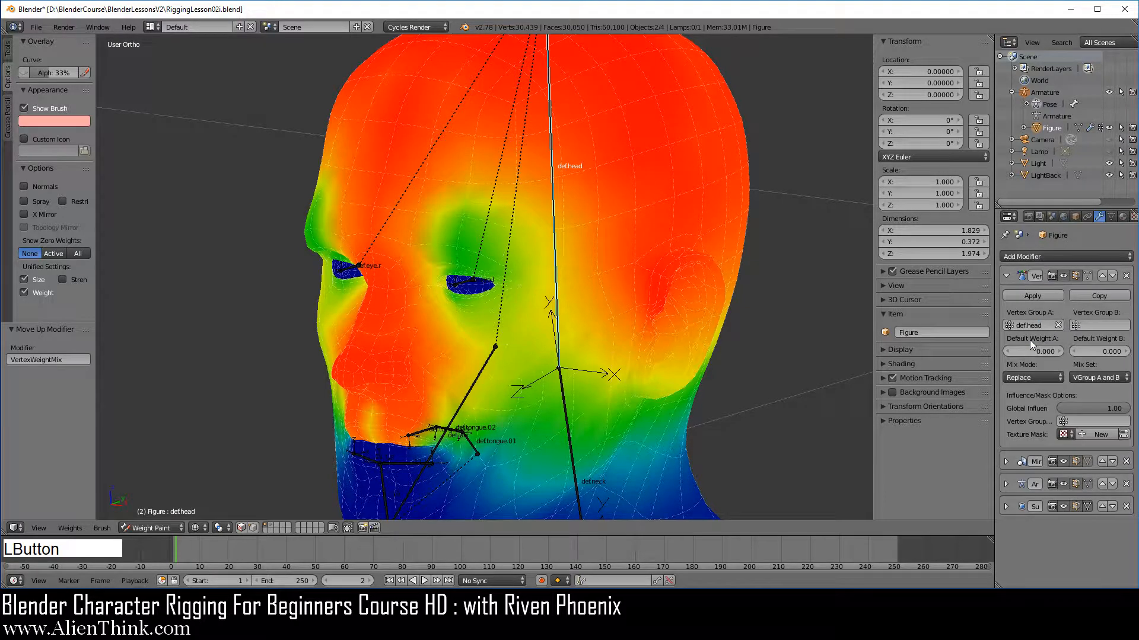
Set the modifier's Vertex Group B to def.eye.l.
left_click(1098, 325)
type("de")
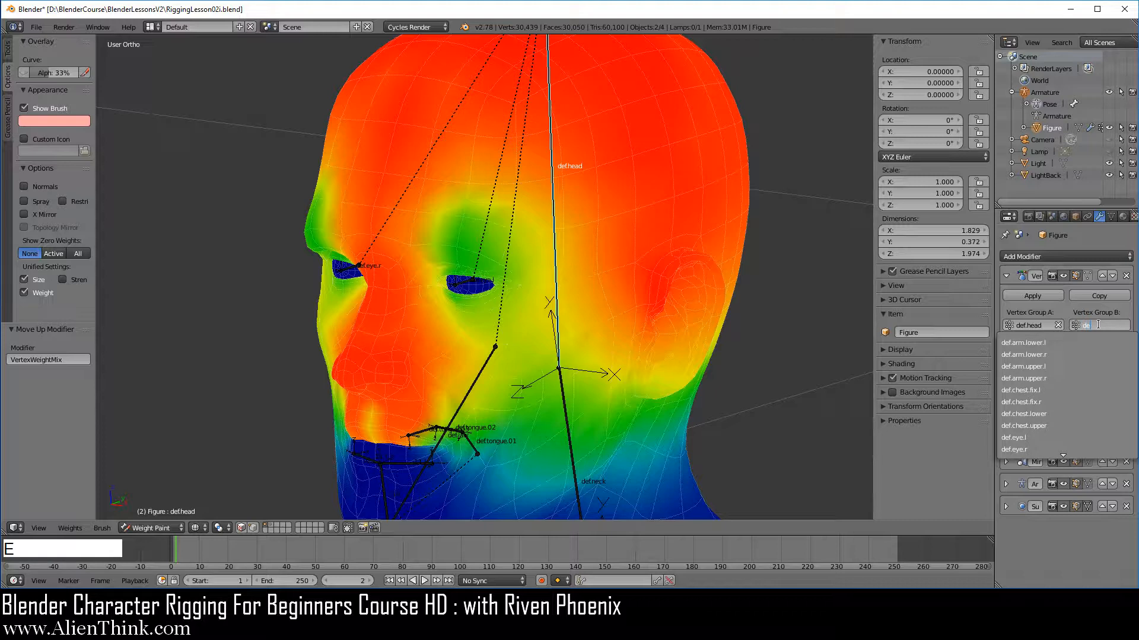
type("f.e")
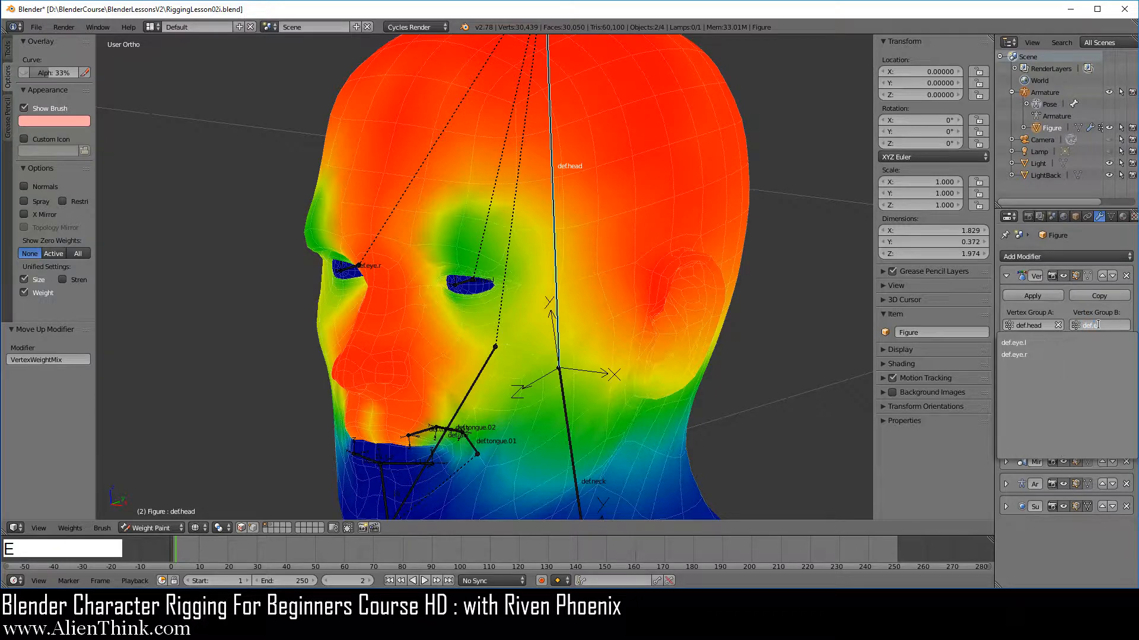
left_click(1036, 343)
Set the Mix Mode to Add and the Mix Set to VGroup B.
left_click(1025, 378)
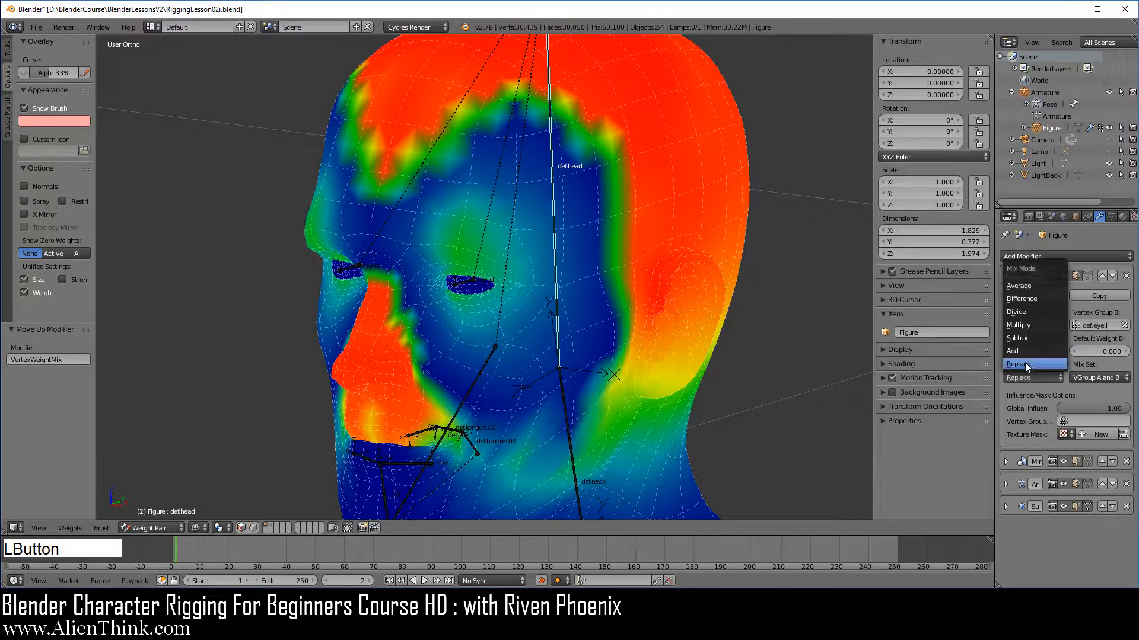
left_click(1024, 350)
left_click(1082, 378)
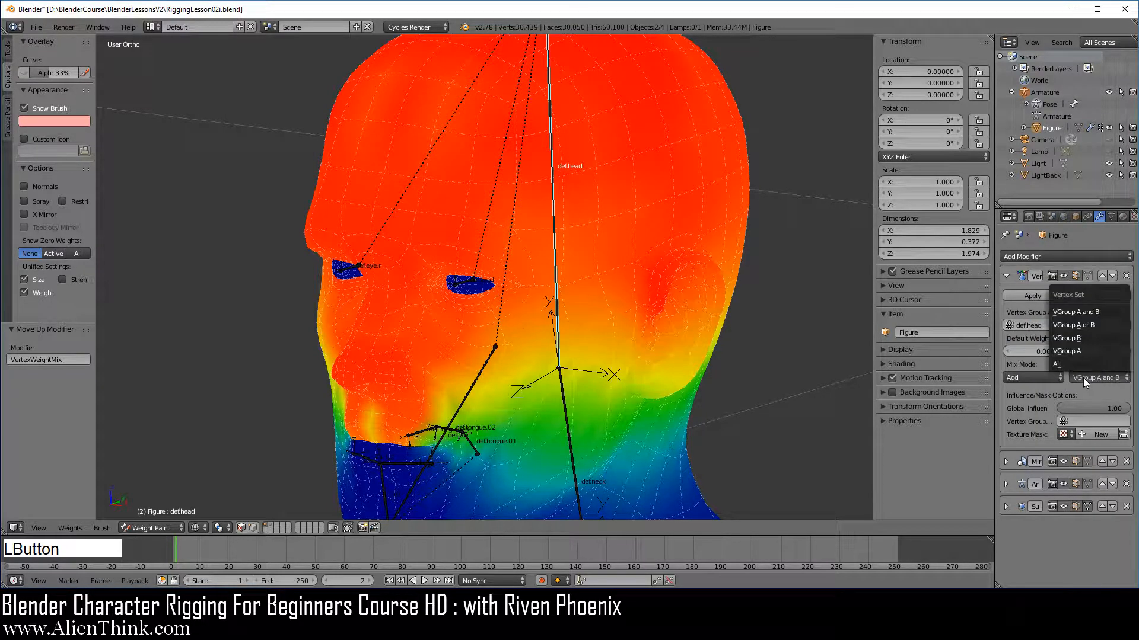
left_click(1085, 338)
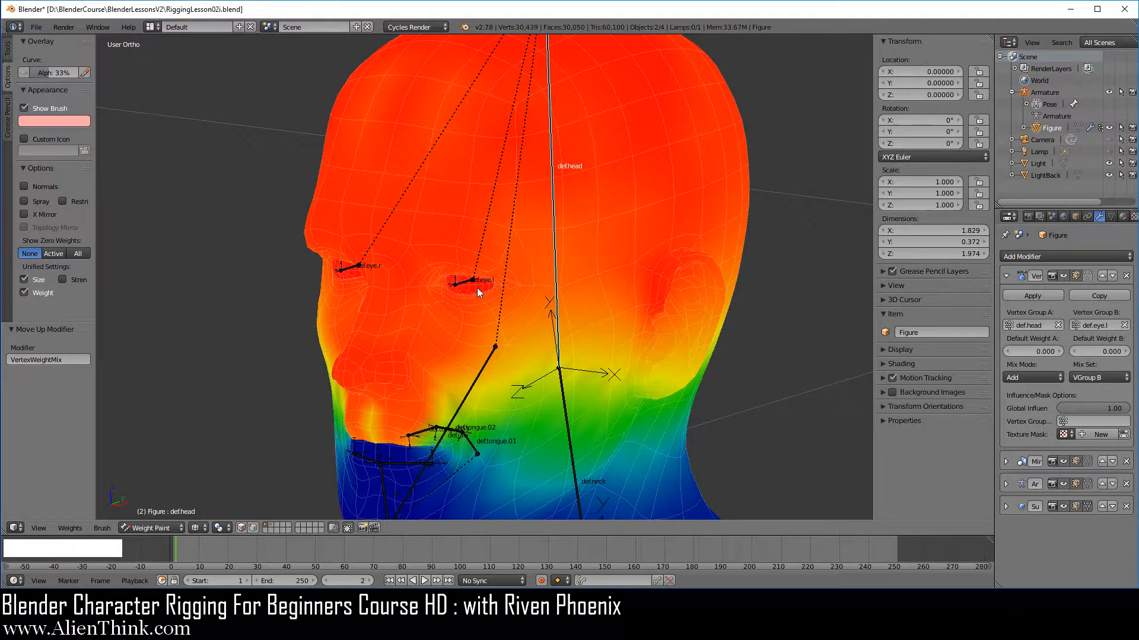
Apply the Vertex Weight Mix modifier.
scroll(477, 287, "up", 6)
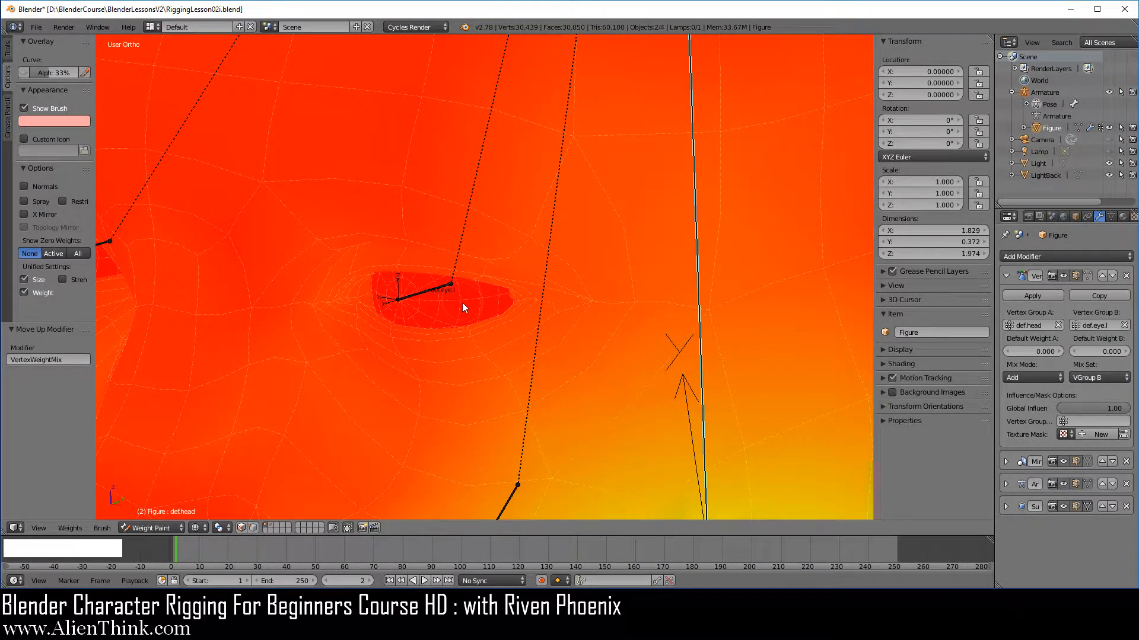
scroll(462, 304, "down", 6)
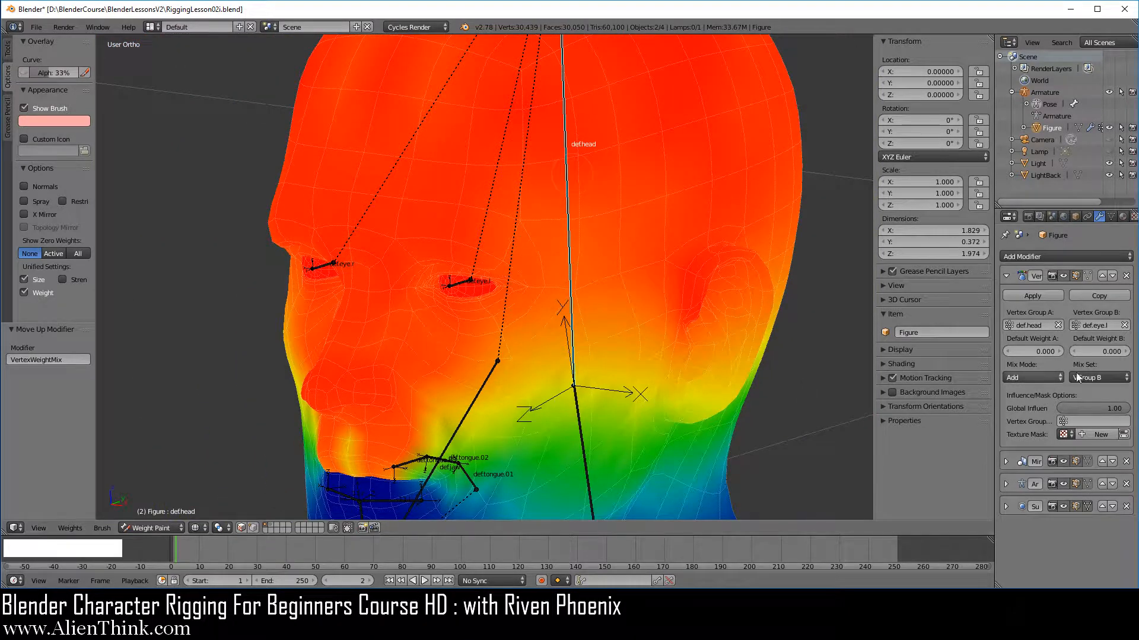
left_click(1049, 296)
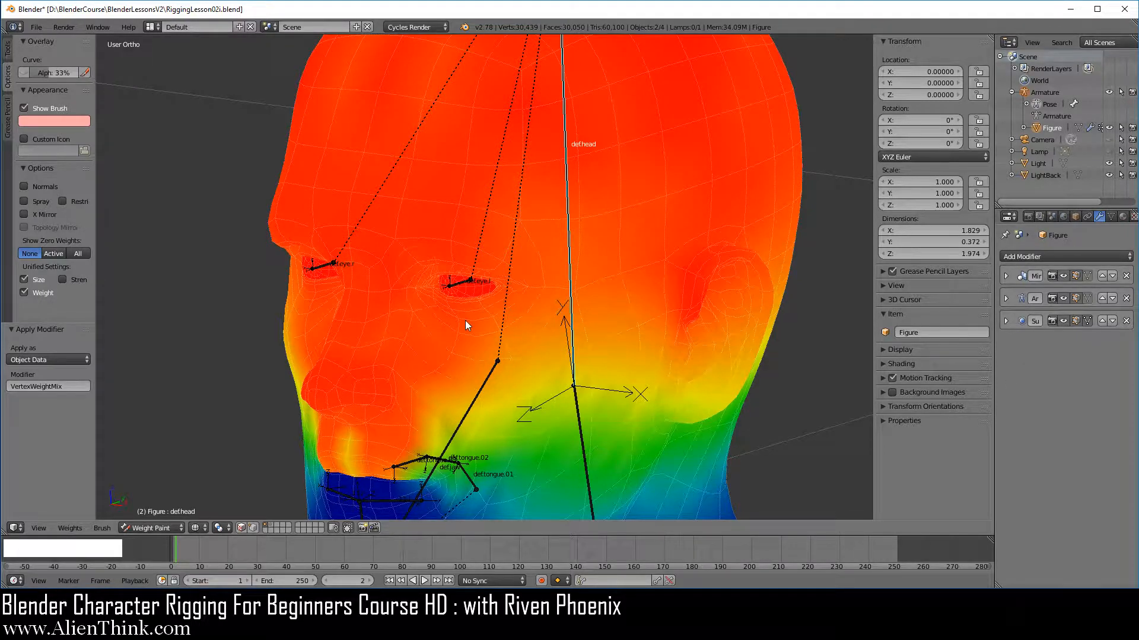
Switch the figure to Edit Mode with solid shading and deselect all vertices.
scroll(465, 320, "up", 3)
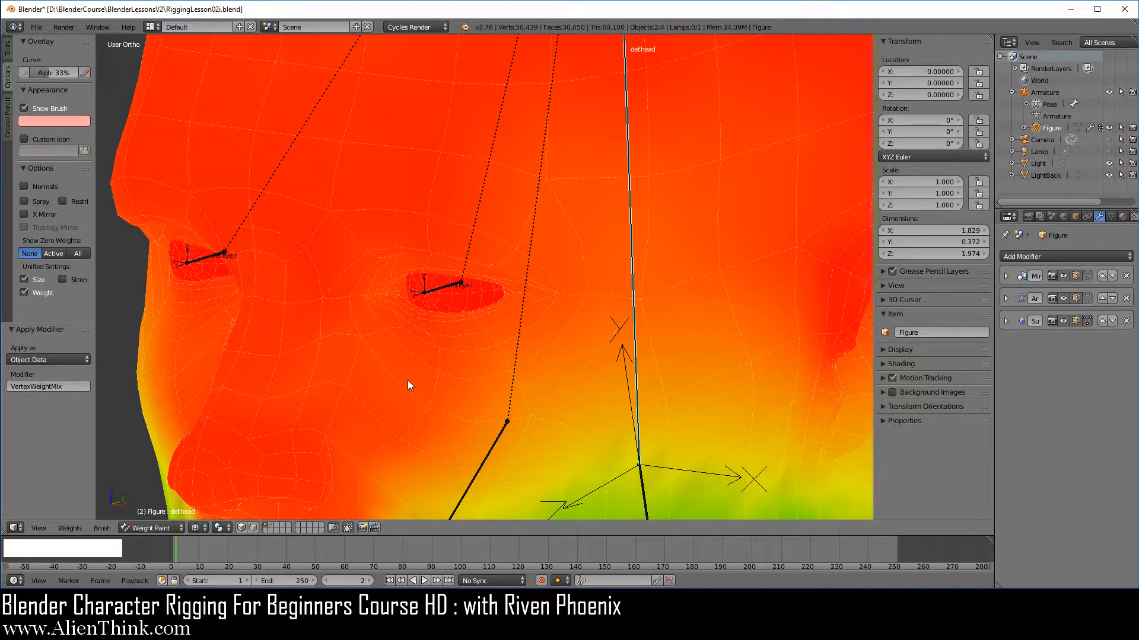
left_click(163, 527)
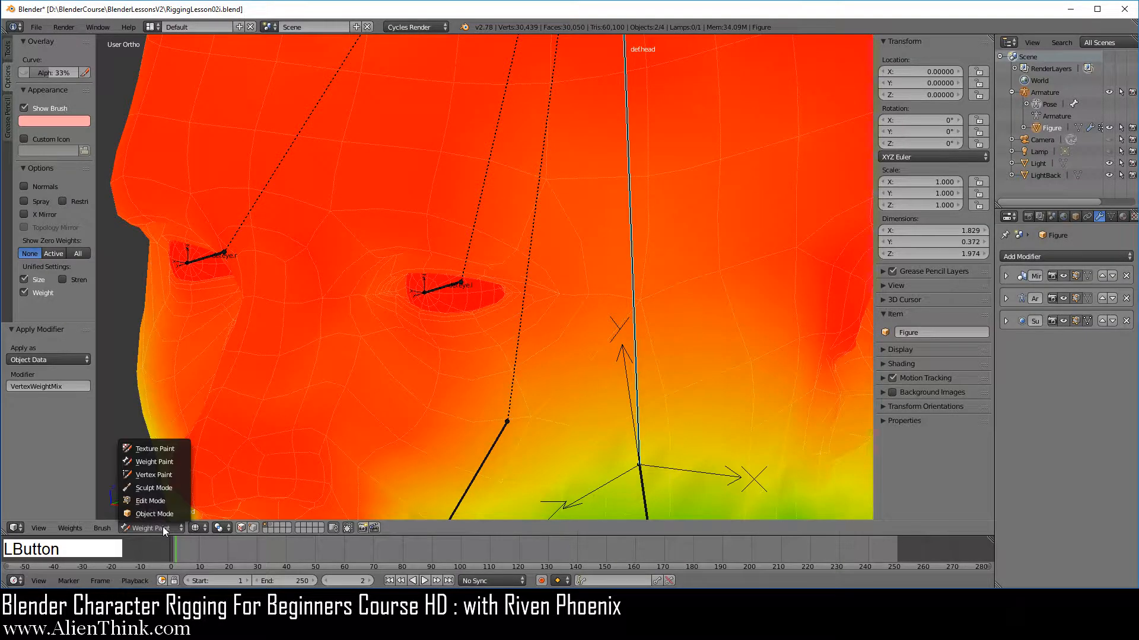
left_click(155, 501)
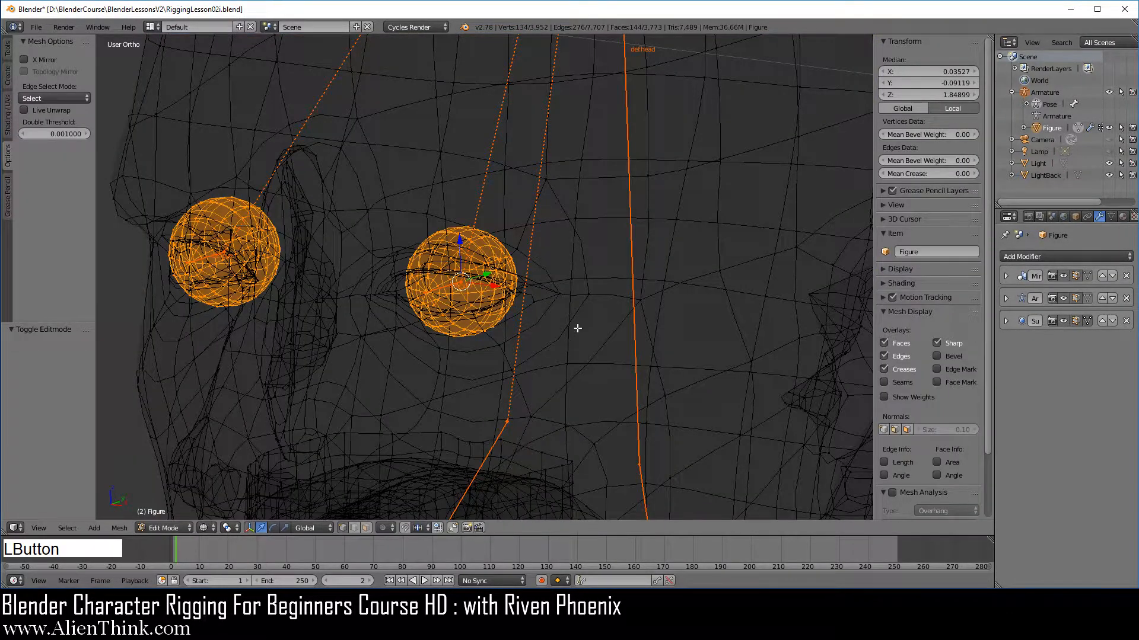
key("z")
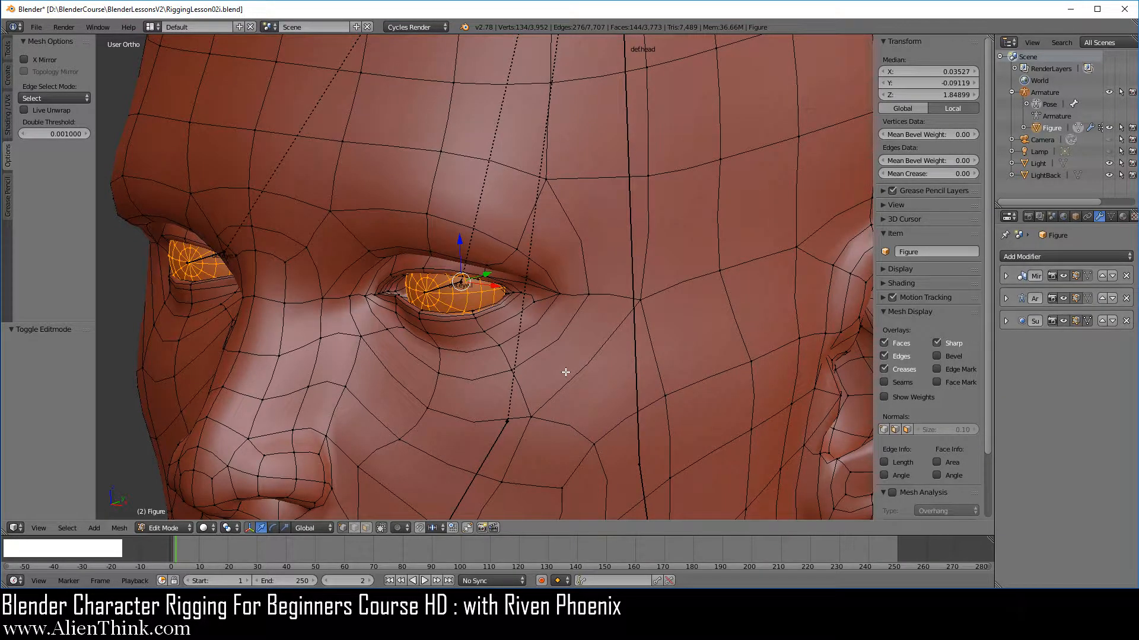
key("a")
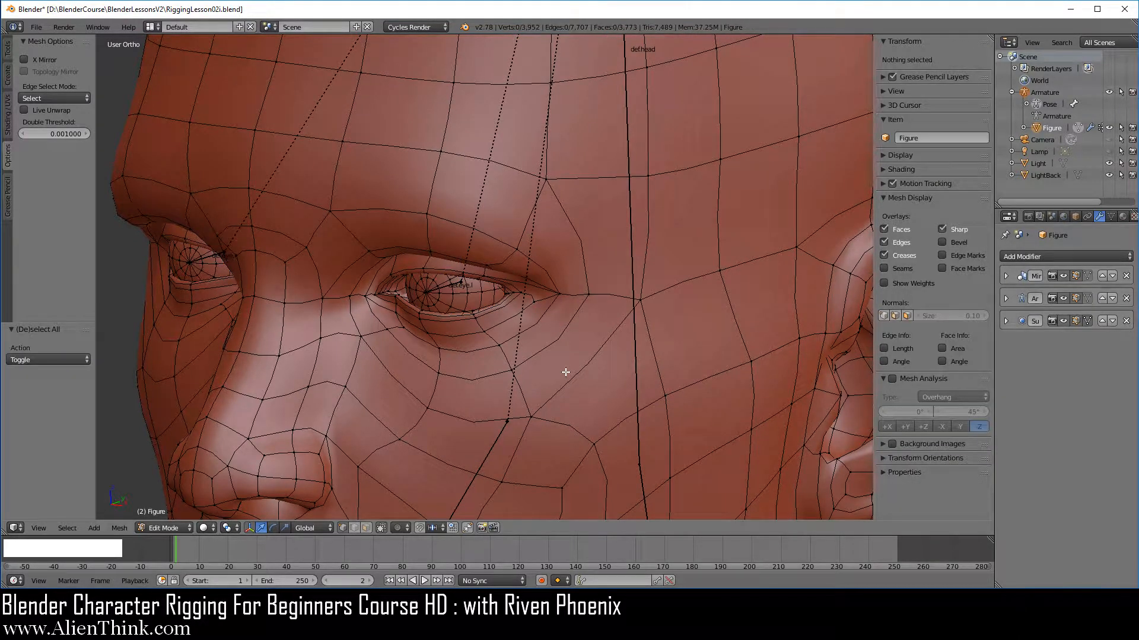
Select a vertex on the left eyeball, make def.head the active vertex group, and select the whole linked eyeball.
scroll(611, 317, "down", 1)
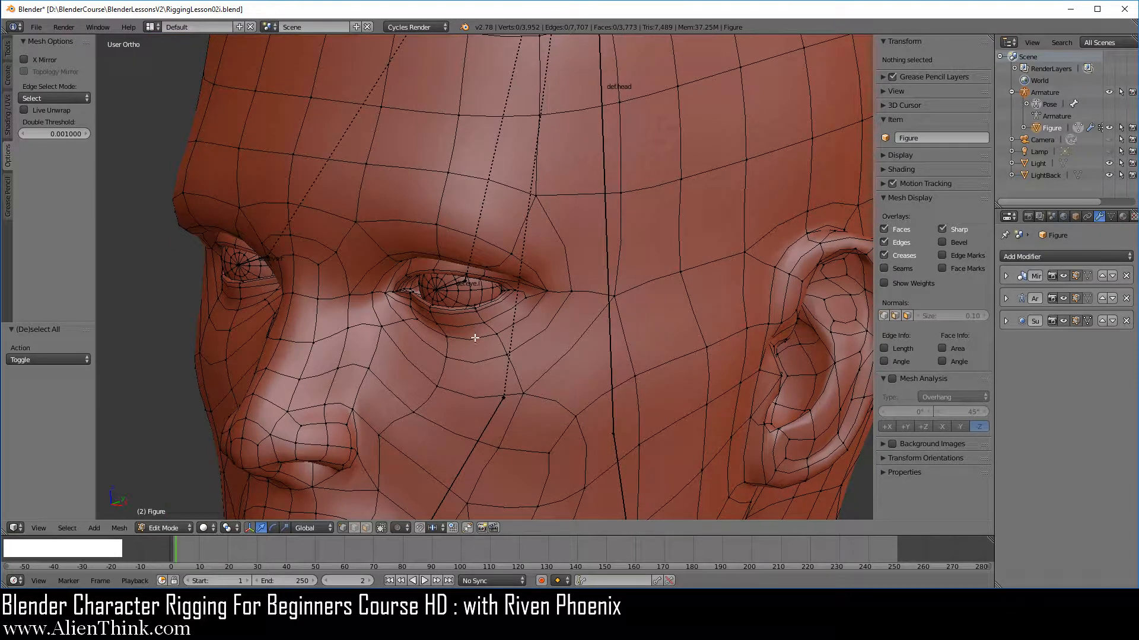
scroll(474, 337, "up", 3)
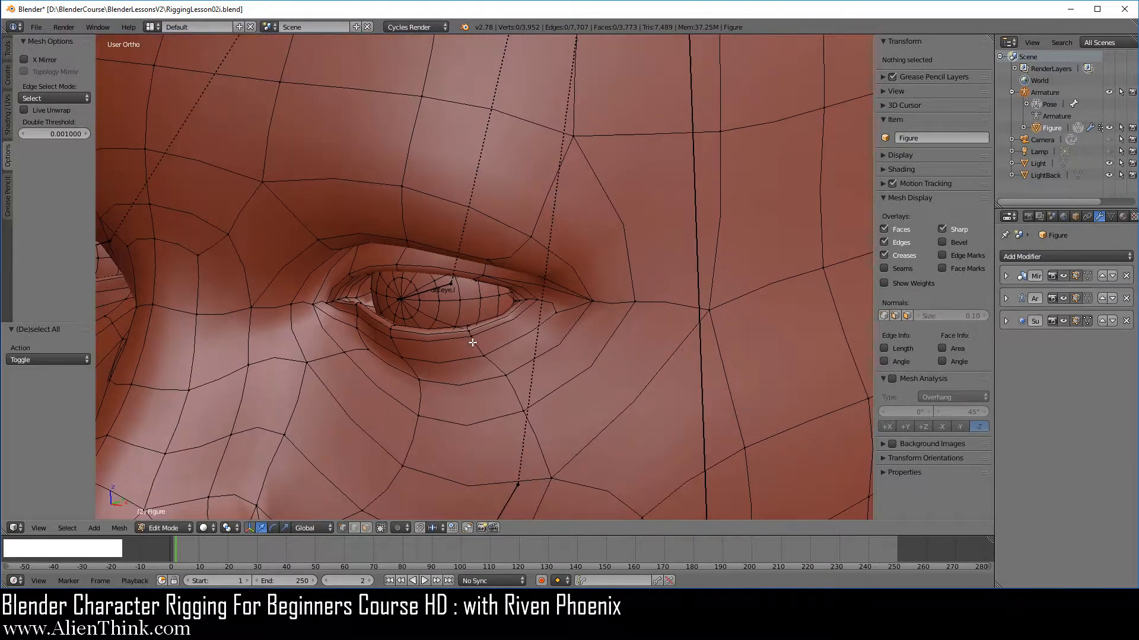
right_click(459, 300)
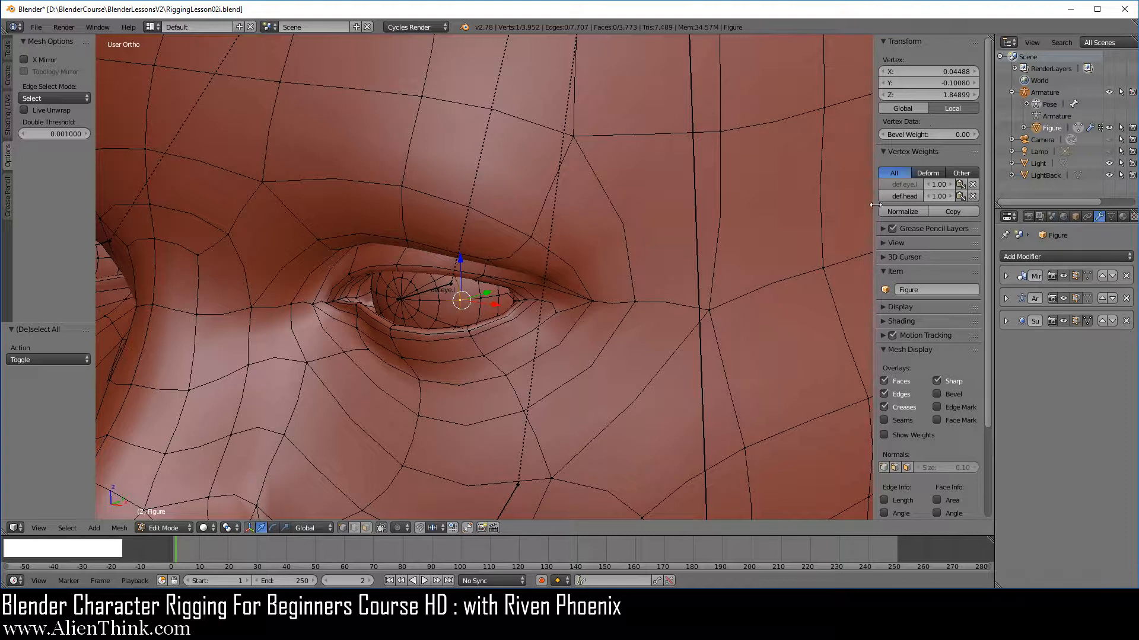
left_click(912, 197)
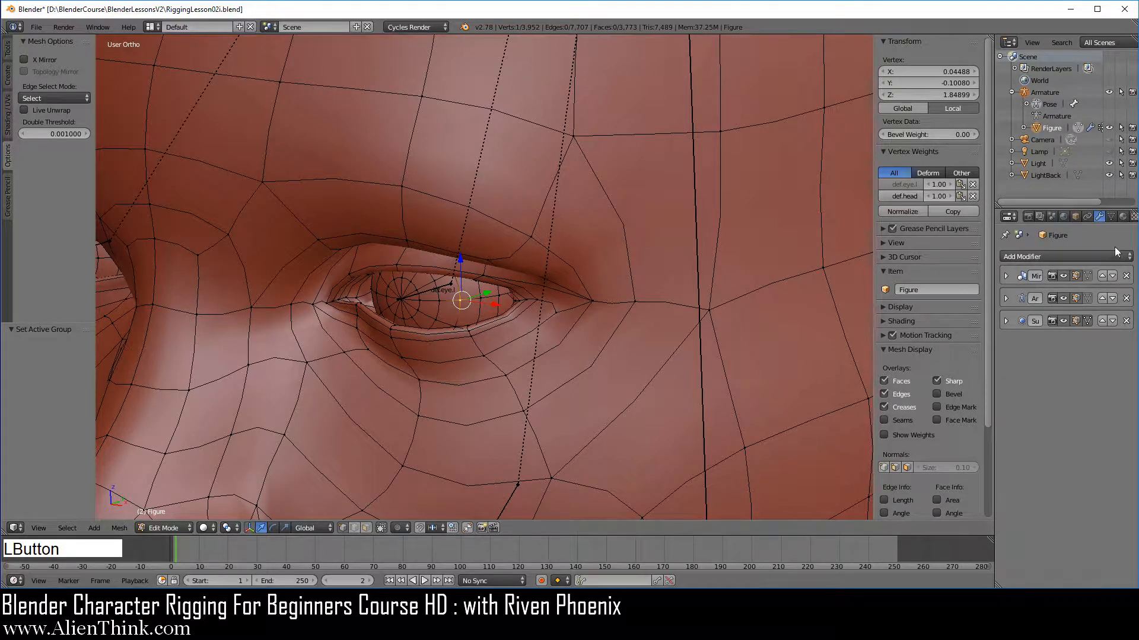
left_click(1112, 217)
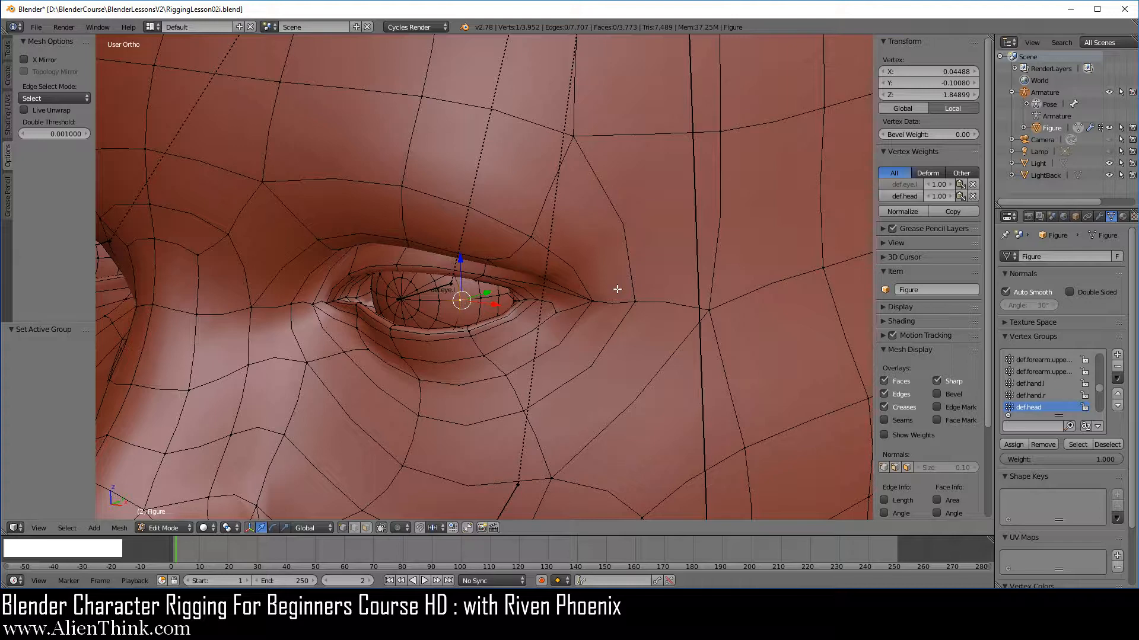
key("ctrl+l")
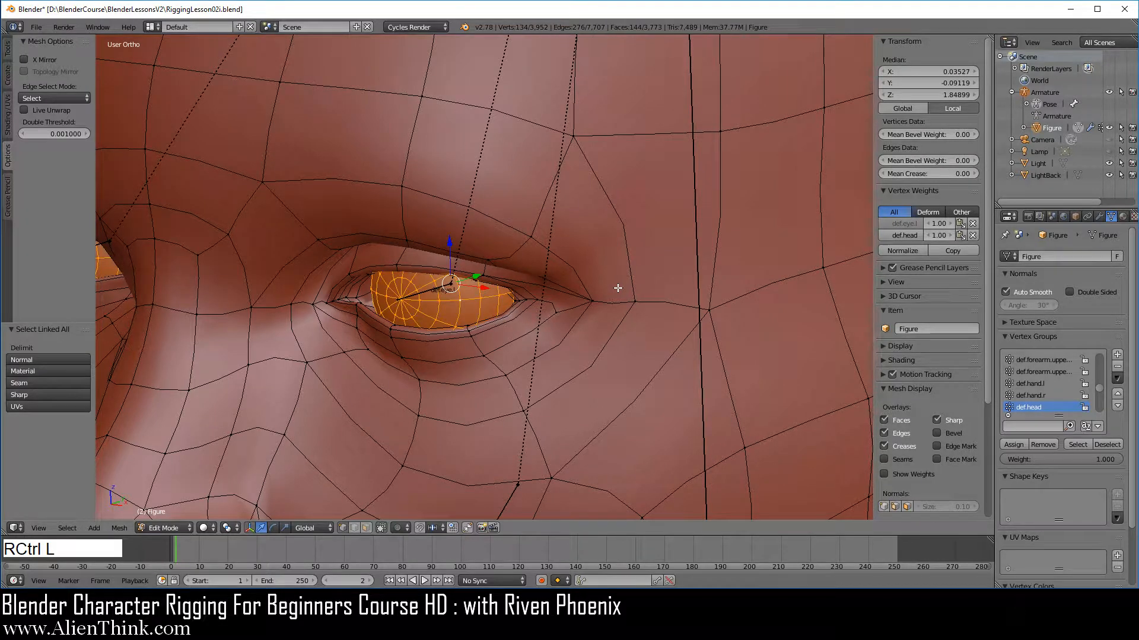
Remove the selected left eyeball vertices from the def.head vertex group.
scroll(507, 285, "down", 3)
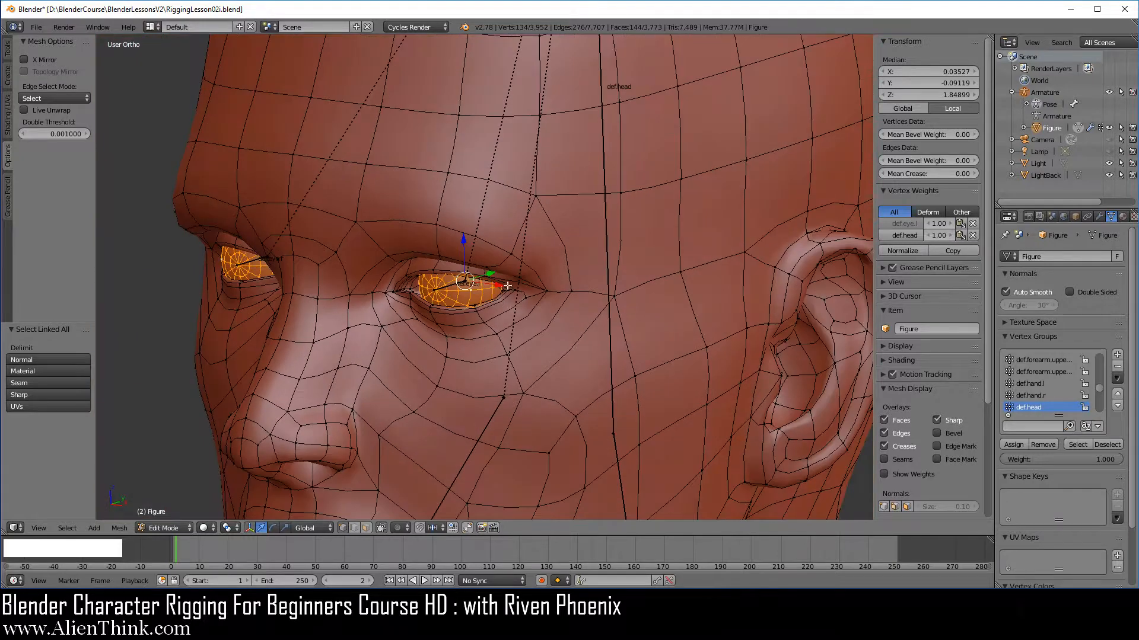
scroll(462, 321, "up", 5)
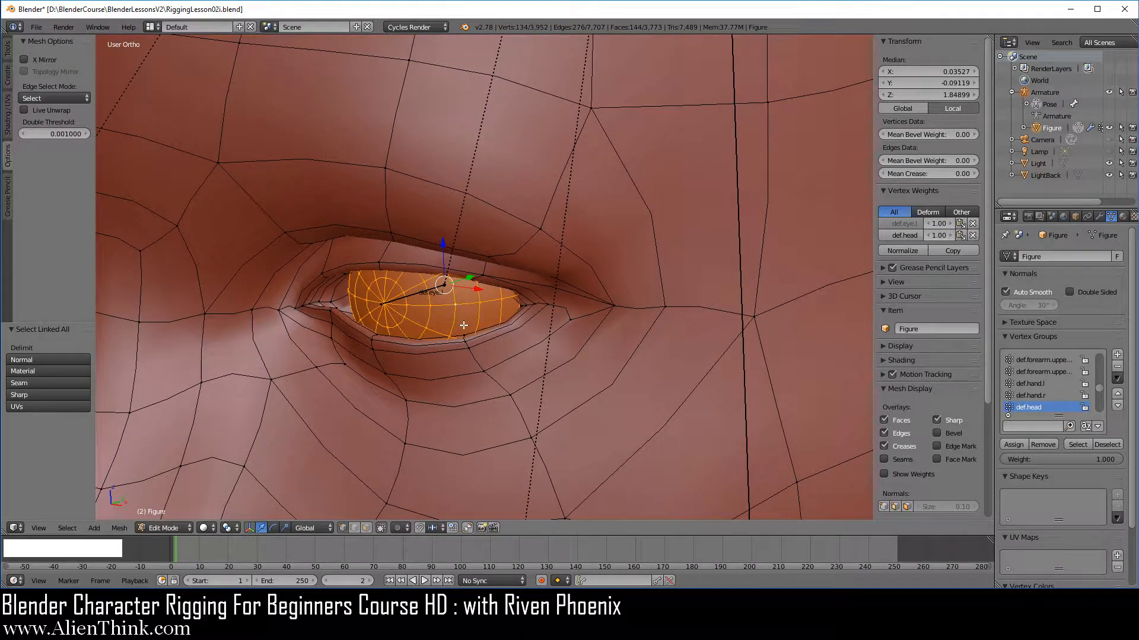
left_click(904, 235)
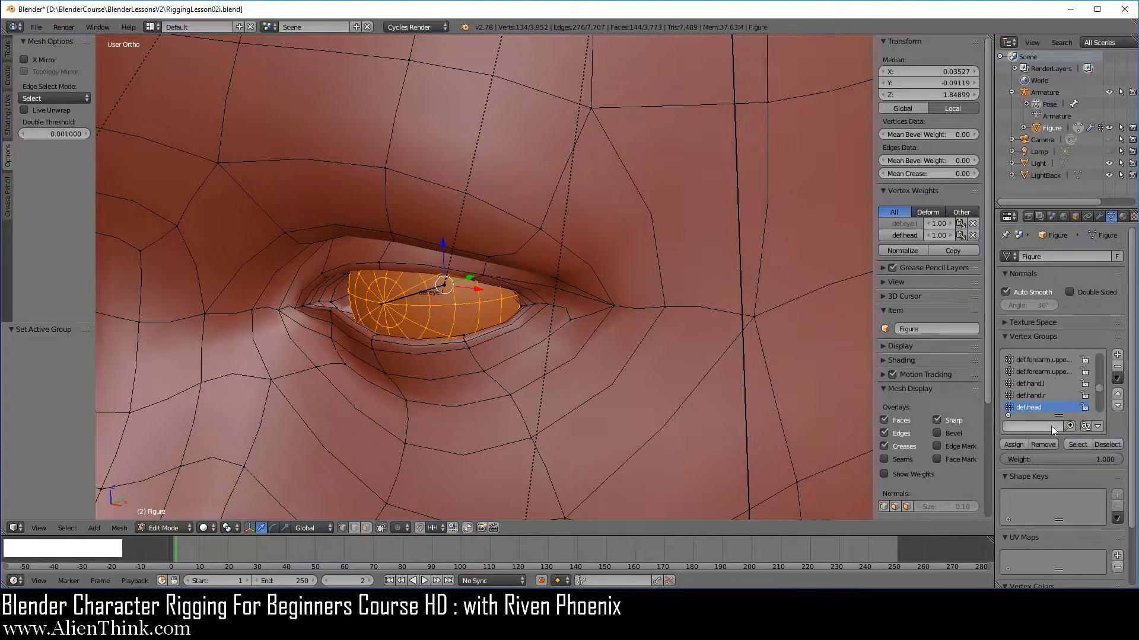
left_click(1041, 444)
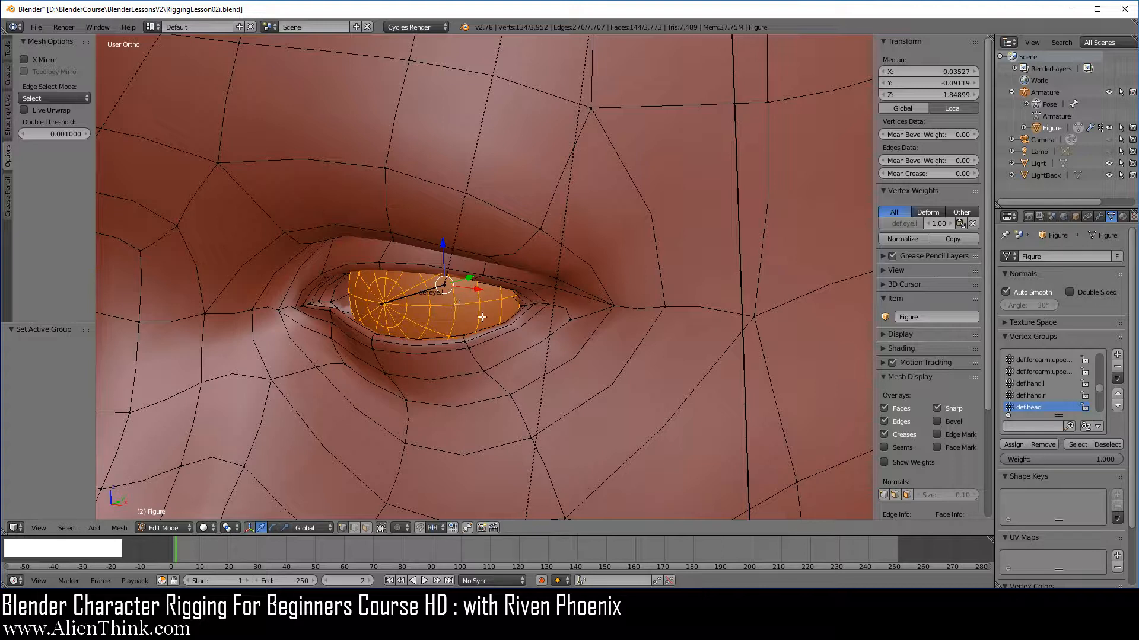
Make def.eye.l the active vertex group, deselect everything, and select that group's vertices.
left_click(909, 224)
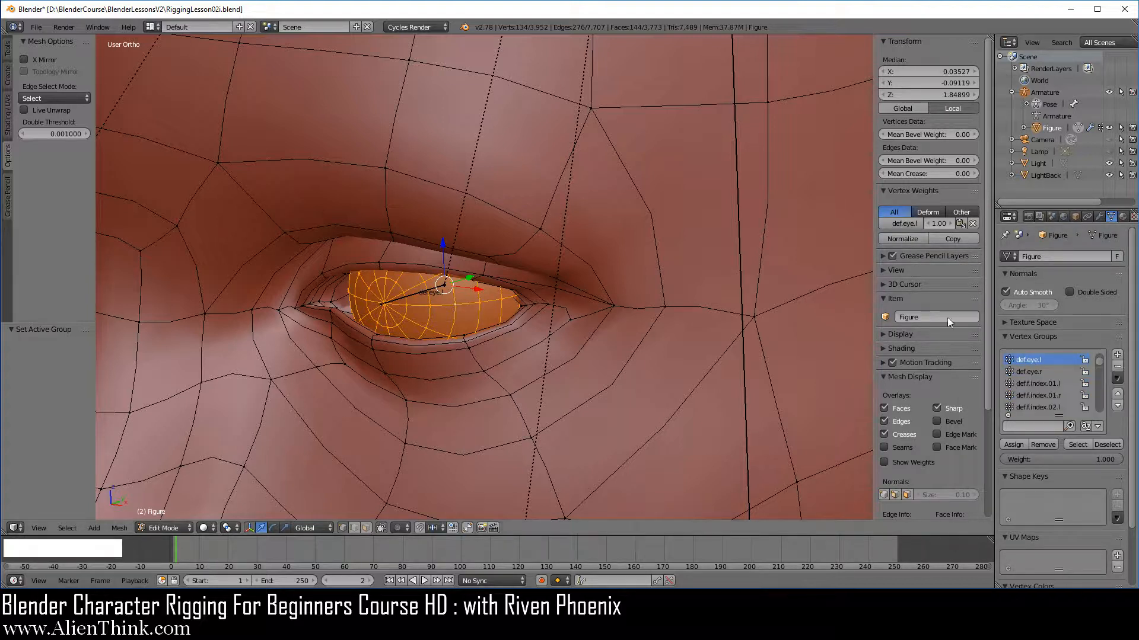
key("a")
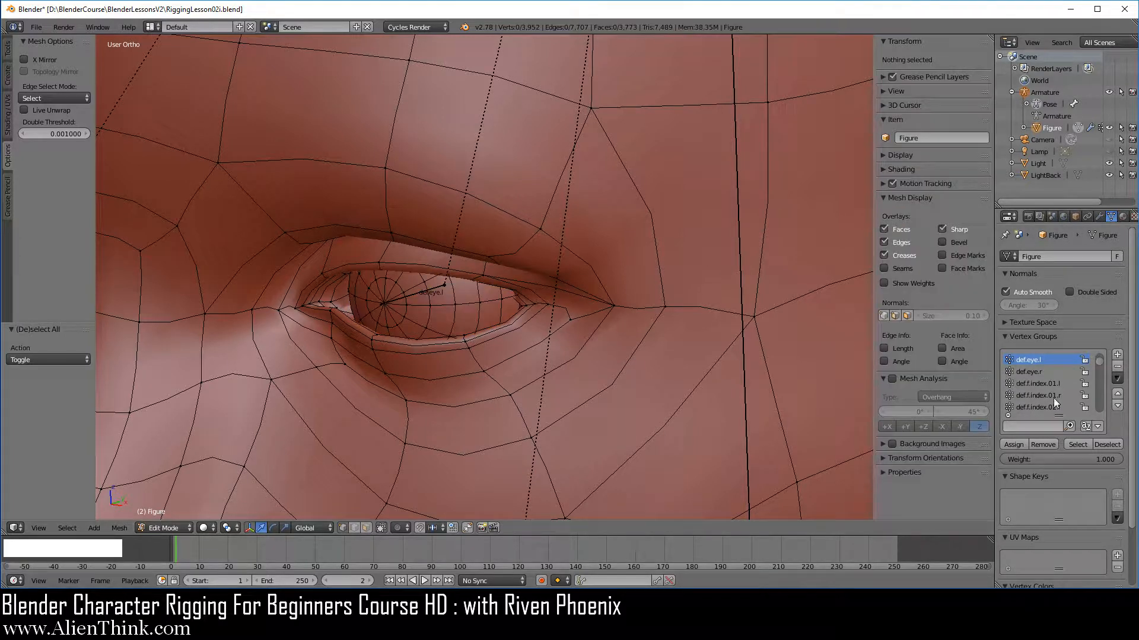
left_click(1076, 444)
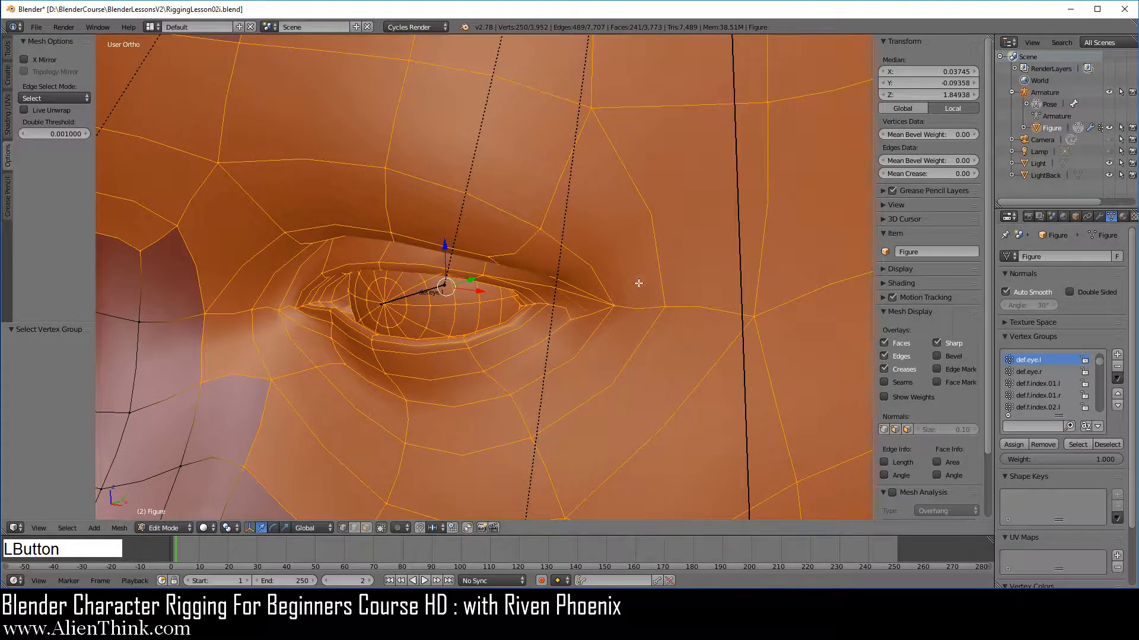
Deselect the linked eyeball mesh and remove the remaining face vertices from the def.eye.l group.
scroll(567, 281, "down", 6)
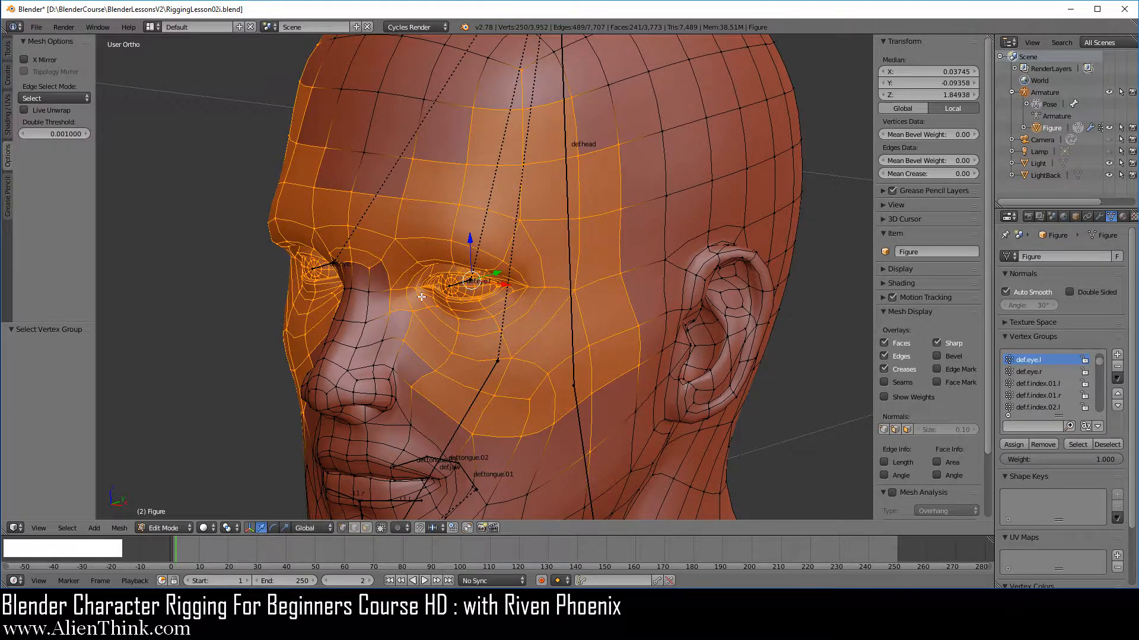
scroll(421, 297, "up", 1)
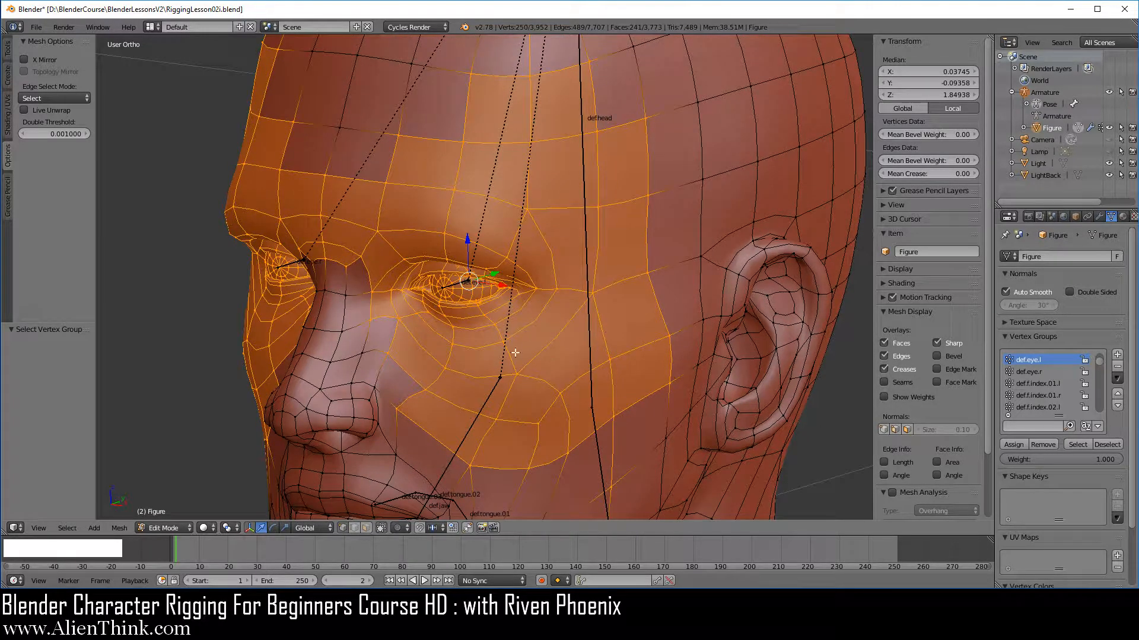
scroll(514, 352, "up", 8)
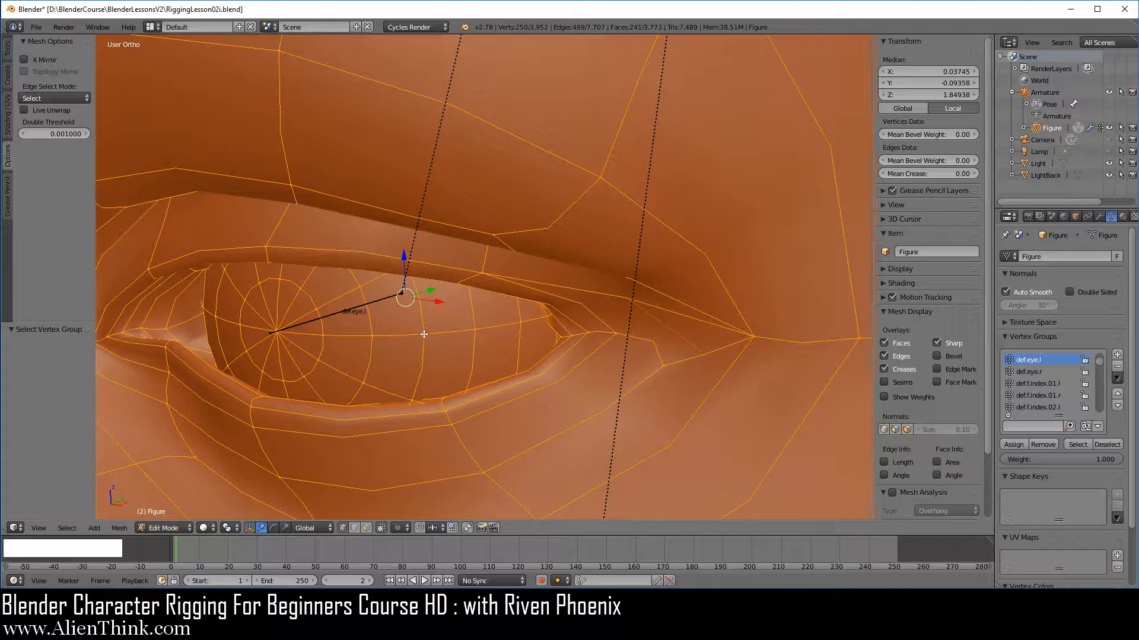
key("shift+l")
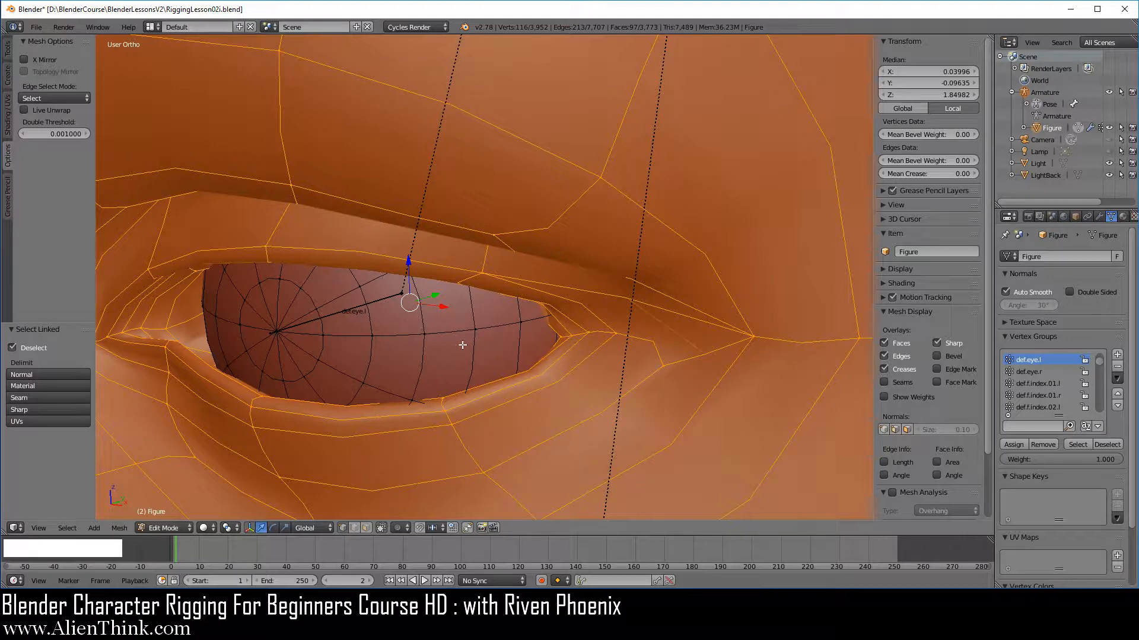
scroll(530, 338, "down", 5)
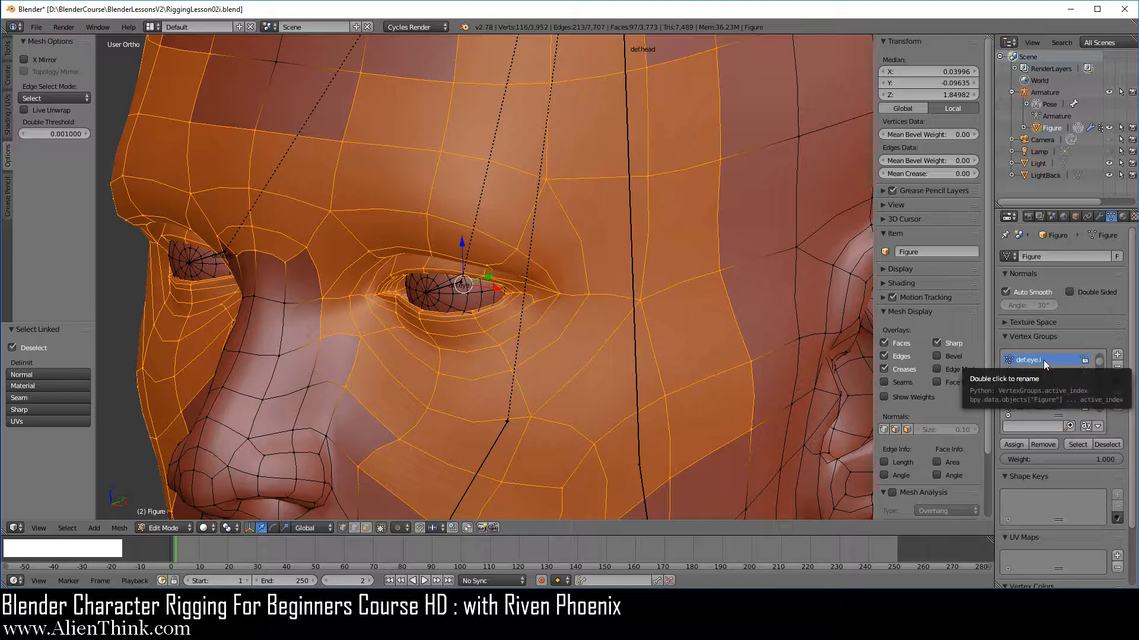
left_click(1045, 442)
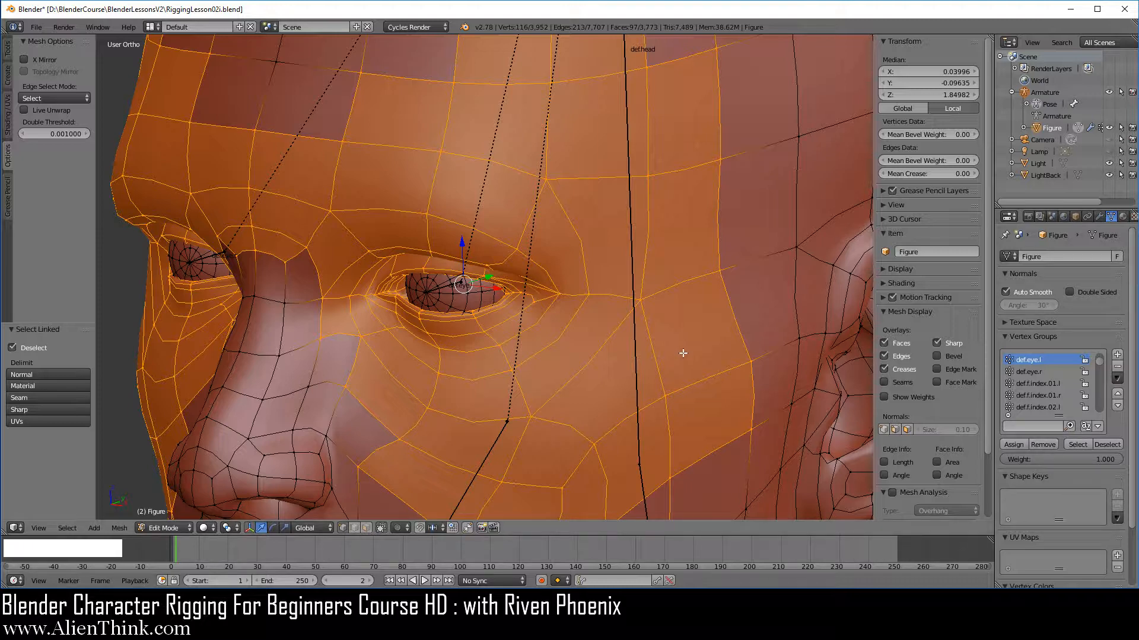
Deselect all and select the vertices assigned to the def.eye.r vertex group.
key("a")
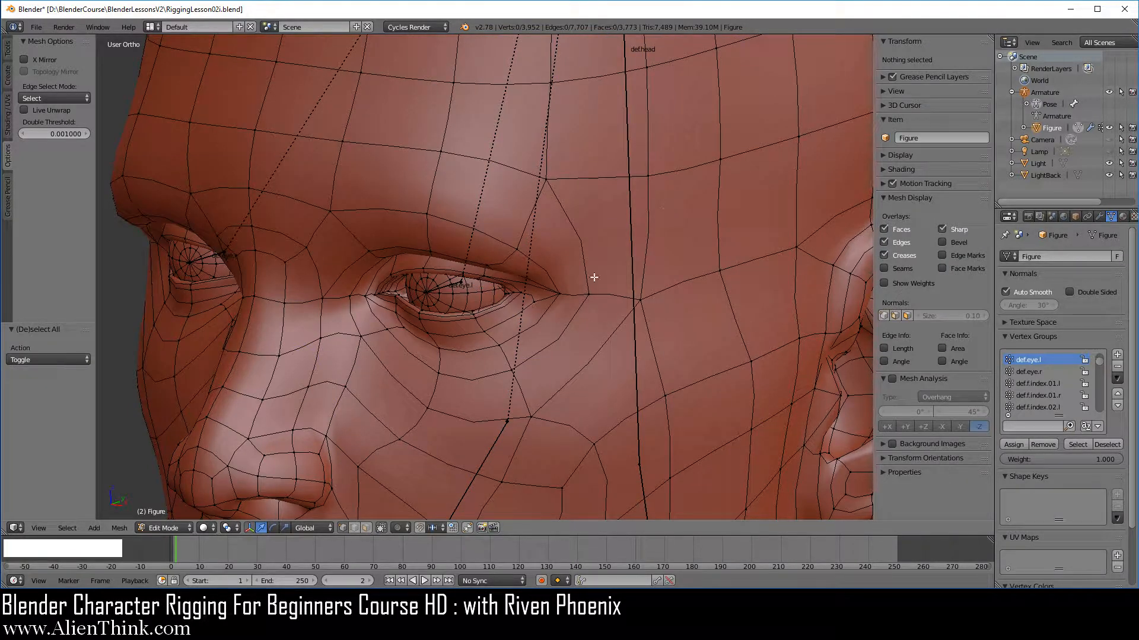
left_click(1034, 371)
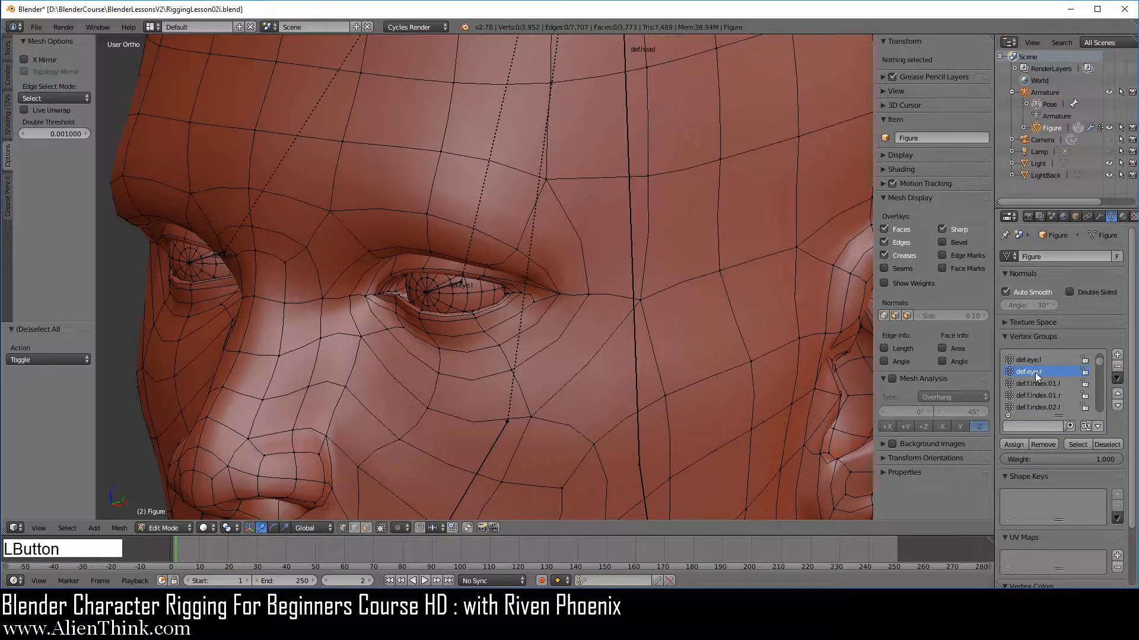
left_click(1076, 446)
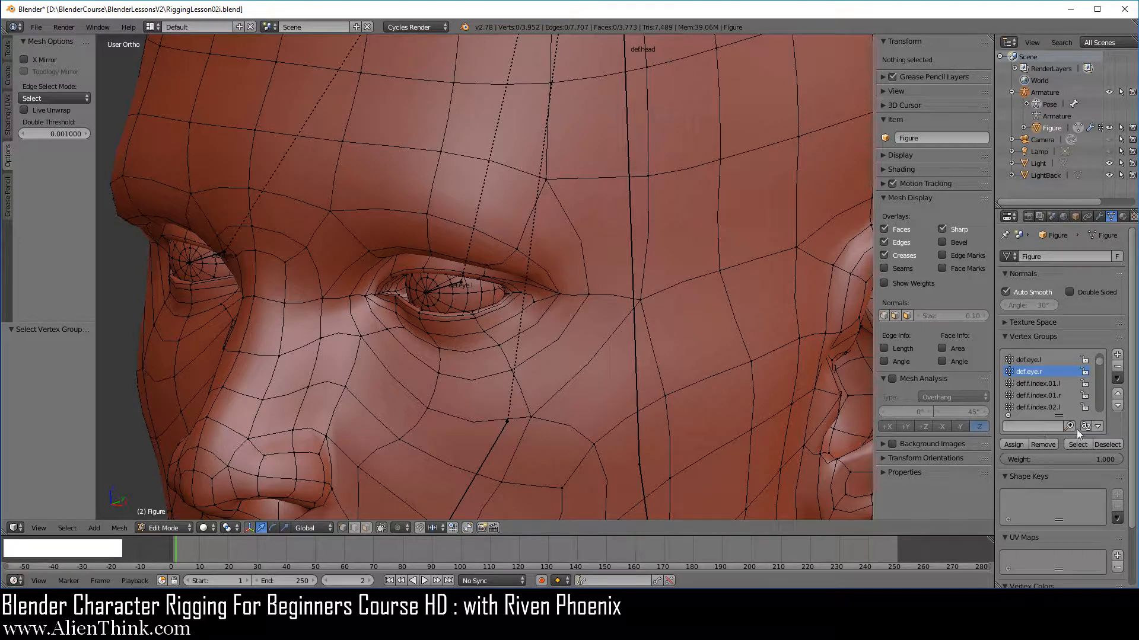
scroll(587, 344, "down", 4)
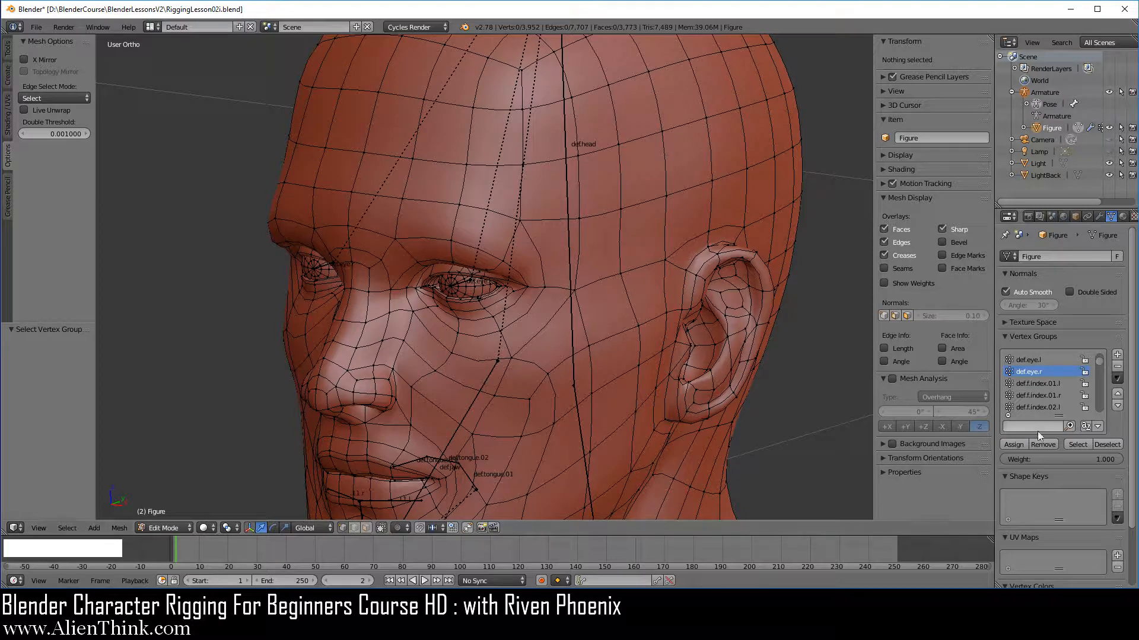
left_click(1076, 444)
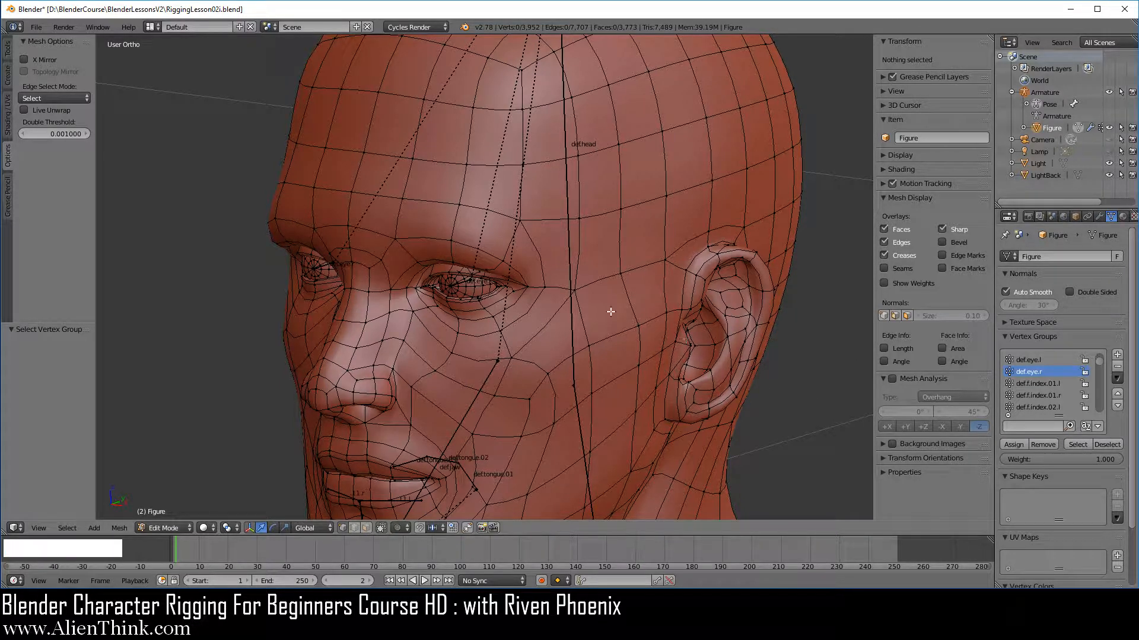
Inspect the whole figure in wireframe while toggling the armature's visibility off and on.
key("z")
scroll(572, 291, "down", 12)
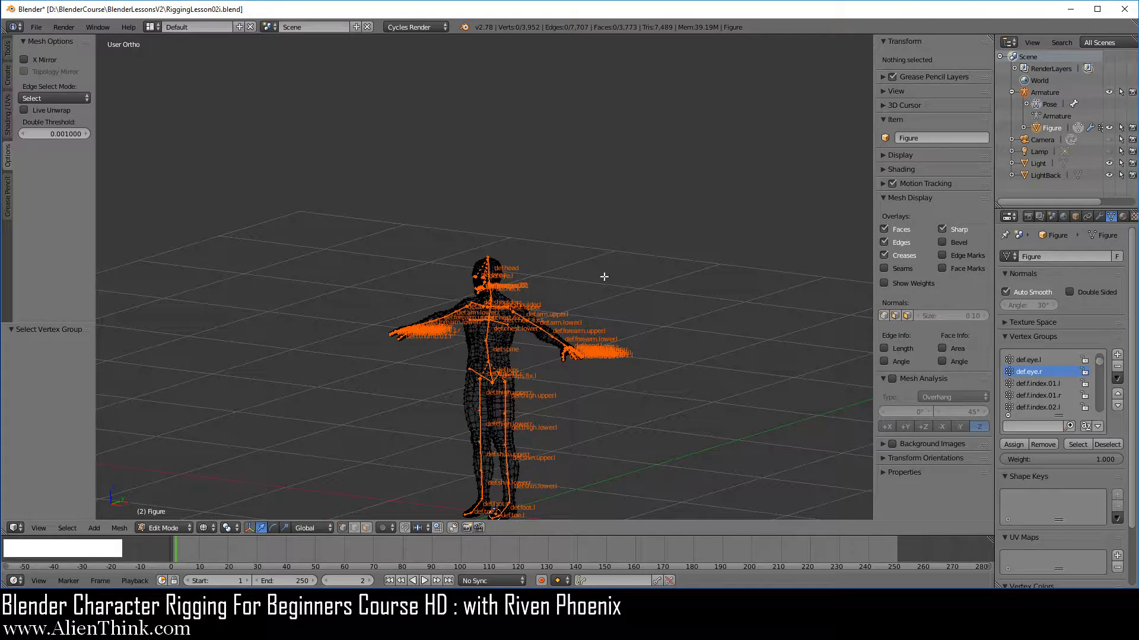
left_click(1109, 92)
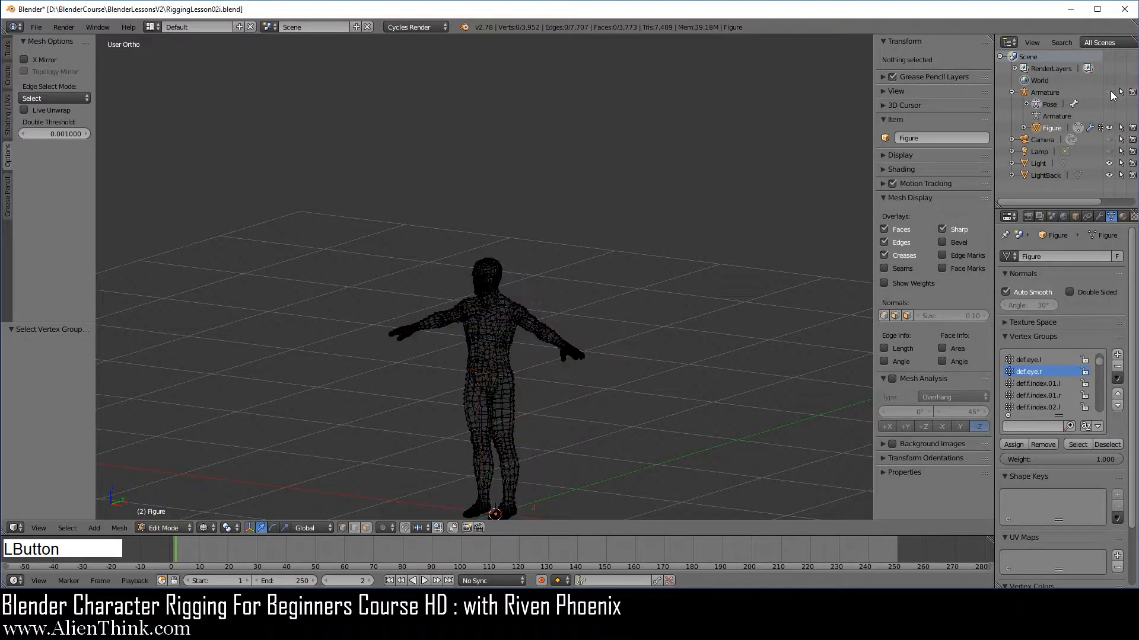
left_click(1108, 92)
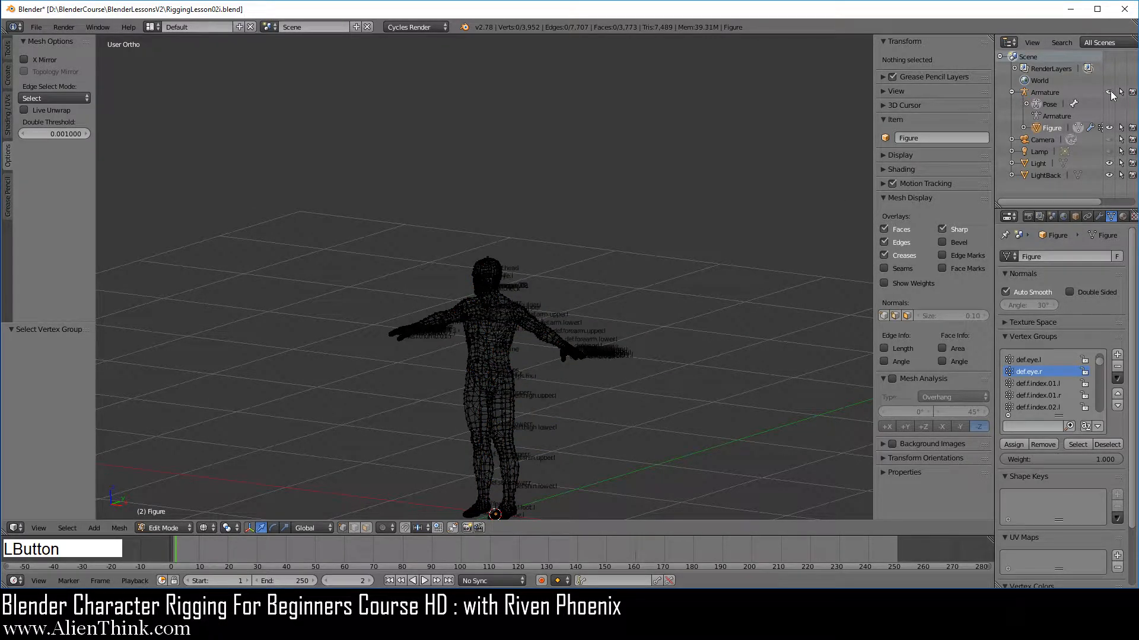
scroll(508, 313, "up", 10)
scroll(507, 315, "up", 5)
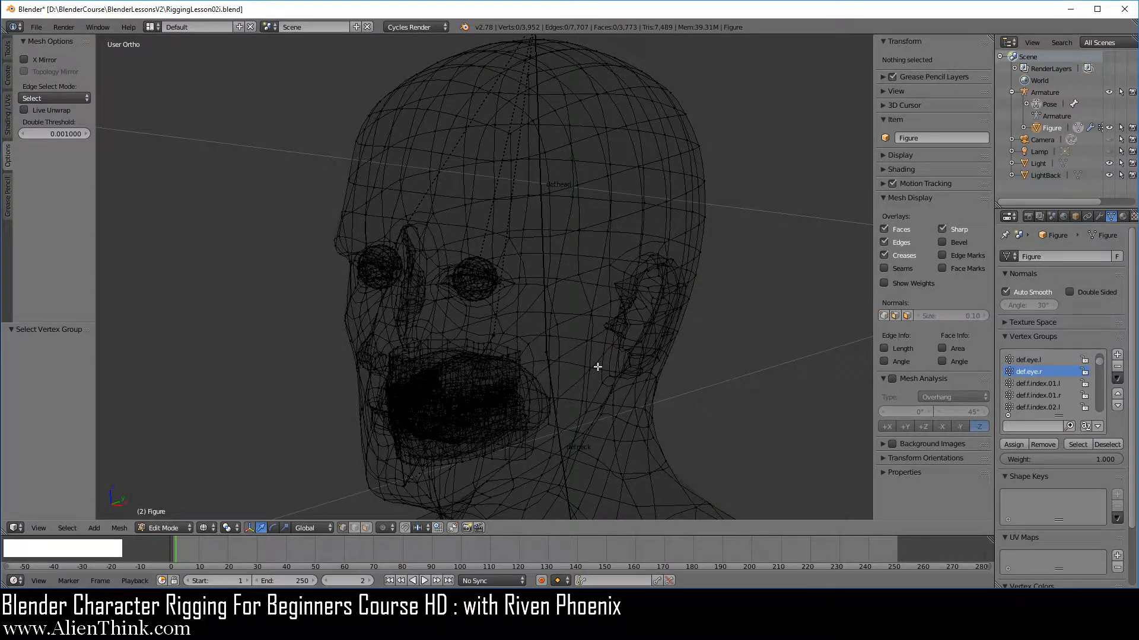
Switch back to solid shading and enter Weight Paint mode on the figure with the armature also selected.
key("z")
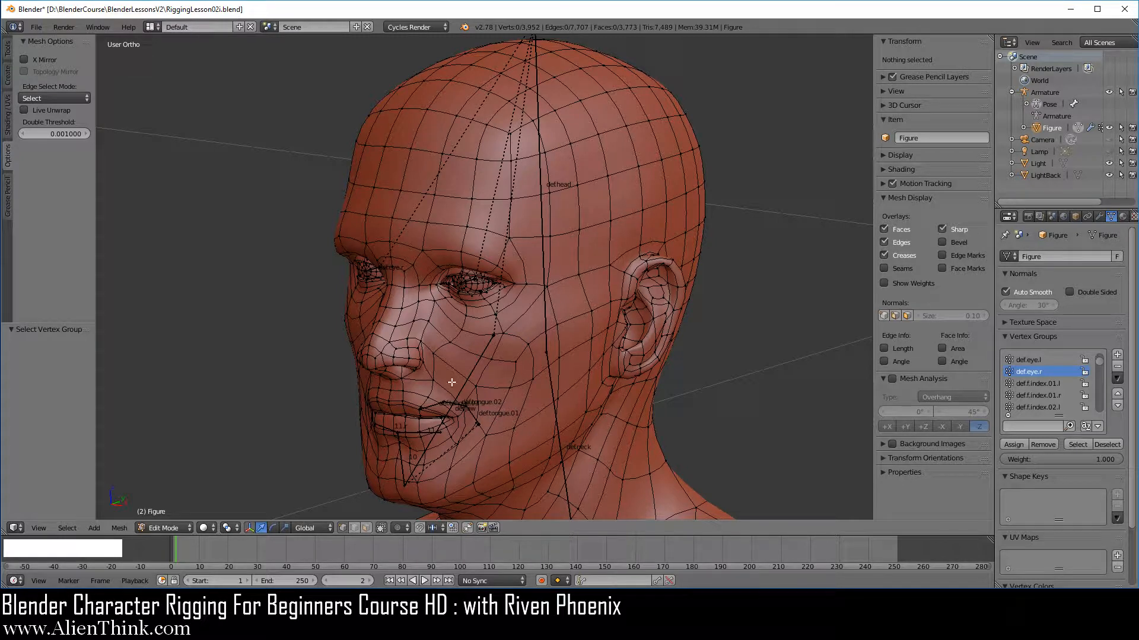
left_click(165, 528)
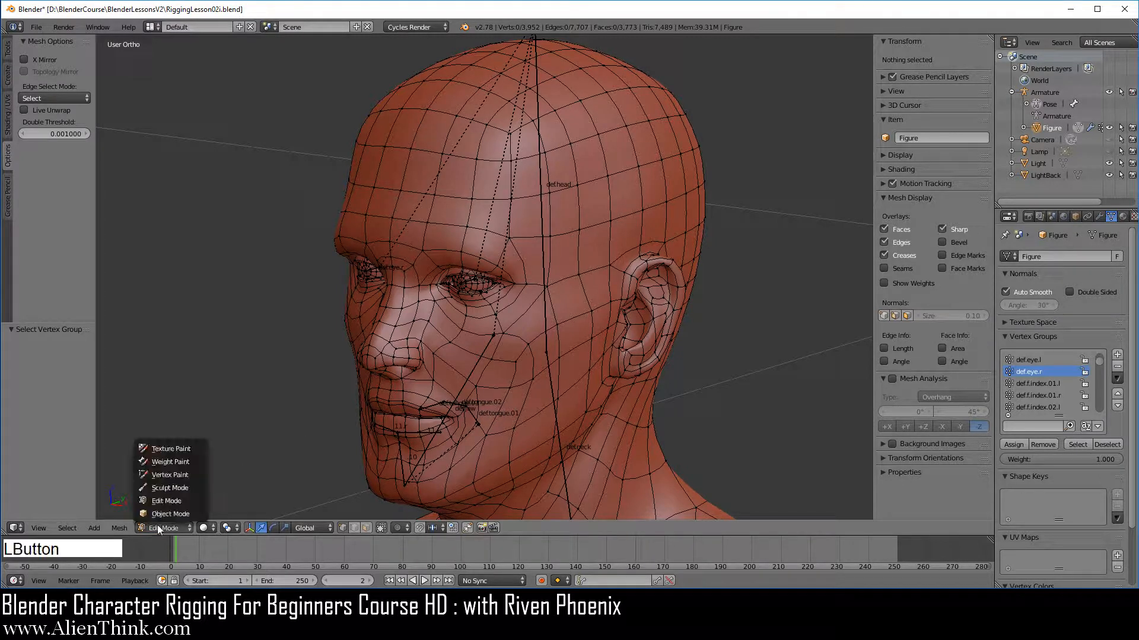
left_click(172, 462)
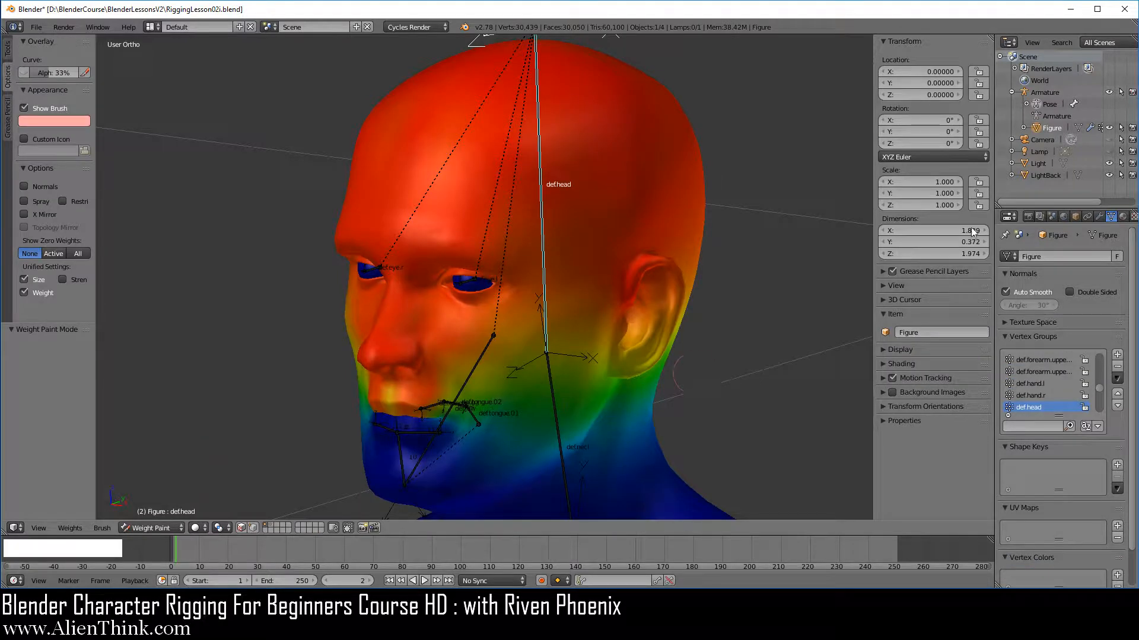
left_click(1046, 93)
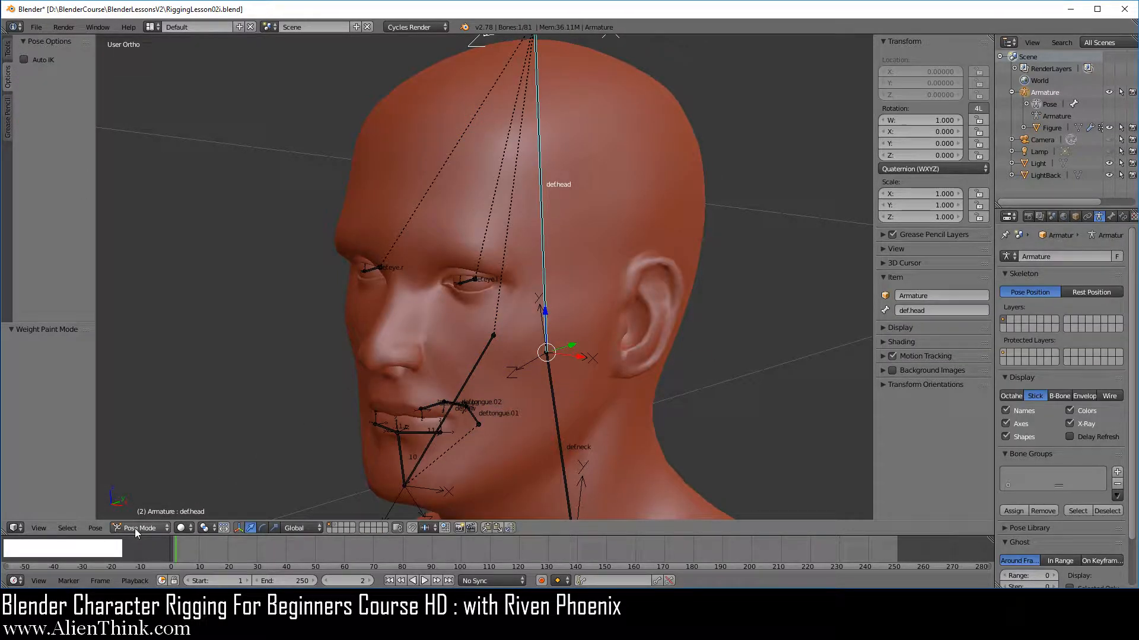
left_click(1051, 129)
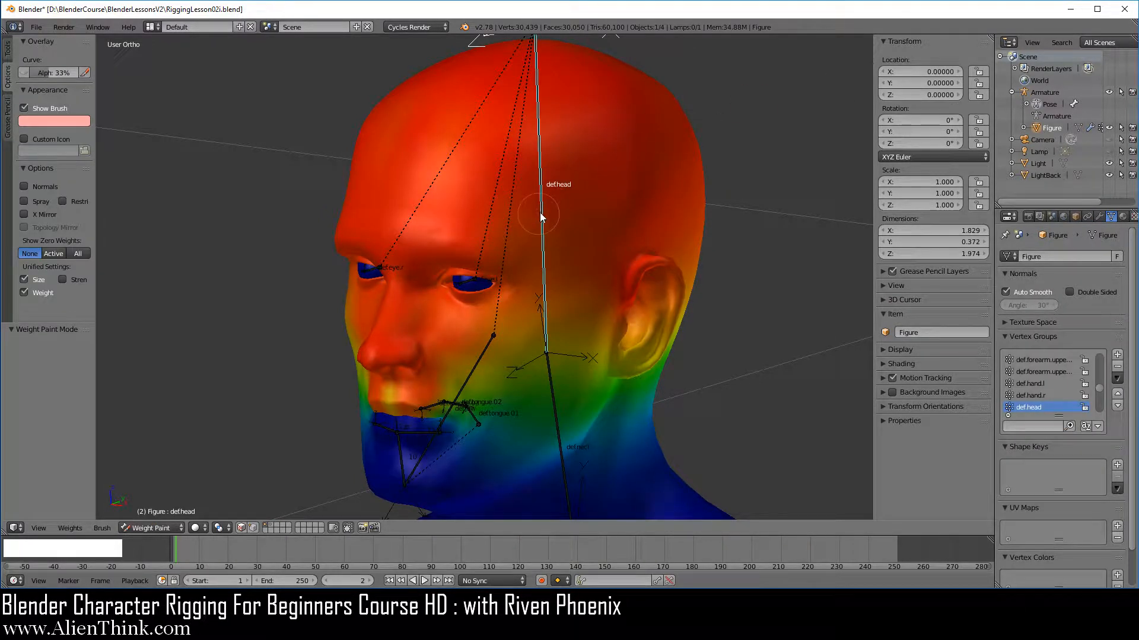
Select the def.head bone and trial-rotate it with the trackball to check how the head deforms, cancelling the rotation.
right_click(540, 208)
scroll(470, 343, "up", 3)
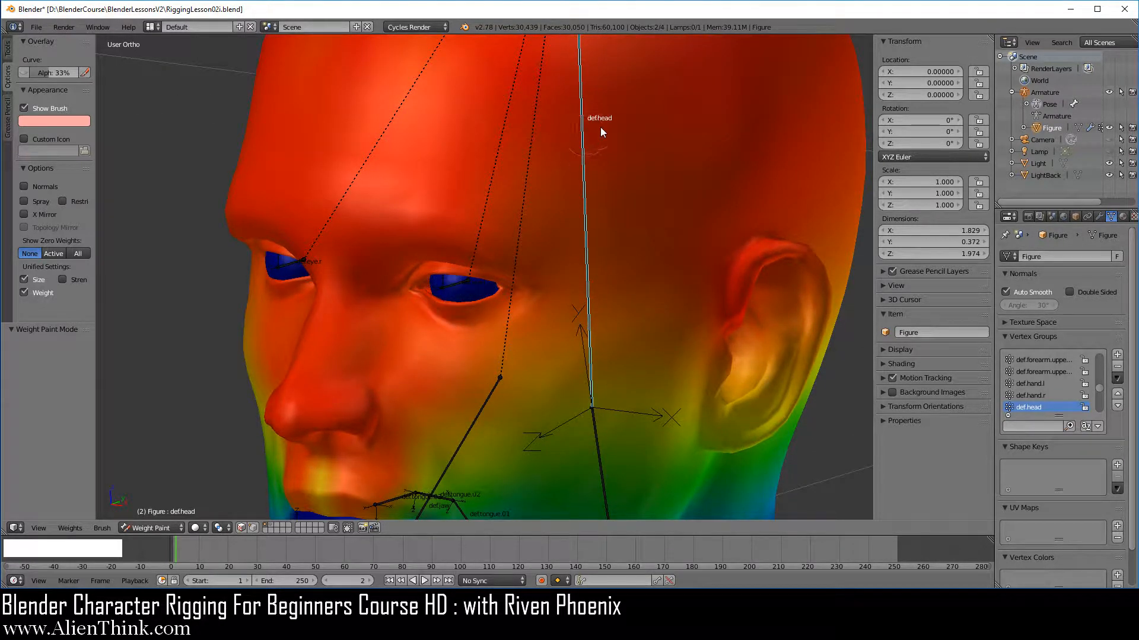
scroll(583, 288, "down", 1)
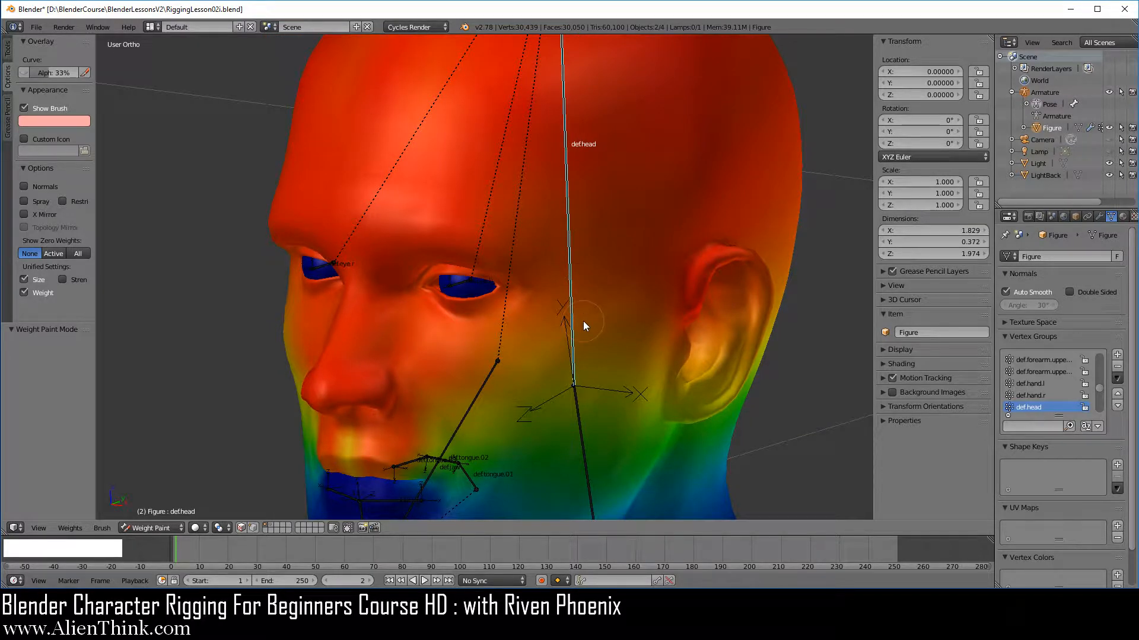
key("r")
key("r")
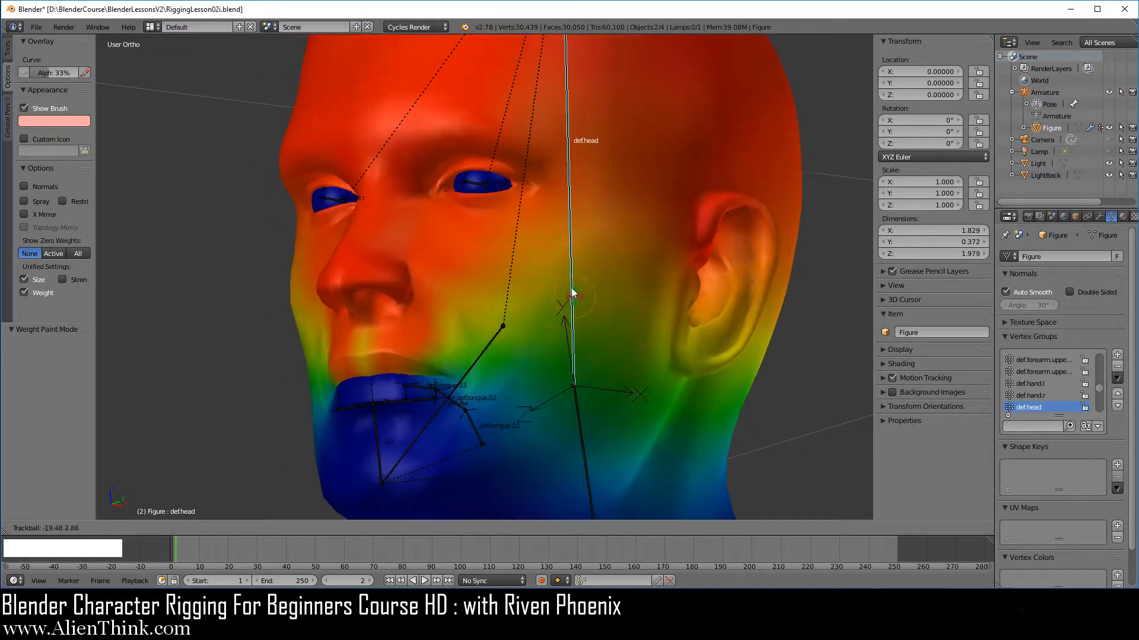
right_click(573, 292)
Select the def.eye.l bone and, in wireframe, trial-rotate it to check the left eye's weights, cancelling the rotation.
scroll(485, 187, "up", 5)
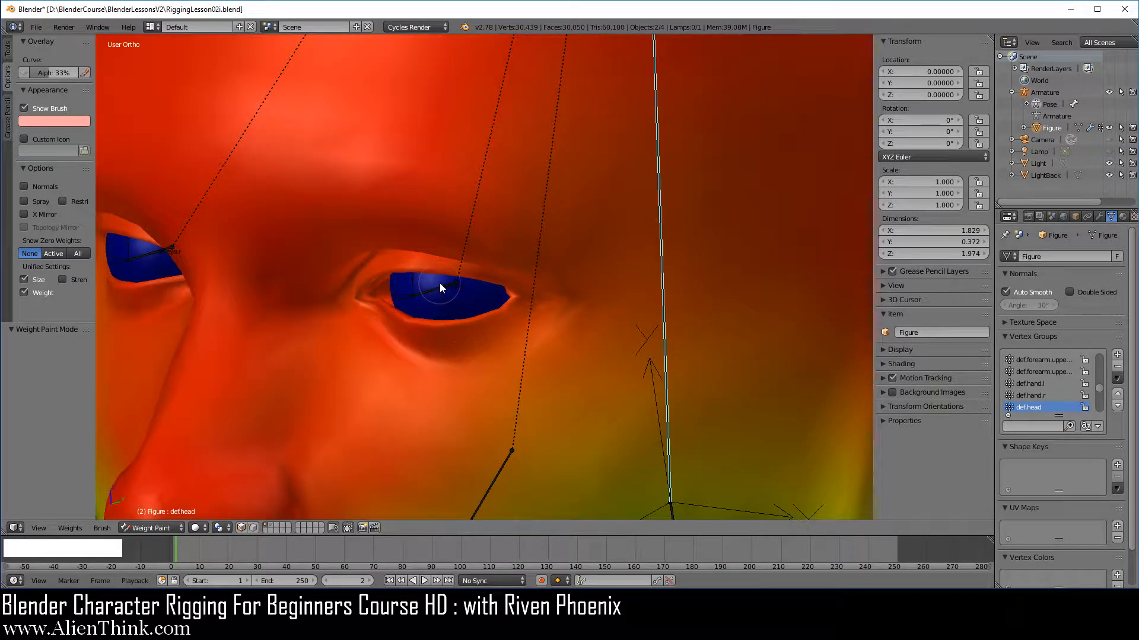
right_click(432, 291)
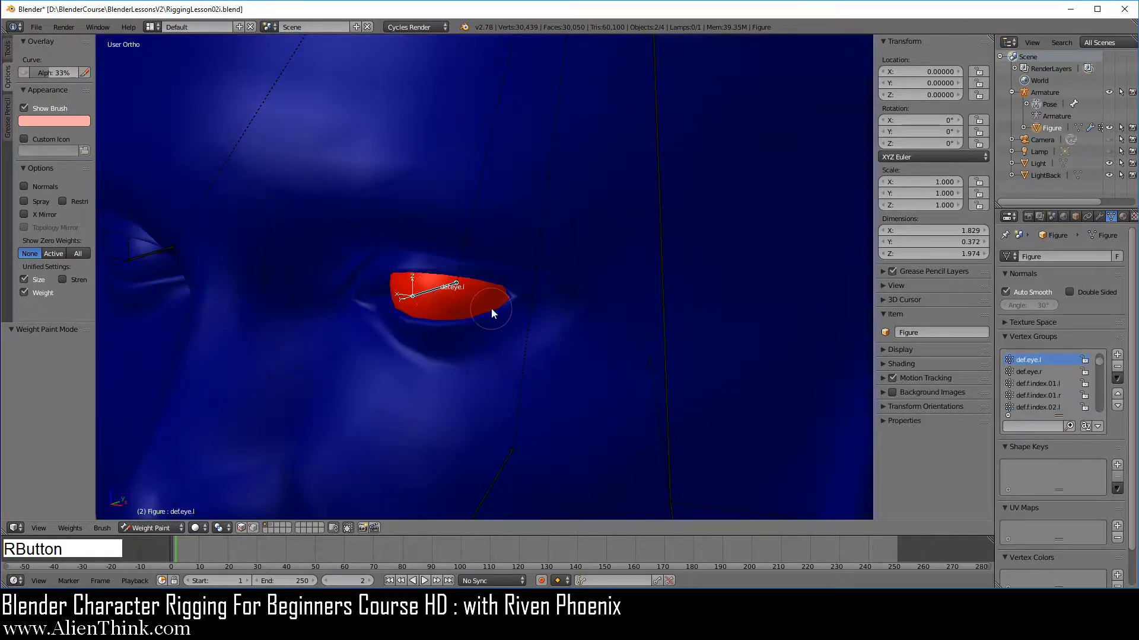
scroll(492, 307, "down", 4)
scroll(505, 347, "up", 4)
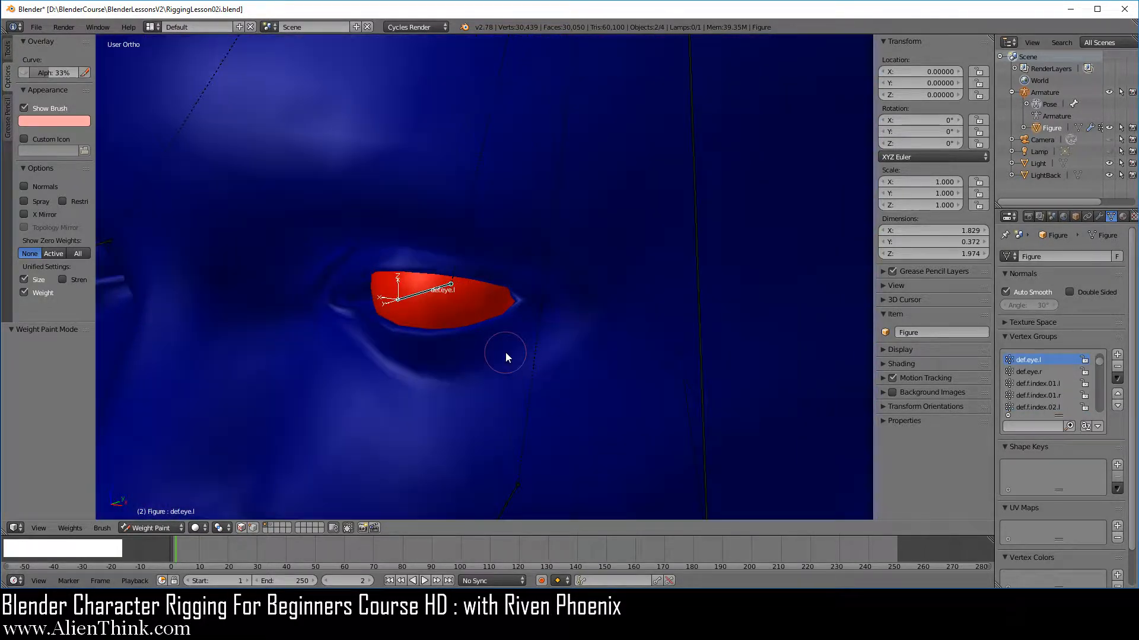
key("z")
mouse_move(505, 352)
middle_mouse_down("shift")
mouse_move(471, 345)
mouse_move(580, 272)
middle_mouse_up("shift")
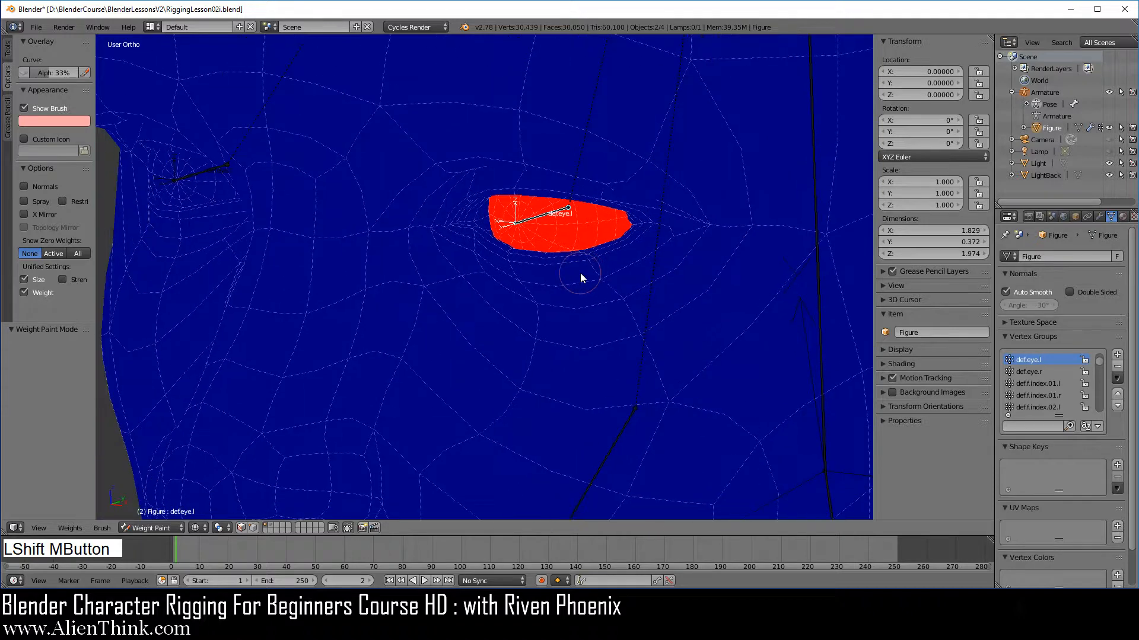
key("r")
key("r")
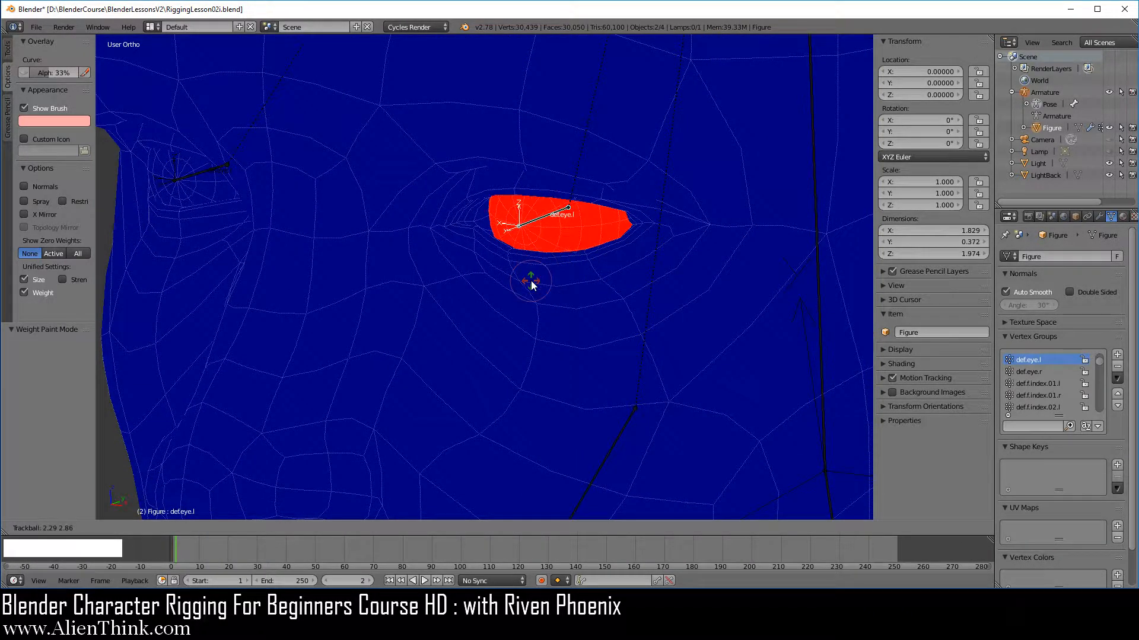
right_click(532, 281)
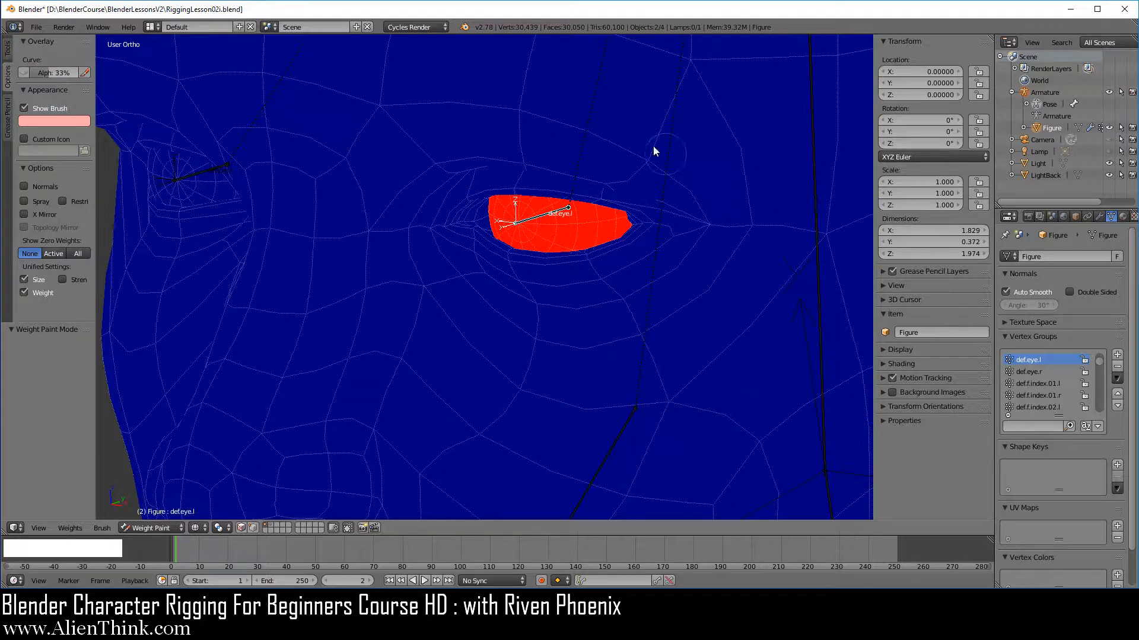
Select the def.eye.r bone and trial-rotate it to check the right eye's weights, cancelling the rotation.
right_click(191, 176)
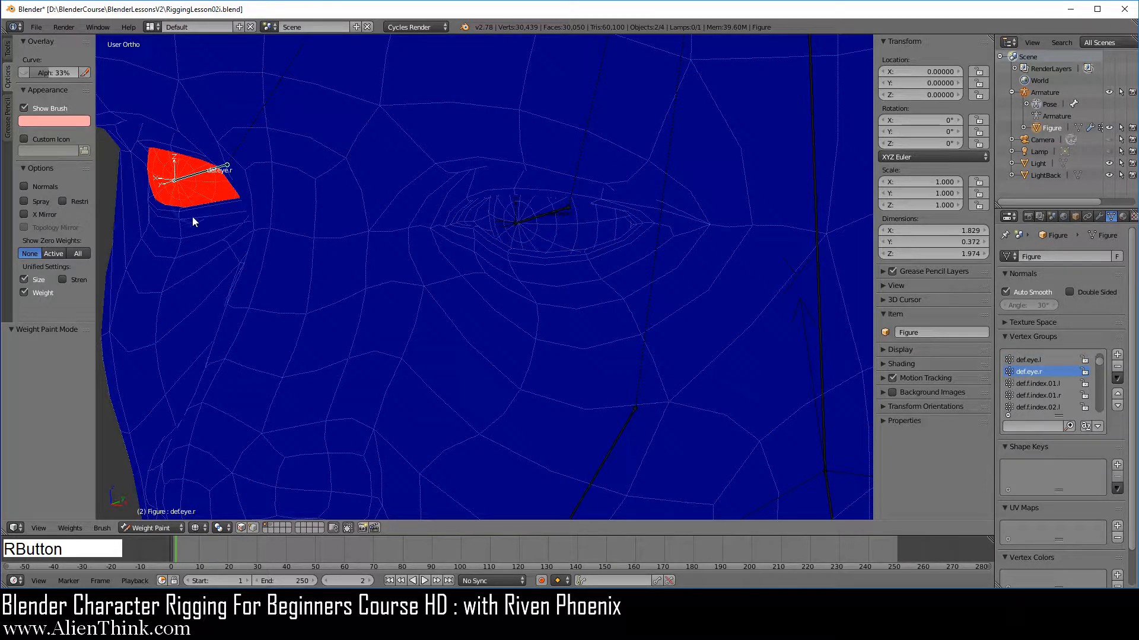
key("r")
key("r")
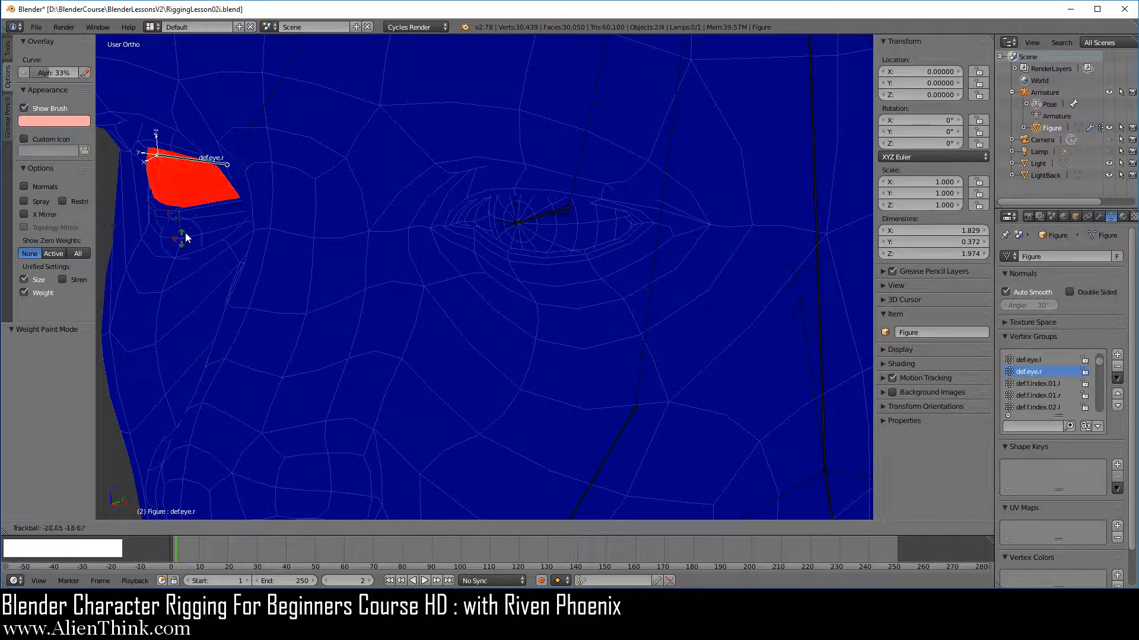
right_click(189, 225)
Examine the jaw area's weights by selecting the def.jaw, .10 and .11.l bones in turn, ending on def.jaw.
scroll(643, 307, "down", 3)
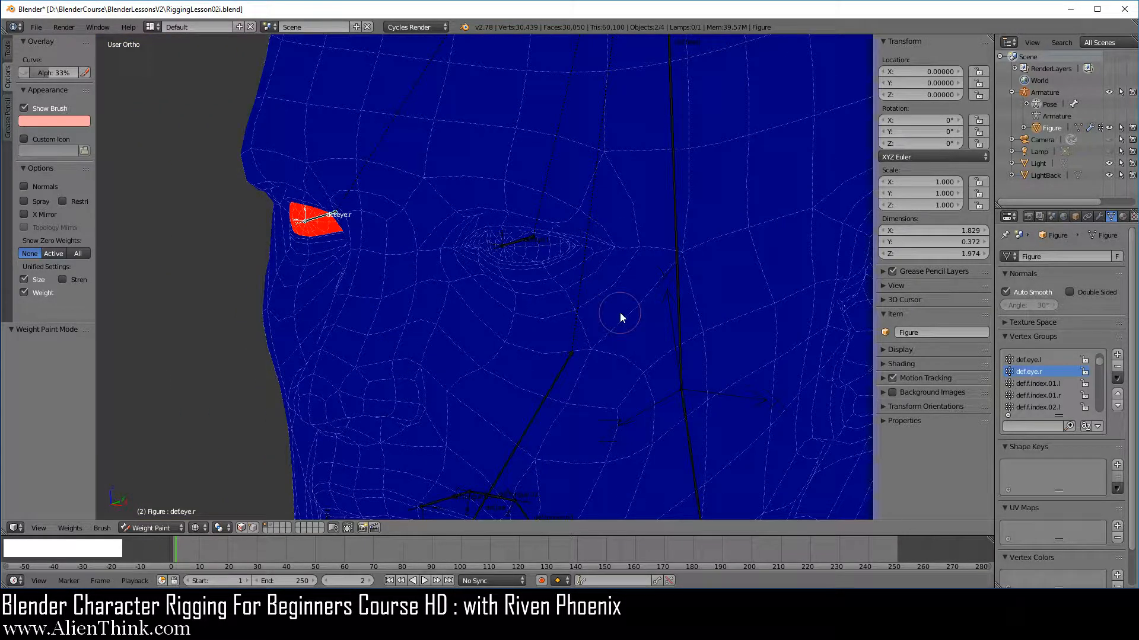
scroll(620, 312, "down", 2)
middle_click_drag(556, 344, 556, 186, "shift")
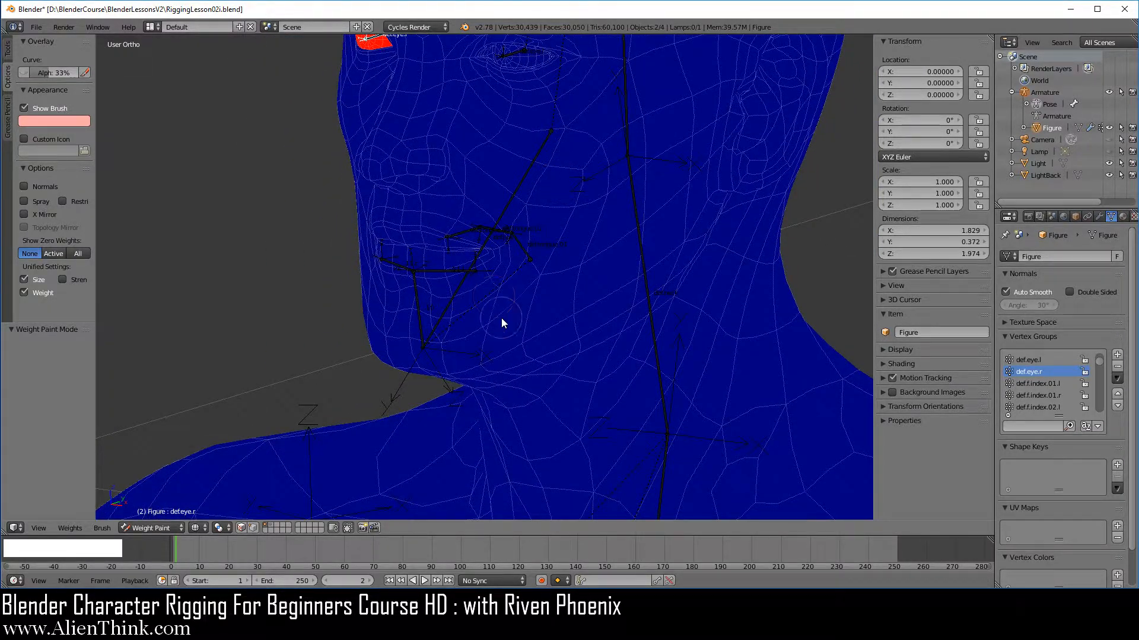
scroll(501, 317, "up", 2)
middle_click_drag(501, 323, 541, 267, "shift")
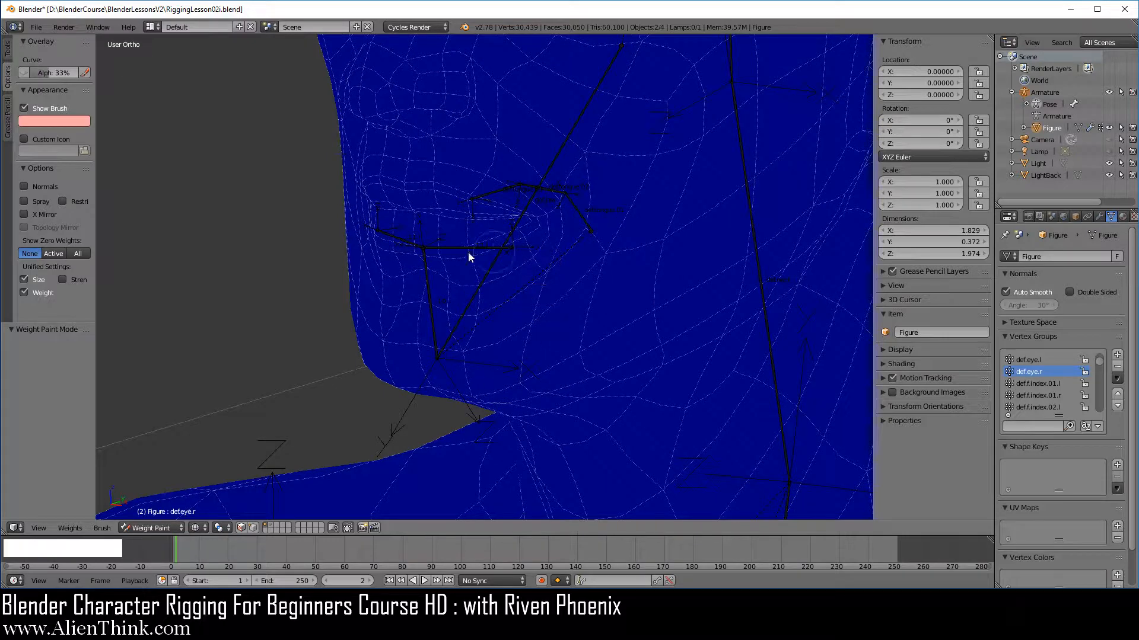
scroll(482, 336, "up", 2)
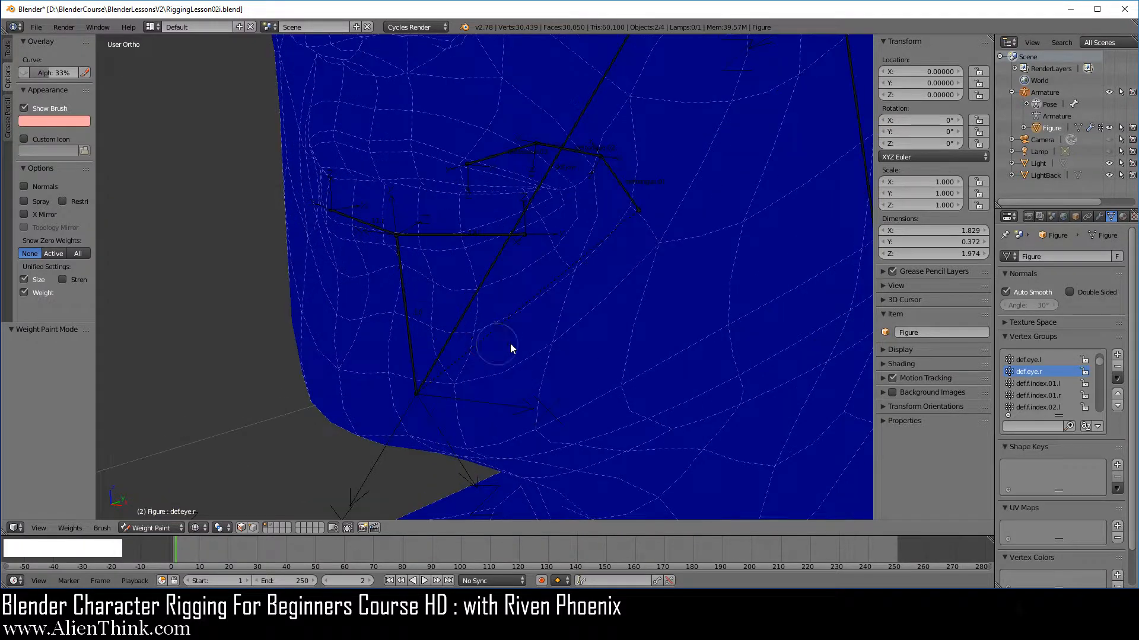
right_click(474, 297)
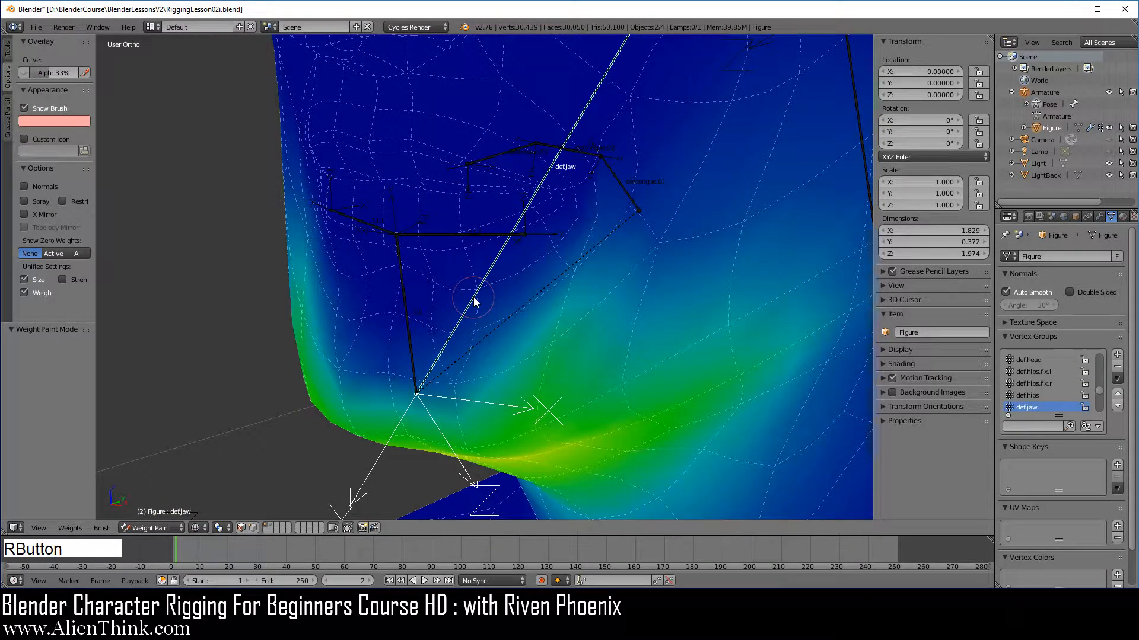
right_click(409, 322)
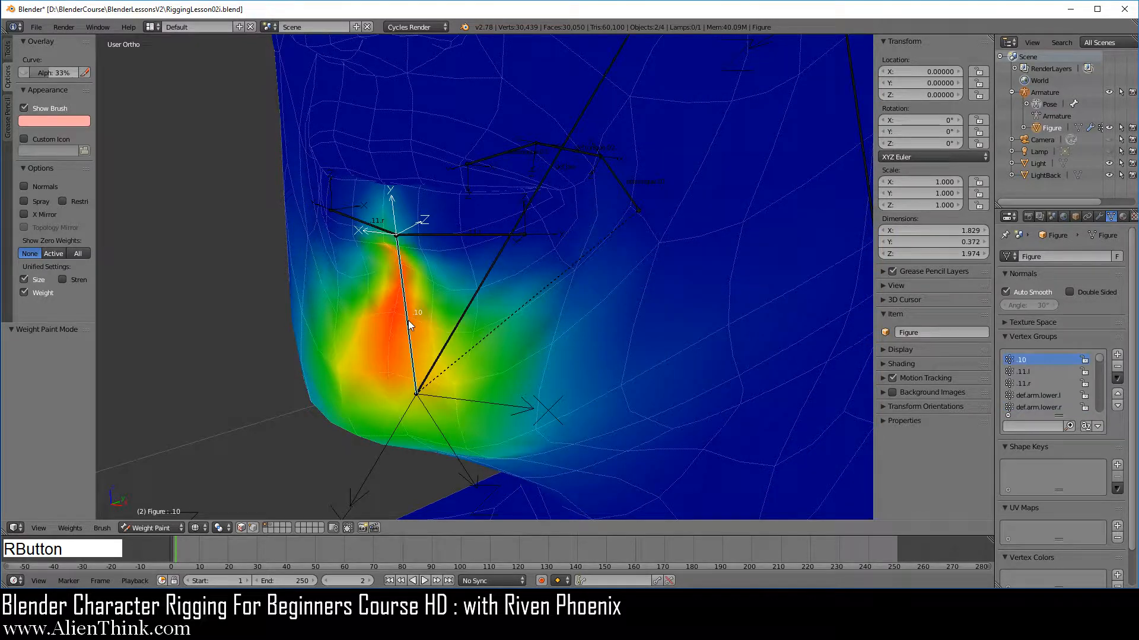
right_click(460, 236)
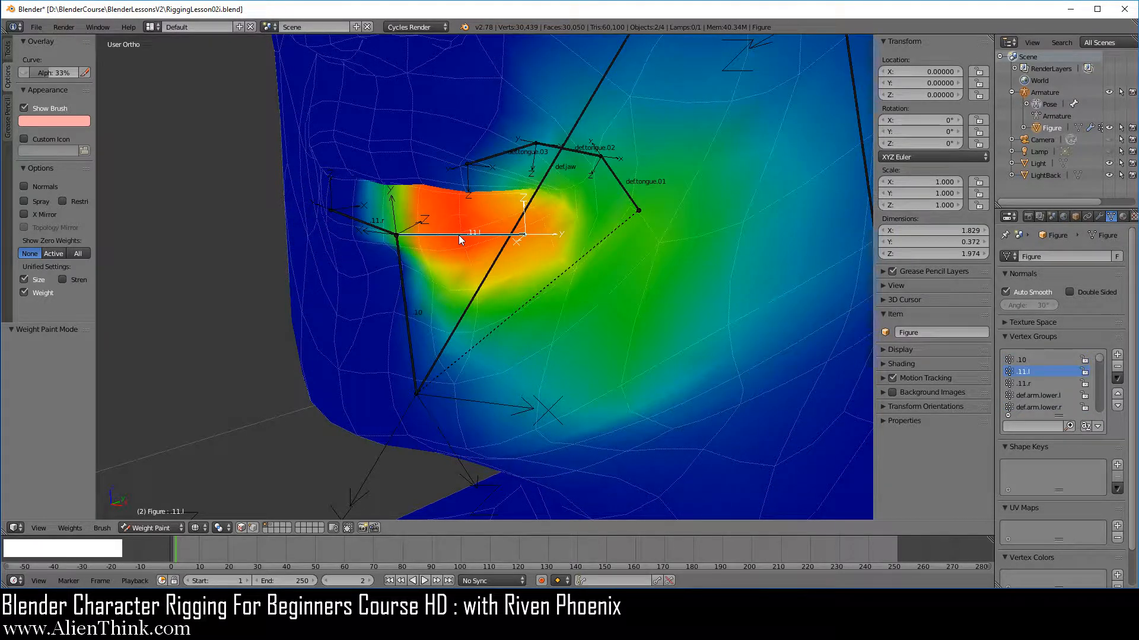
right_click(482, 287)
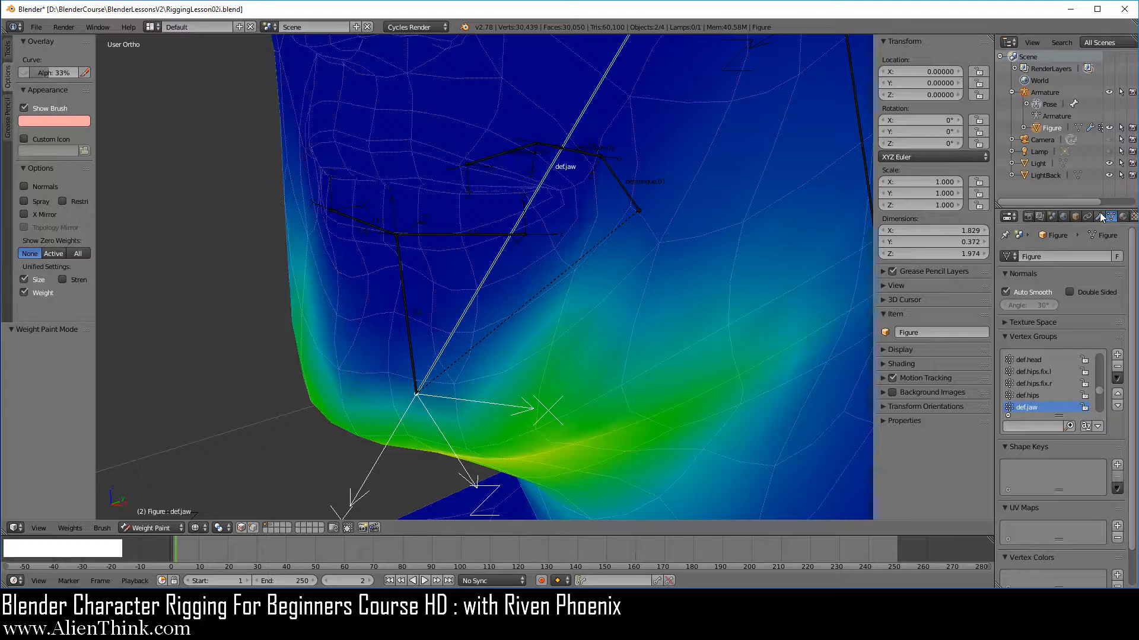
Add a Vertex Weight Mix modifier to the figure and move it to the top of the modifier stack.
left_click(1098, 216)
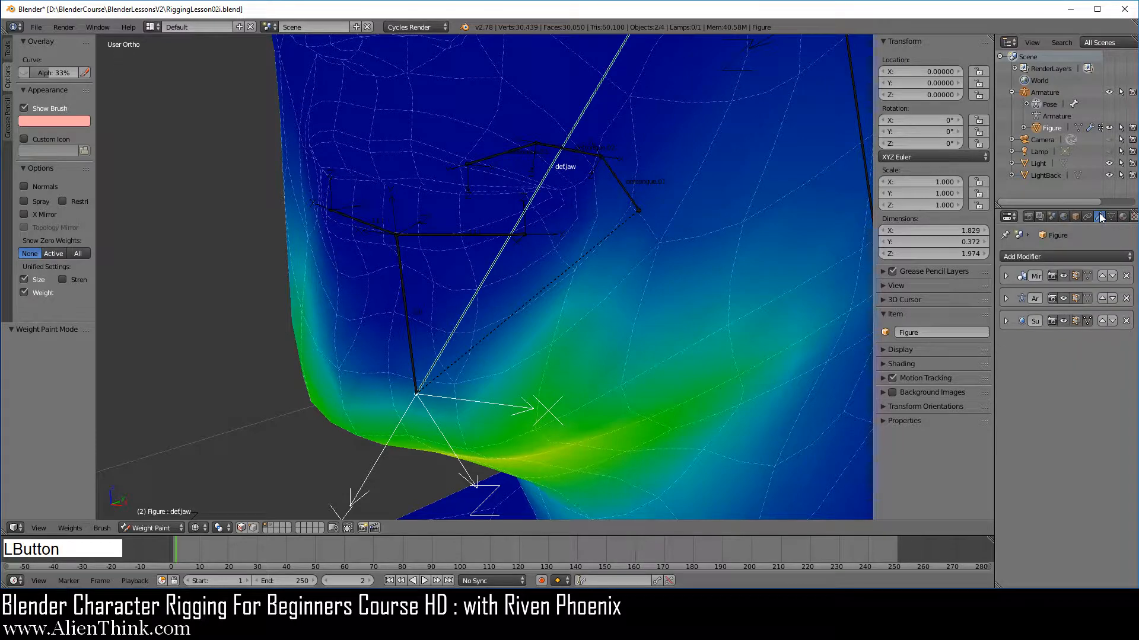
left_click(1051, 254)
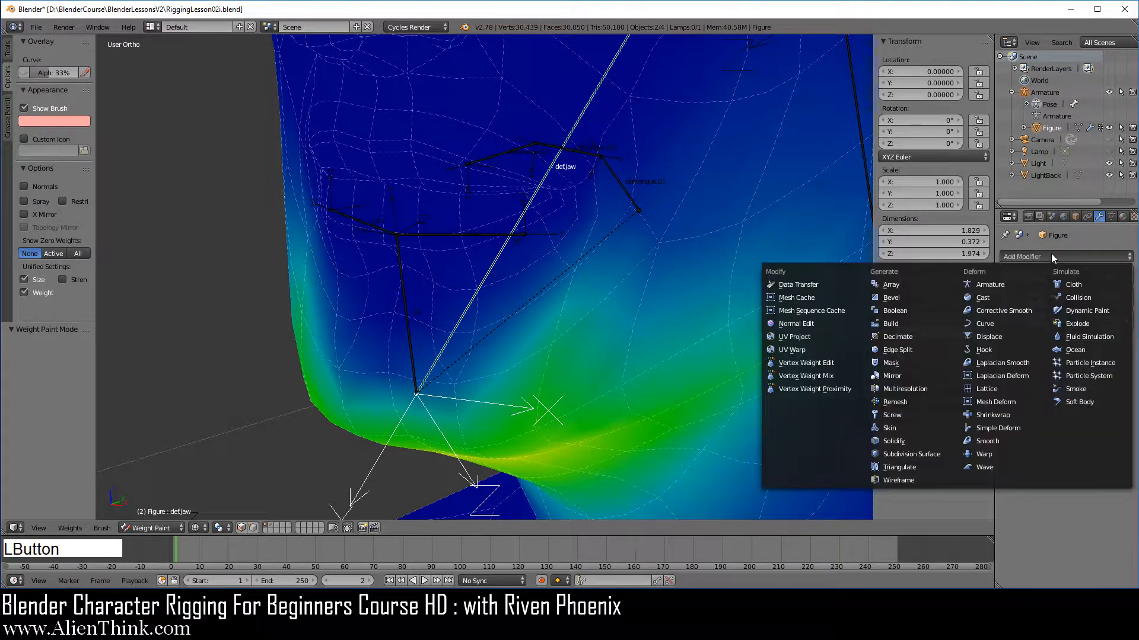
left_click(841, 377)
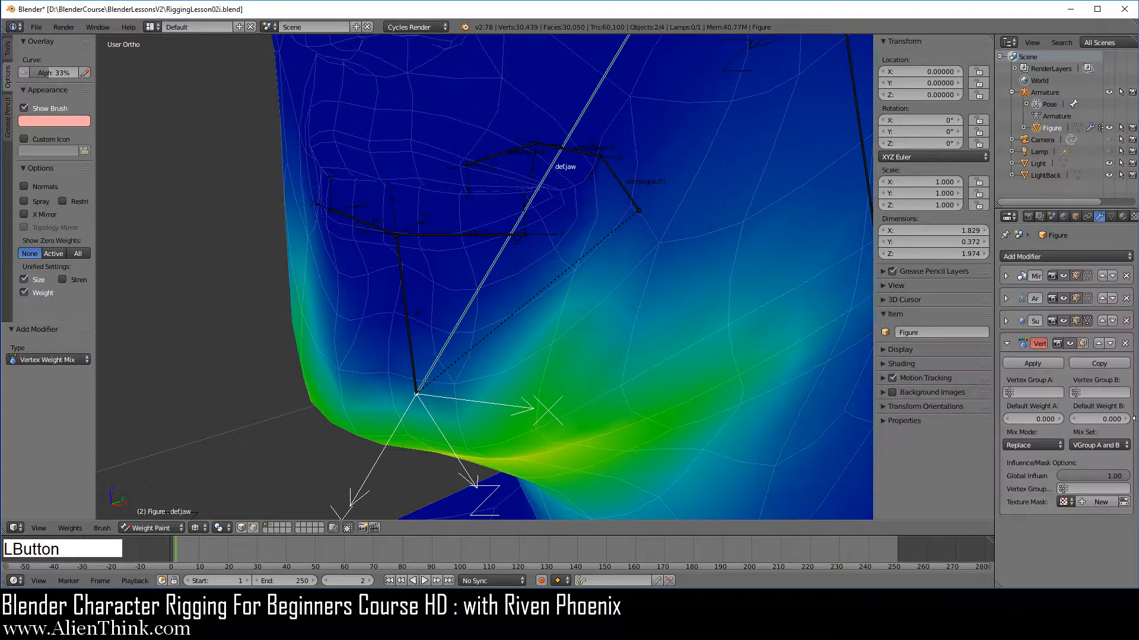
left_click(1096, 345)
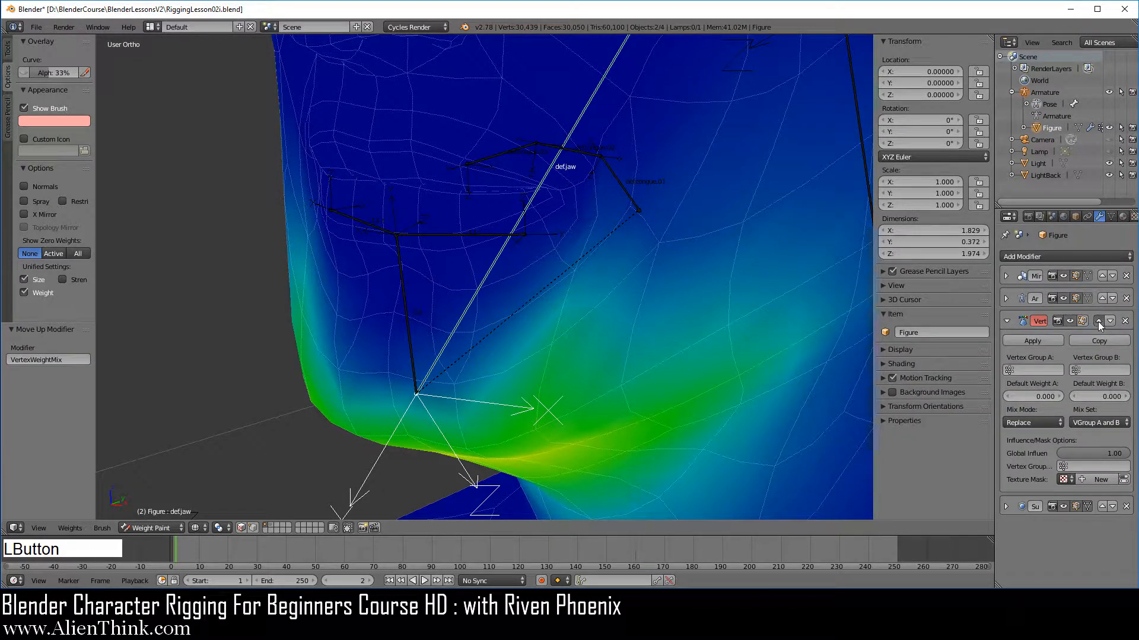
left_click(1097, 321)
left_click(1099, 298)
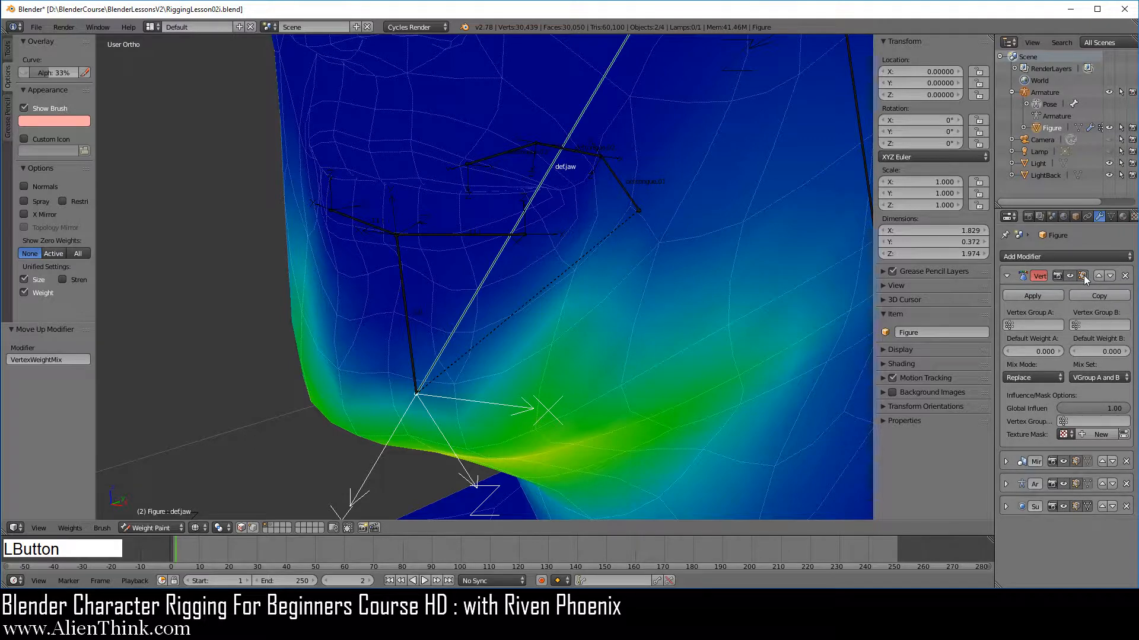
Set the Vertex Weight Mix modifier's Vertex Group A to def.jaw and Vertex Group B to .10.
left_click(1025, 324)
type("de")
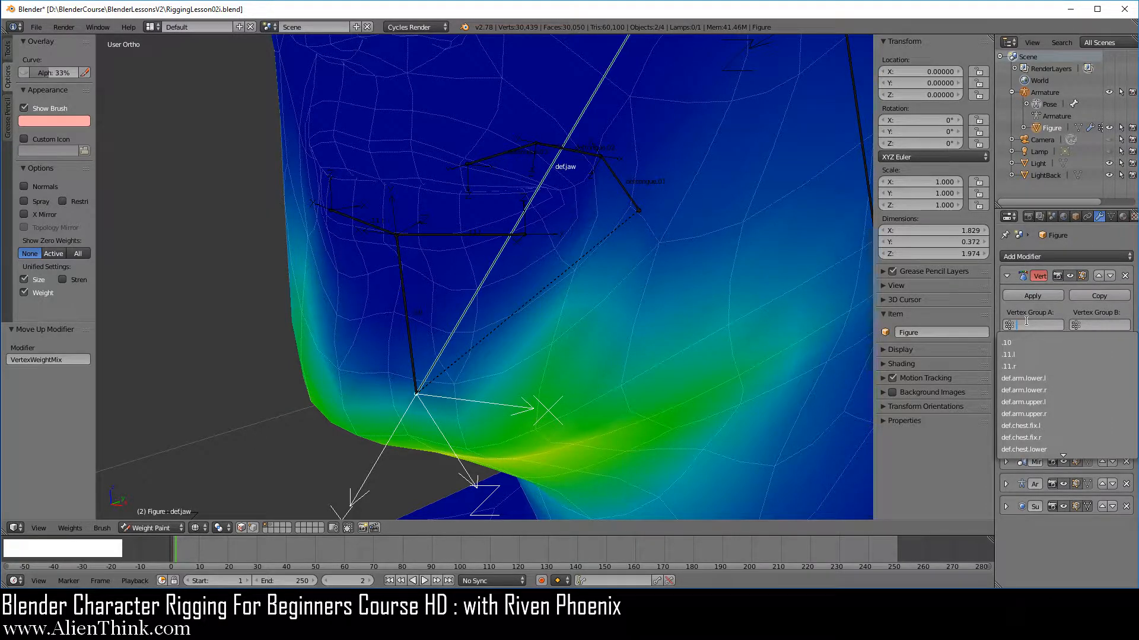
type("jaw")
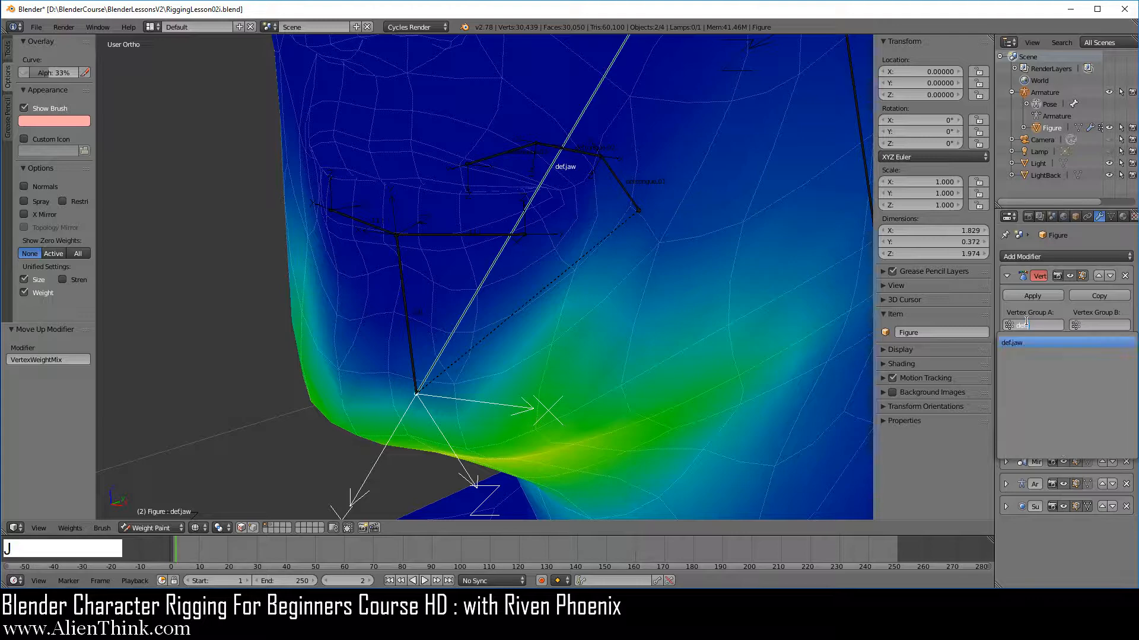
left_click(1023, 342)
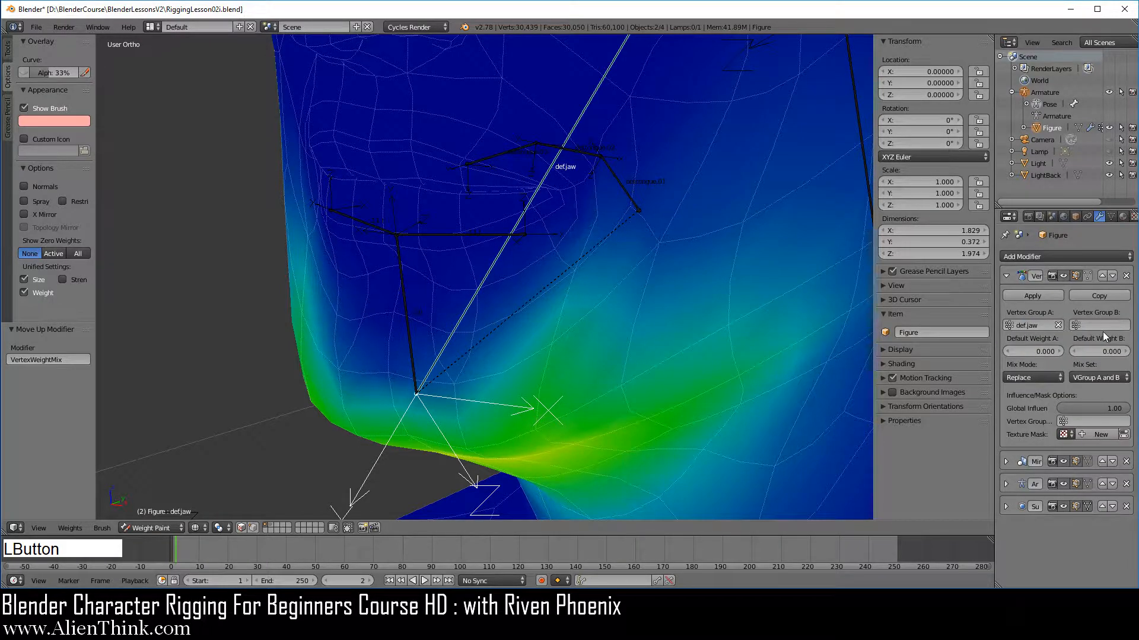
left_click(1098, 326)
left_click(1044, 345)
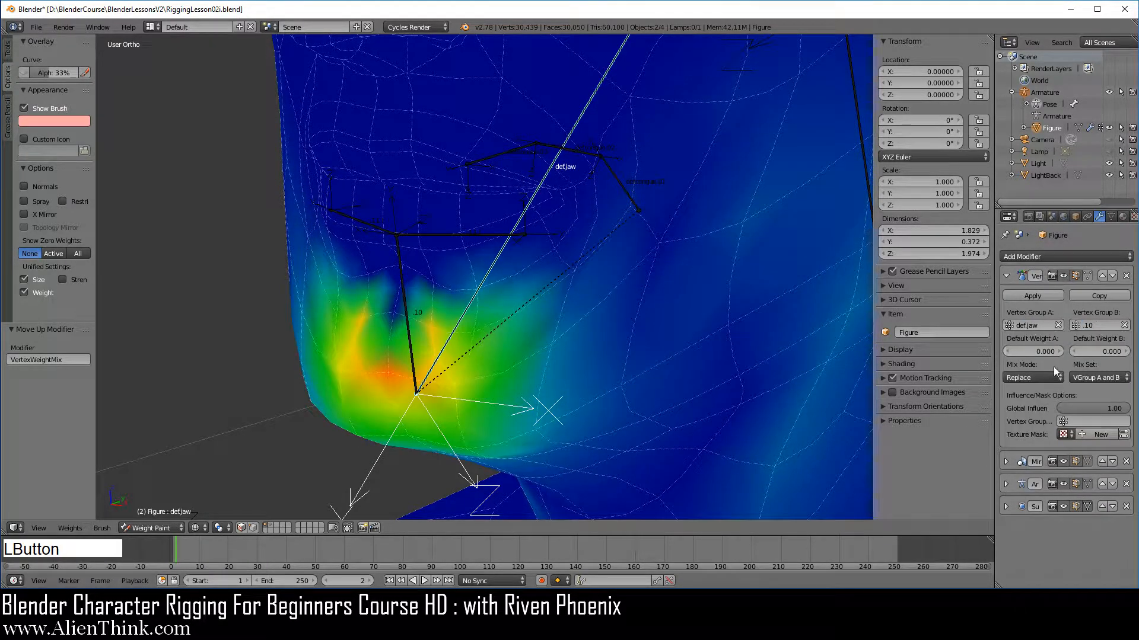
Set the modifier's mix mode to Add and its vertex set to VGroup B.
left_click(1048, 377)
left_click(1031, 350)
left_click(1096, 377)
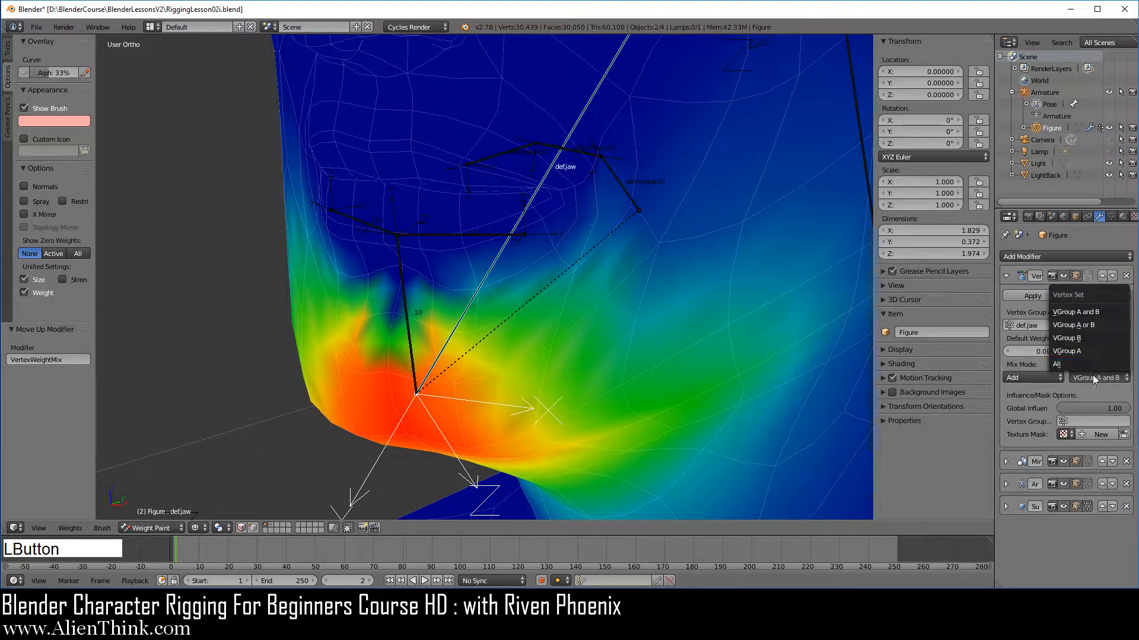
left_click(1083, 339)
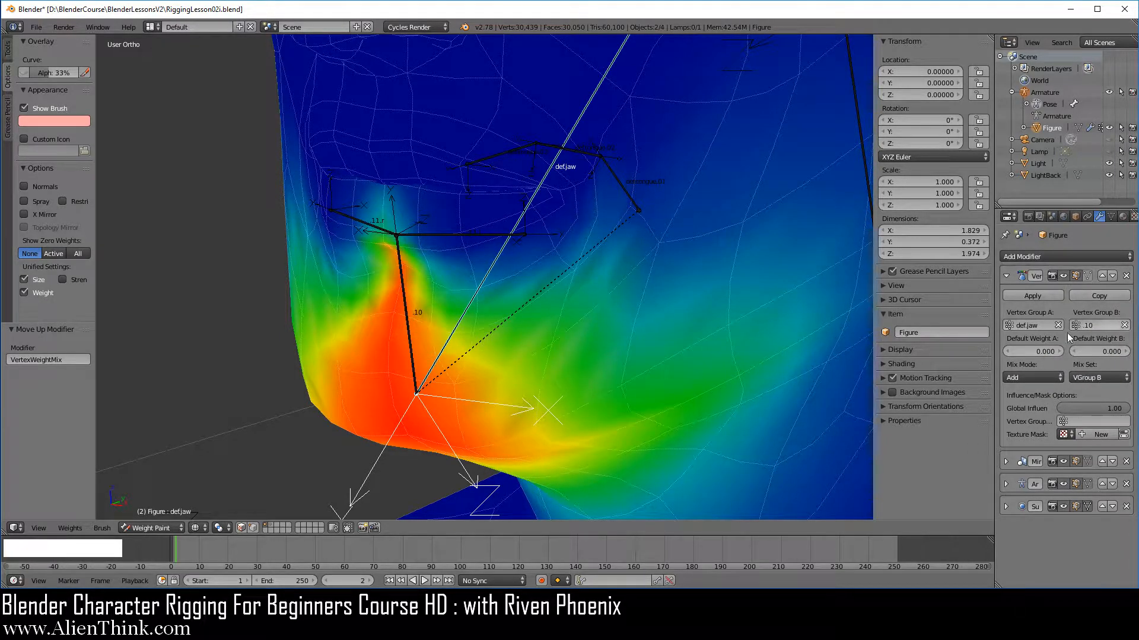
Duplicate the Vertex Weight Mix modifier and set the copy's Vertex Group B to .11.l.
left_click(1100, 295)
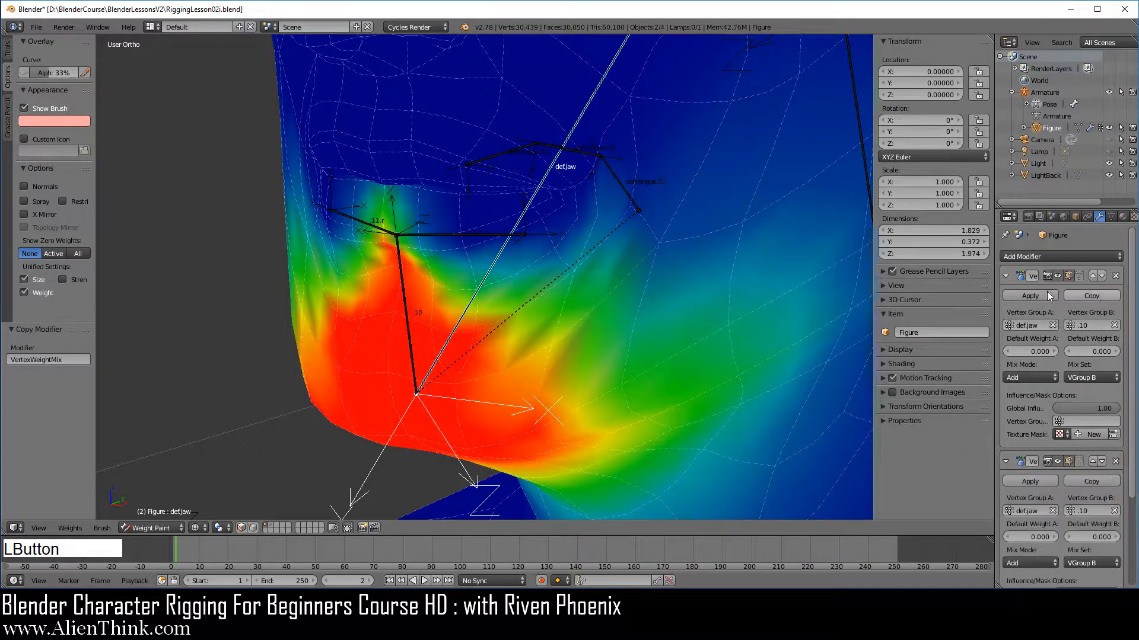
left_click(1006, 275)
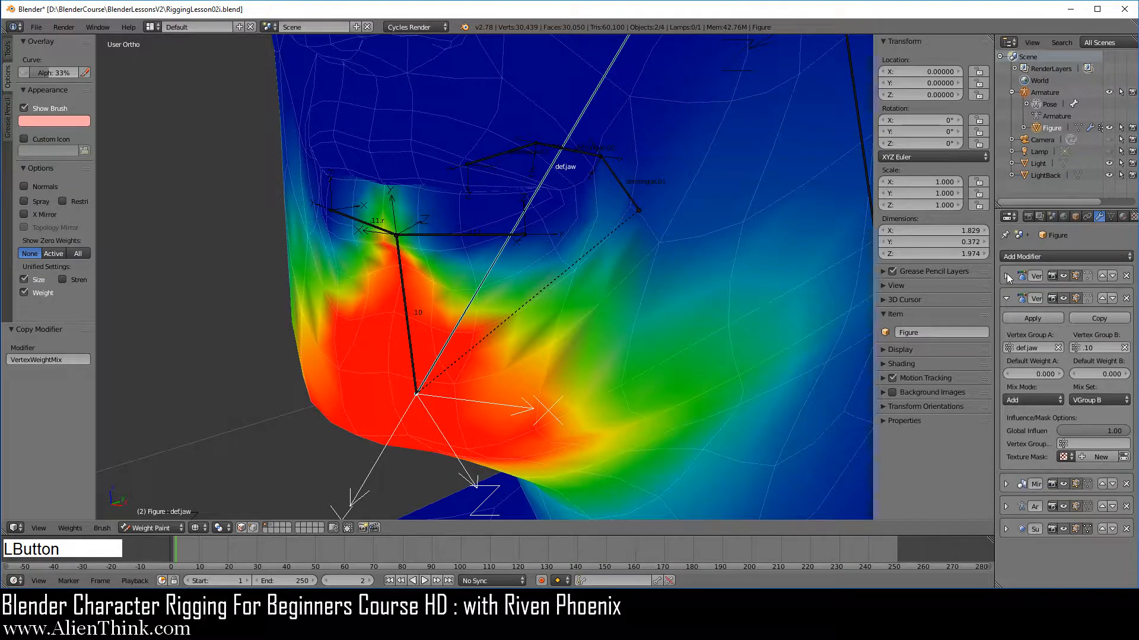
left_click(1100, 348)
left_click(1059, 375)
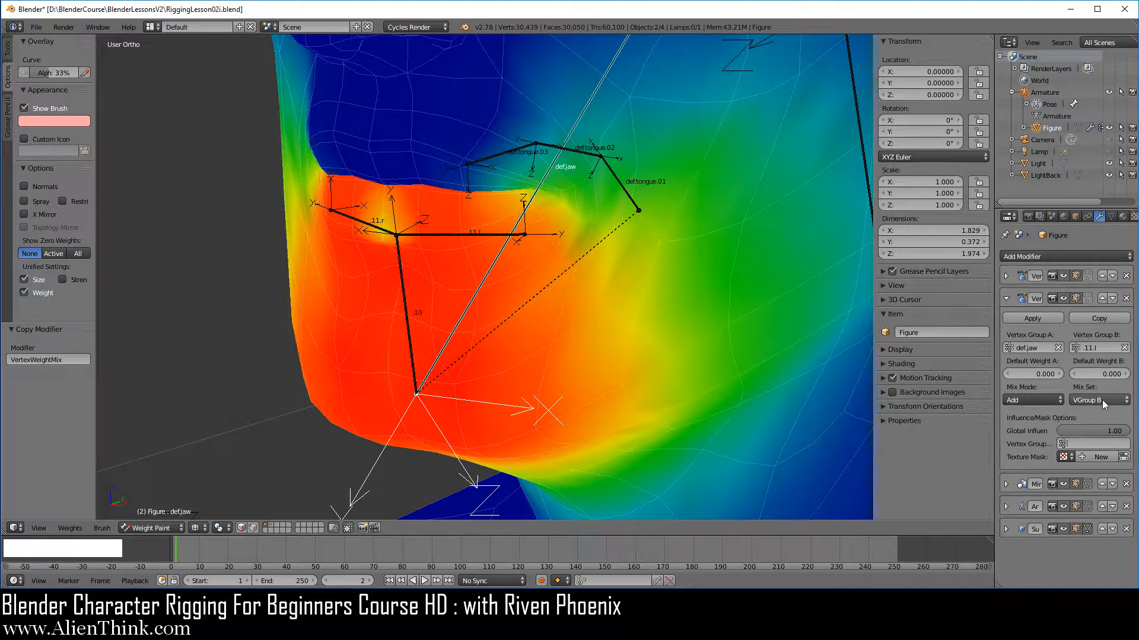
Apply the .11.l copy of the Vertex Weight Mix modifier, then apply the original .10 modifier.
left_click(1033, 321)
left_click(1006, 276)
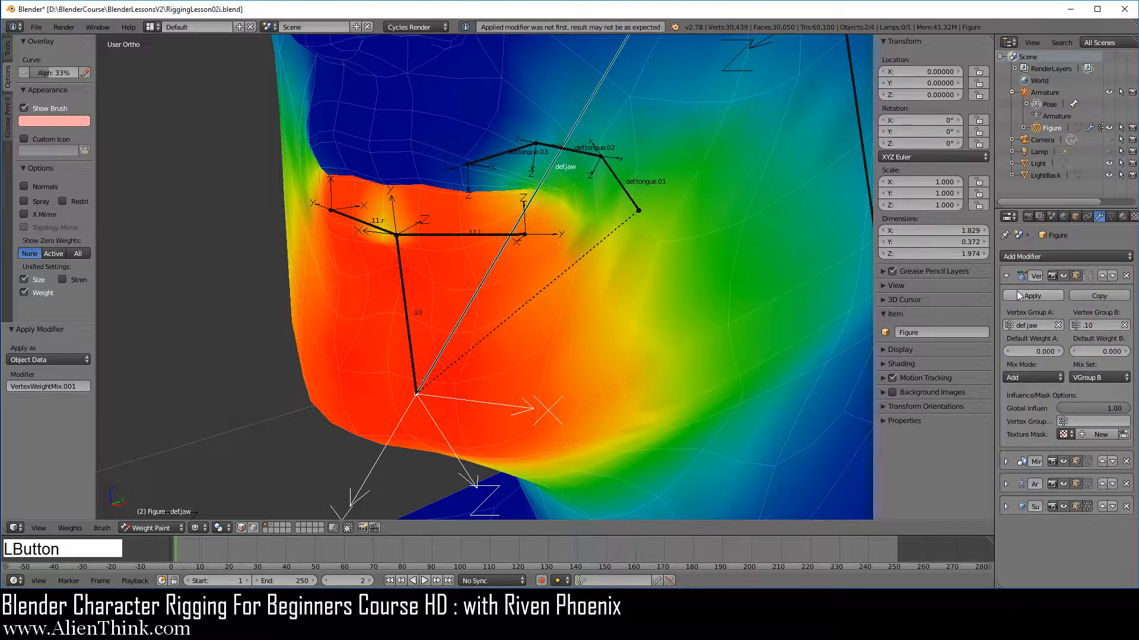
left_click(1018, 295)
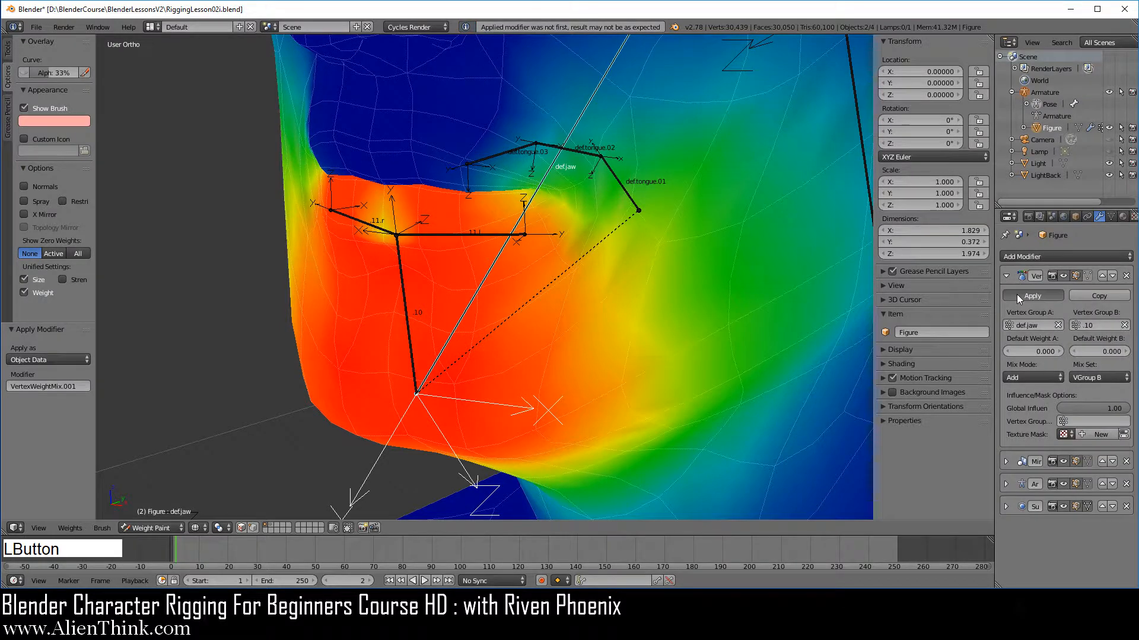
Delete the .10, .11.l and .11.r vertex groups from the figure's object data.
left_click(1110, 216)
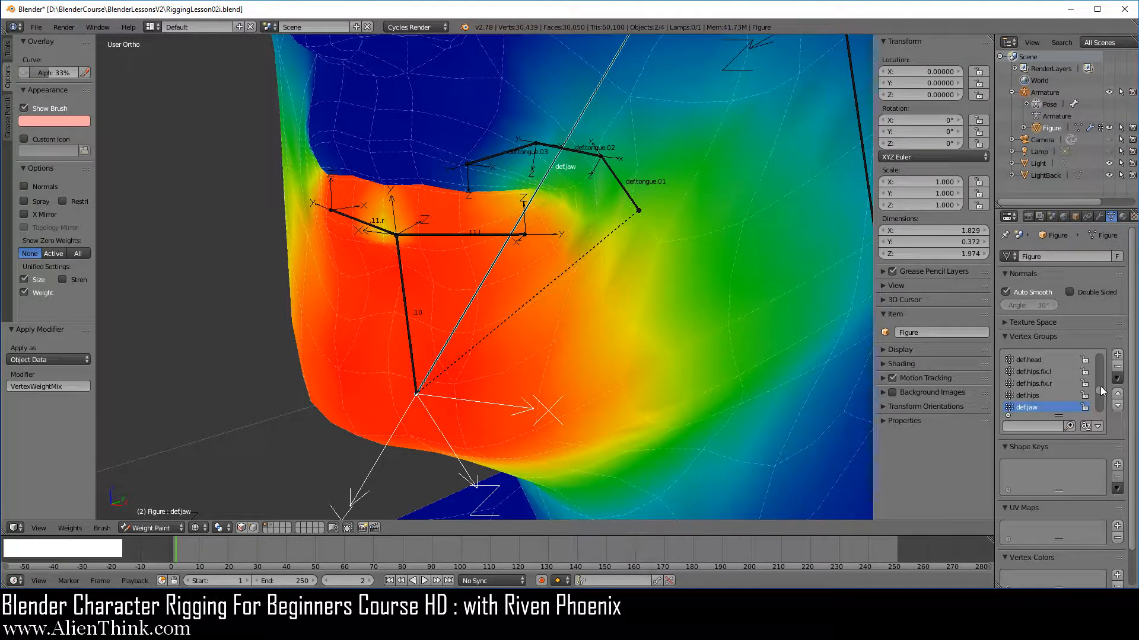
left_click_drag(1100, 386, 1102, 345)
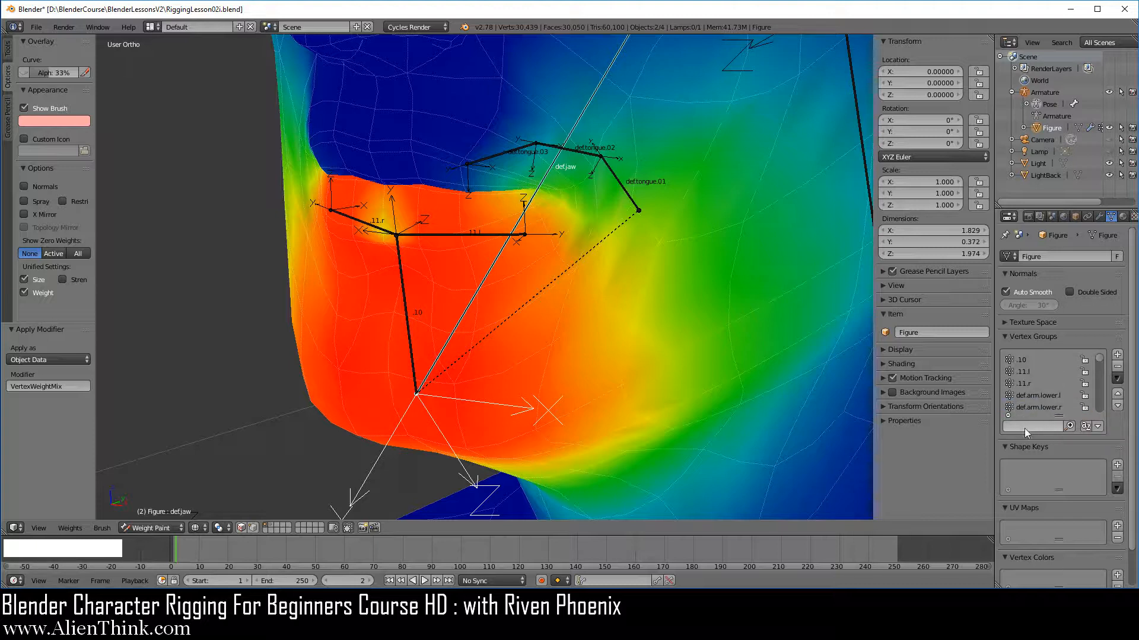
left_click(1025, 359)
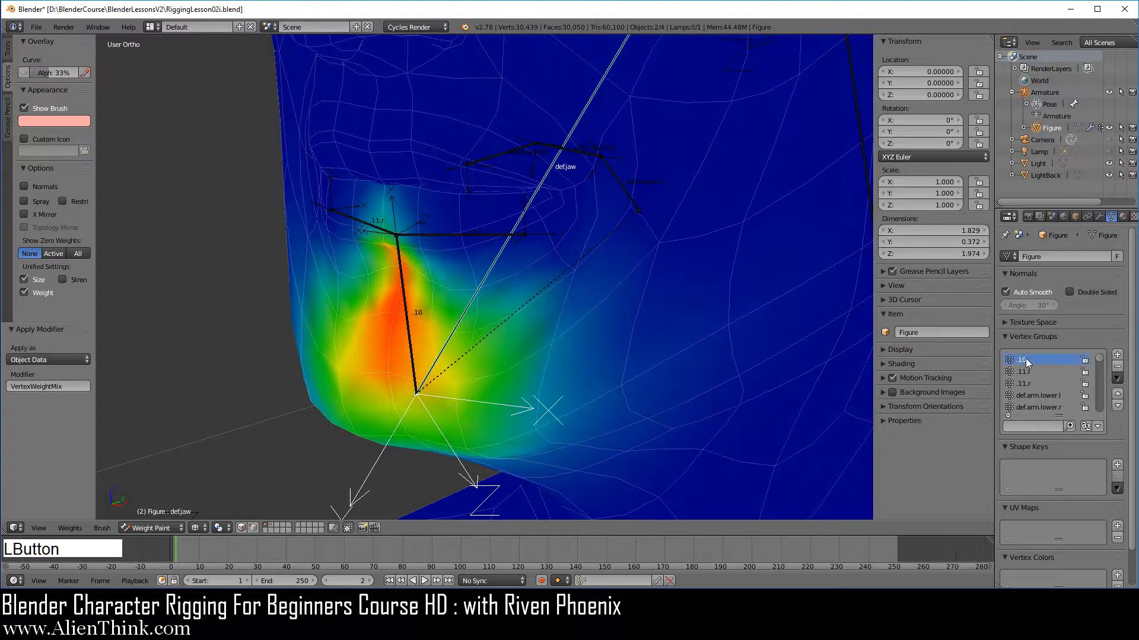
left_click(1120, 370)
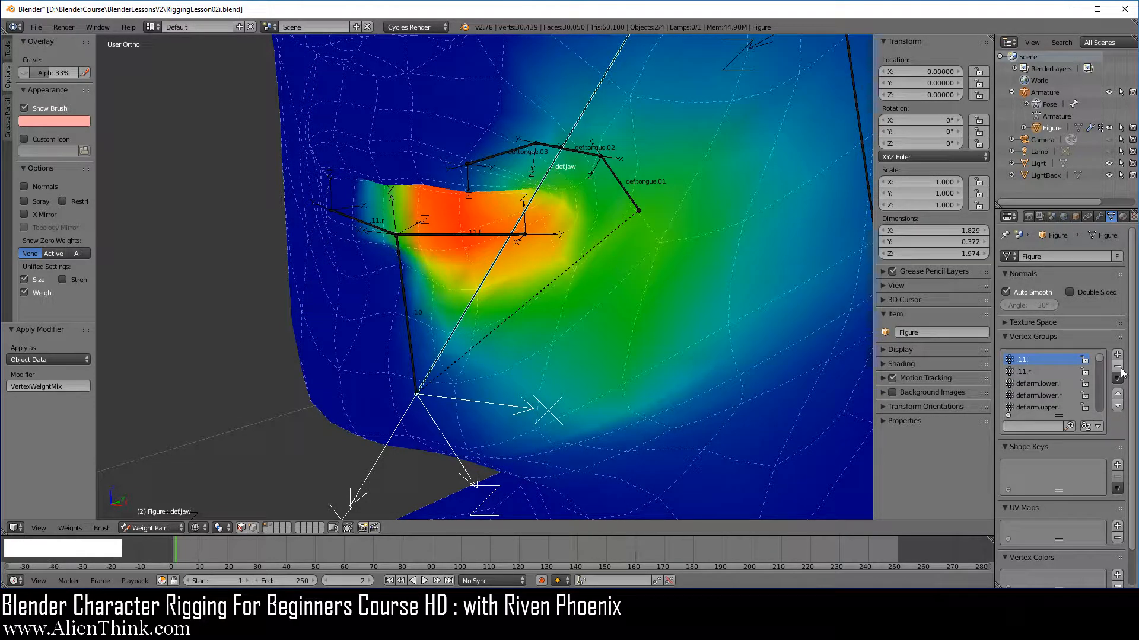
left_click(1120, 370)
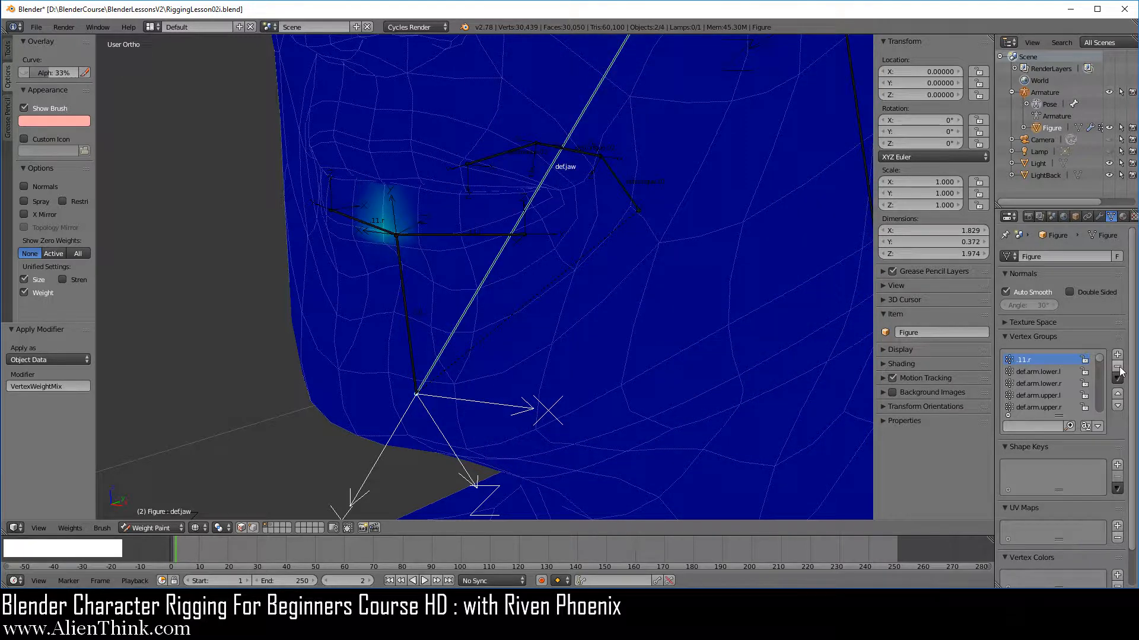
left_click(1118, 367)
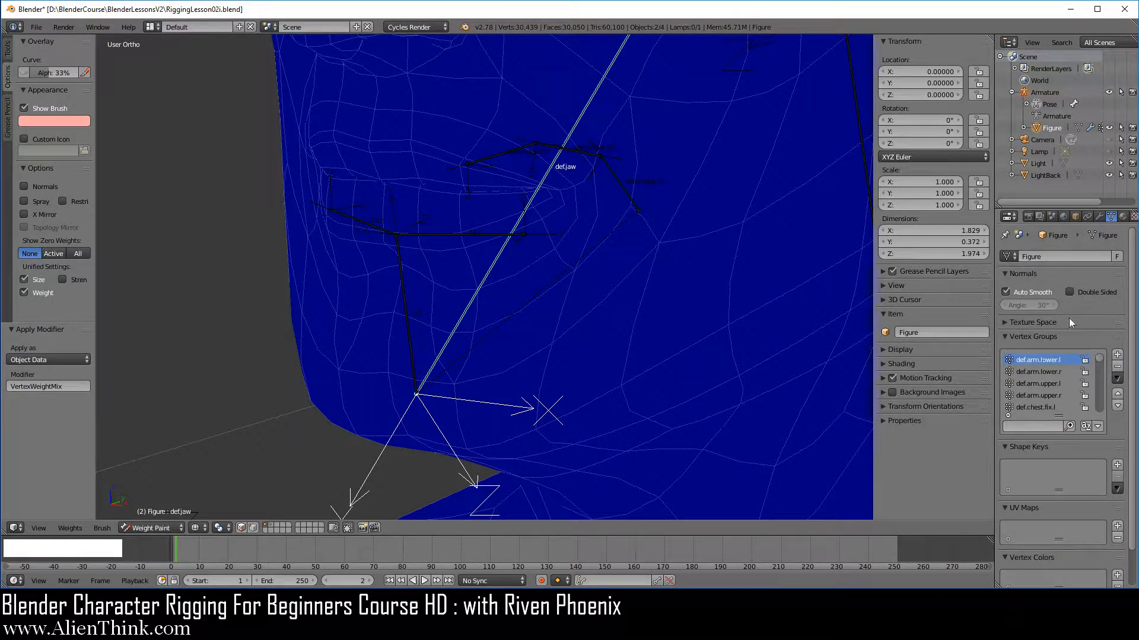
Select the armature, switch to solid shading and set the bone display to Octahedral.
left_click(1054, 93)
key("z")
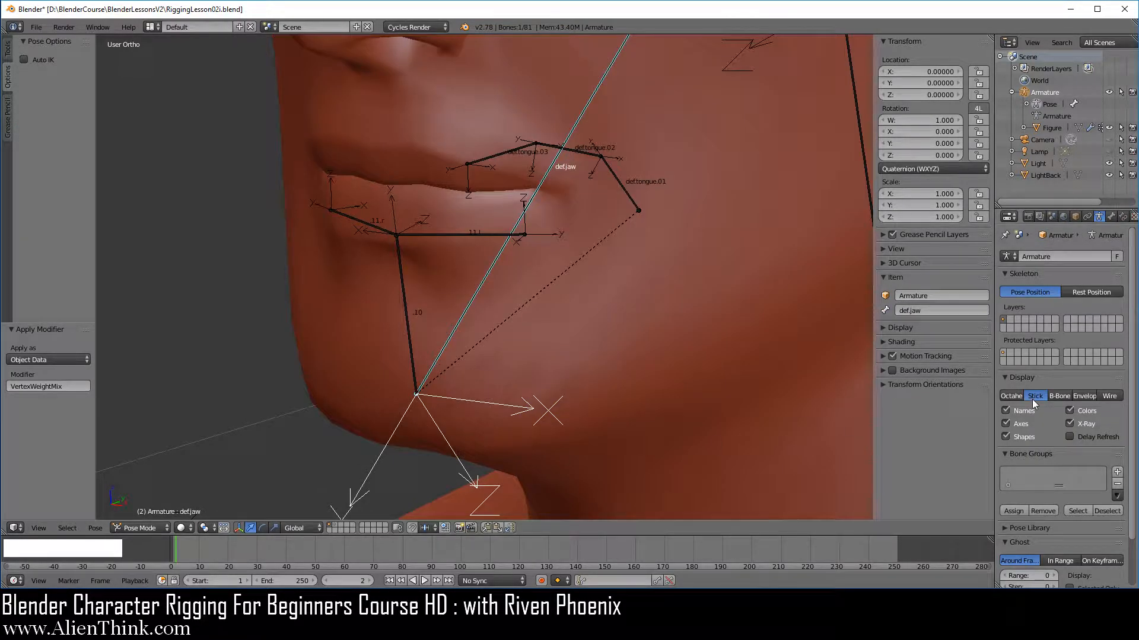
left_click(1014, 396)
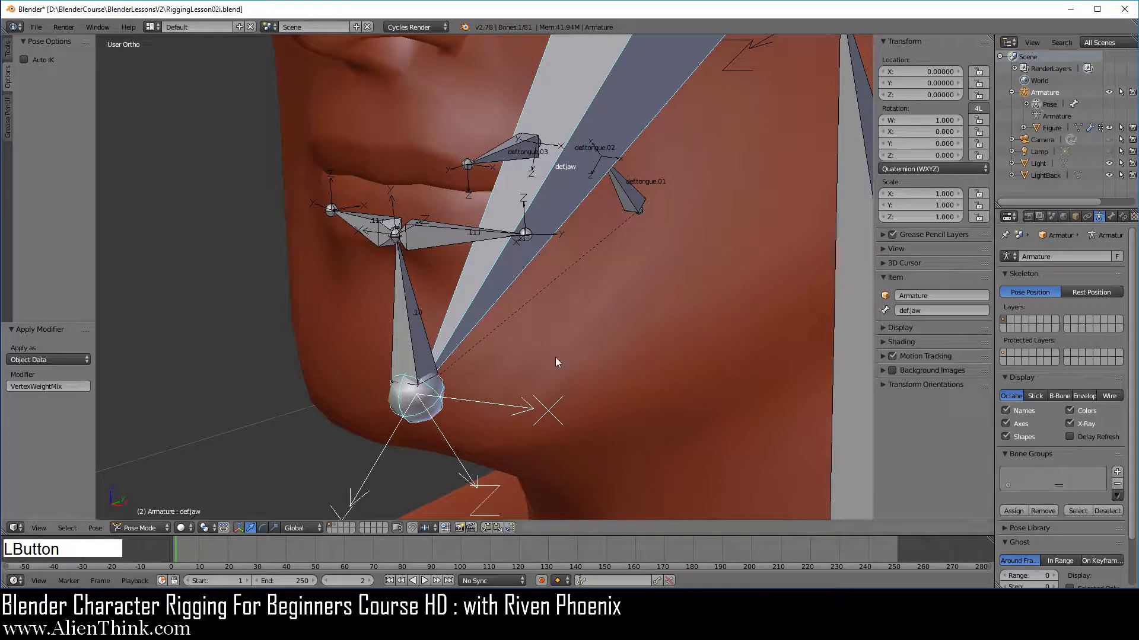
Enter Edit Mode on the armature and delete the .10 bone.
left_click(140, 529)
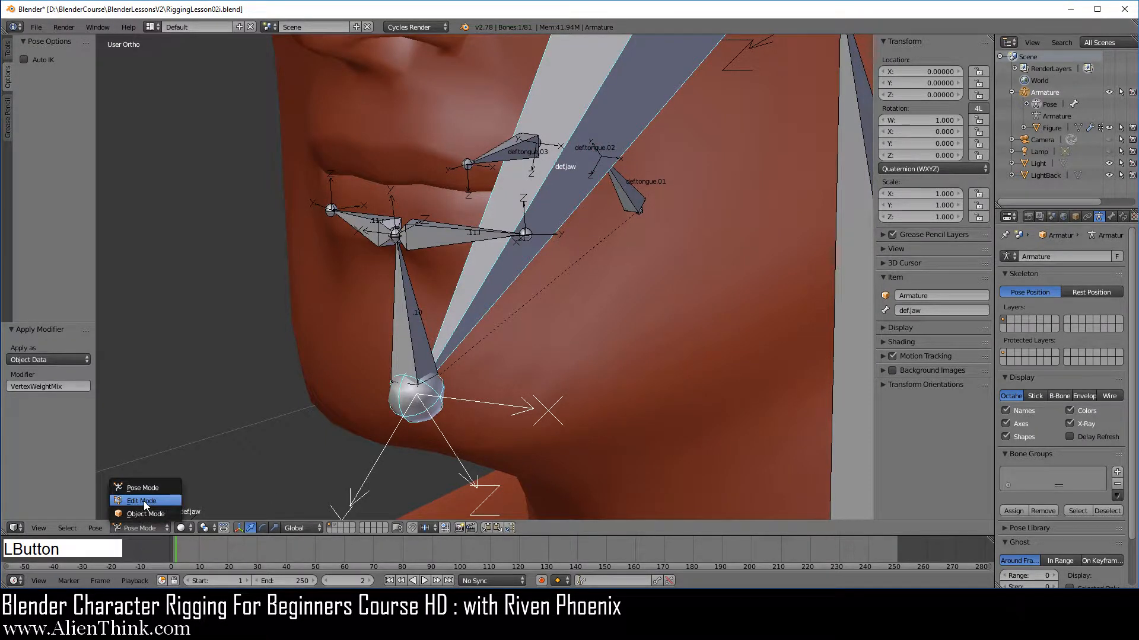
left_click(144, 500)
right_click(414, 310)
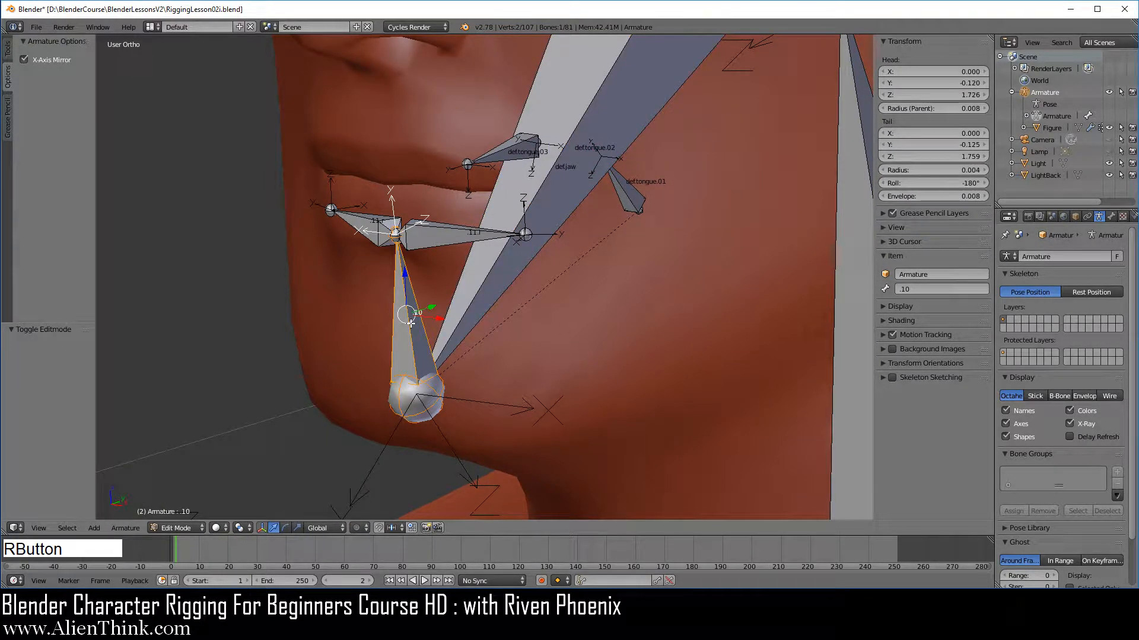
key("x")
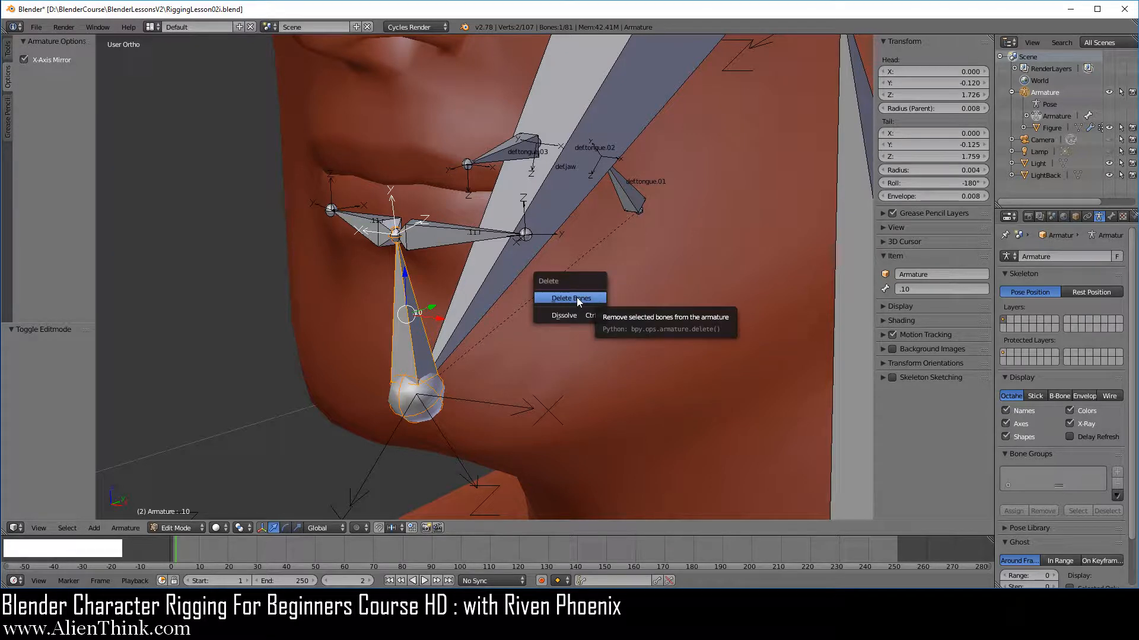
left_click(571, 298)
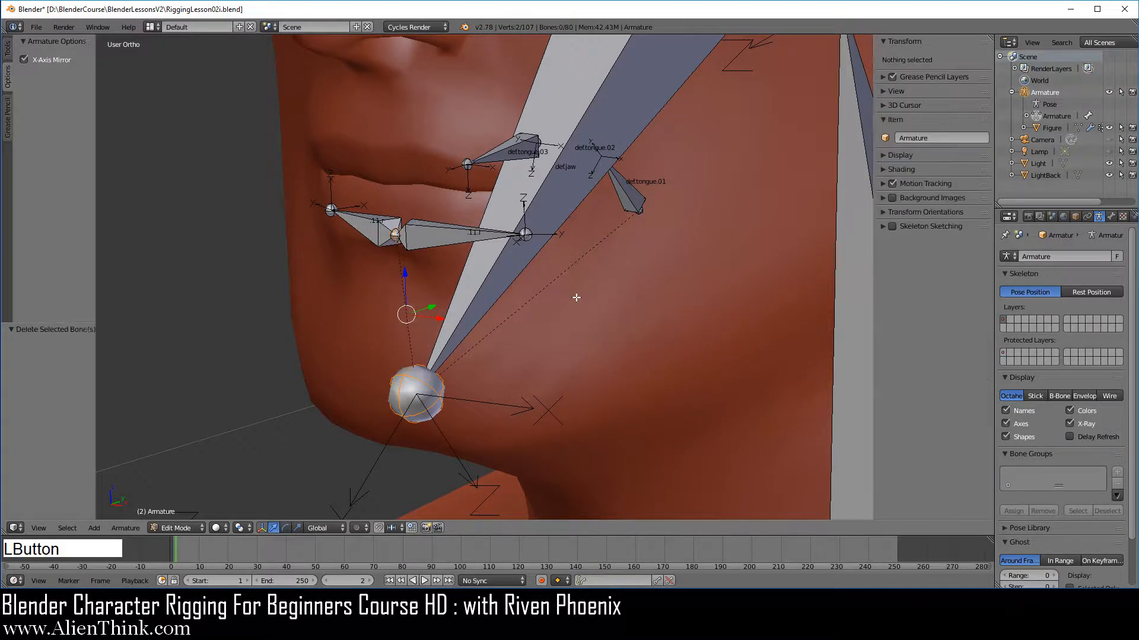
Delete the .11.l bone beside the mouth.
right_click(446, 232)
key("x")
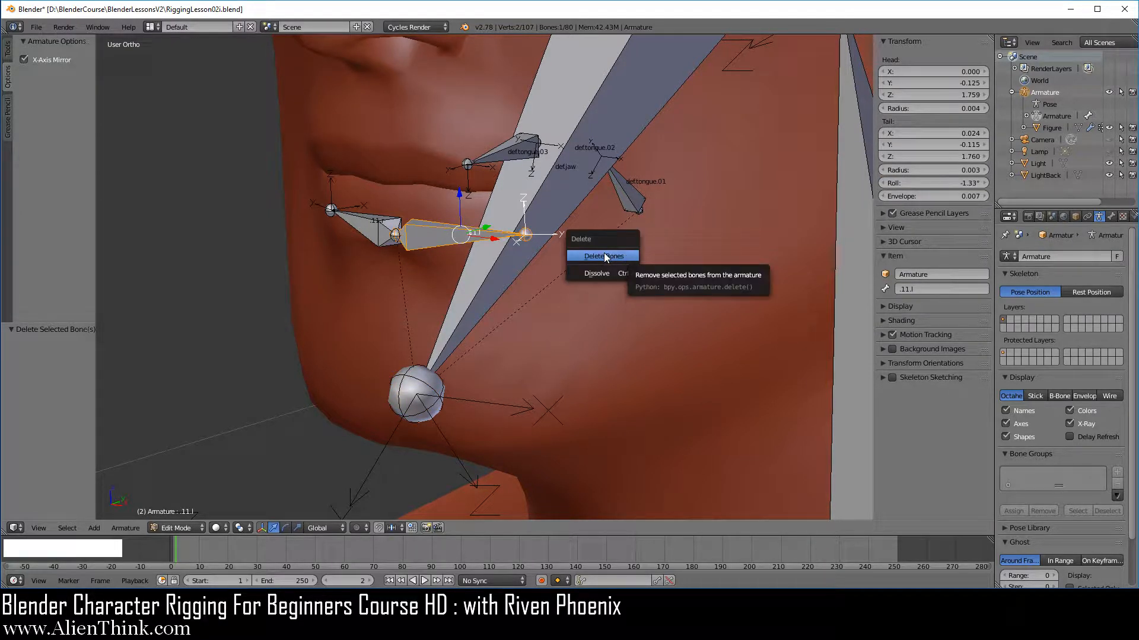
left_click(604, 256)
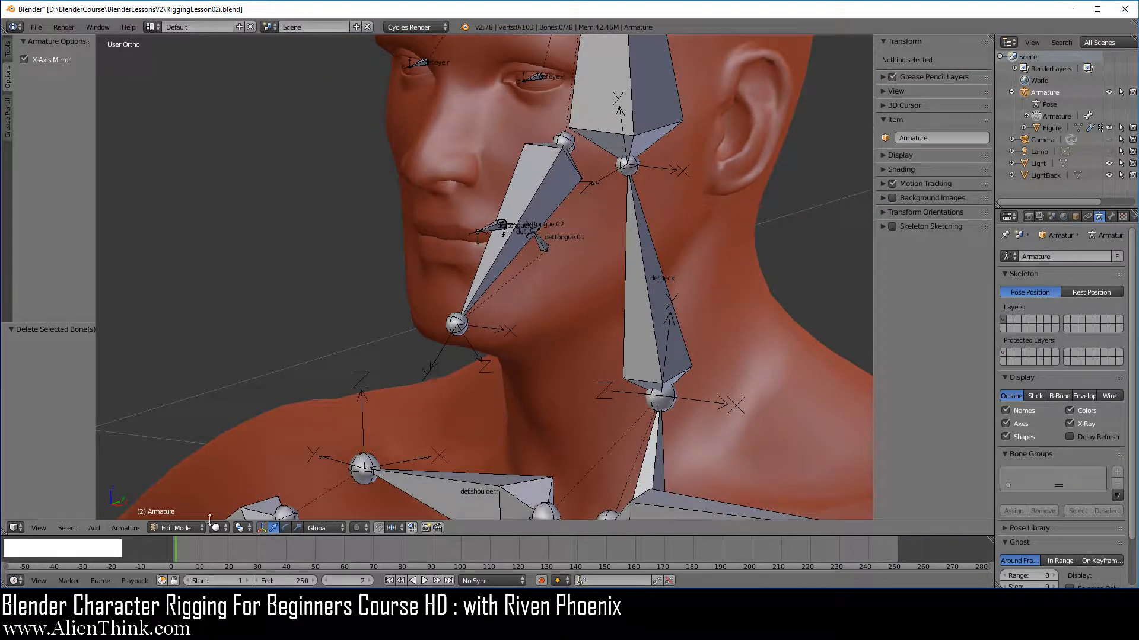
Return to Pose Mode and trial-rotate the def.jaw bone about its X axis, cancelling the rotation.
left_click(191, 528)
left_click(186, 489)
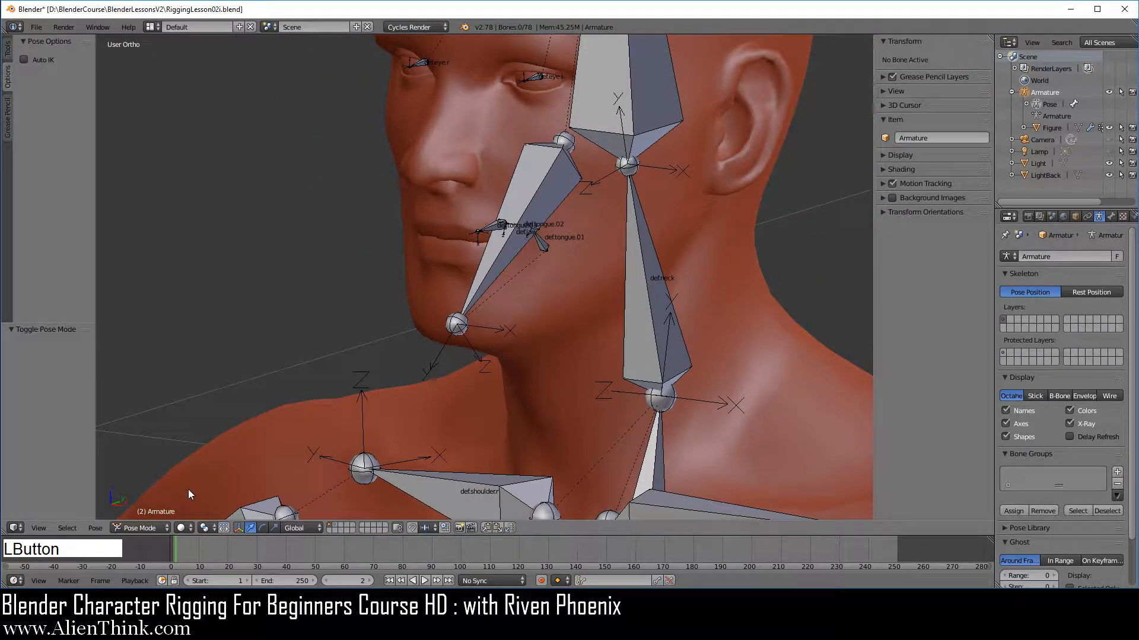
right_click(529, 215)
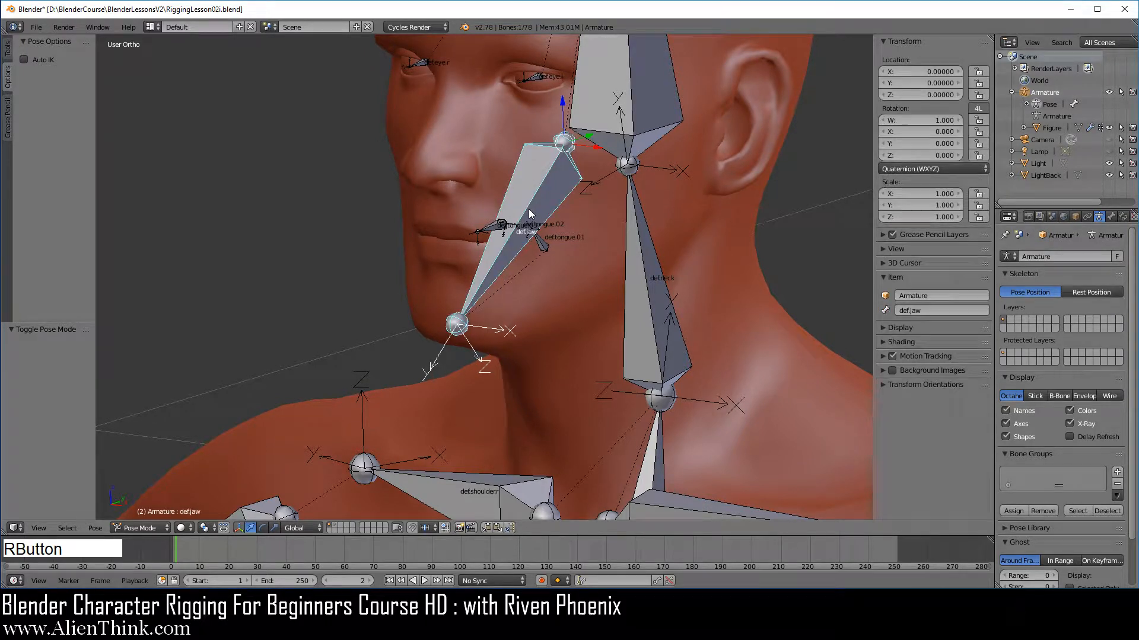
key("r")
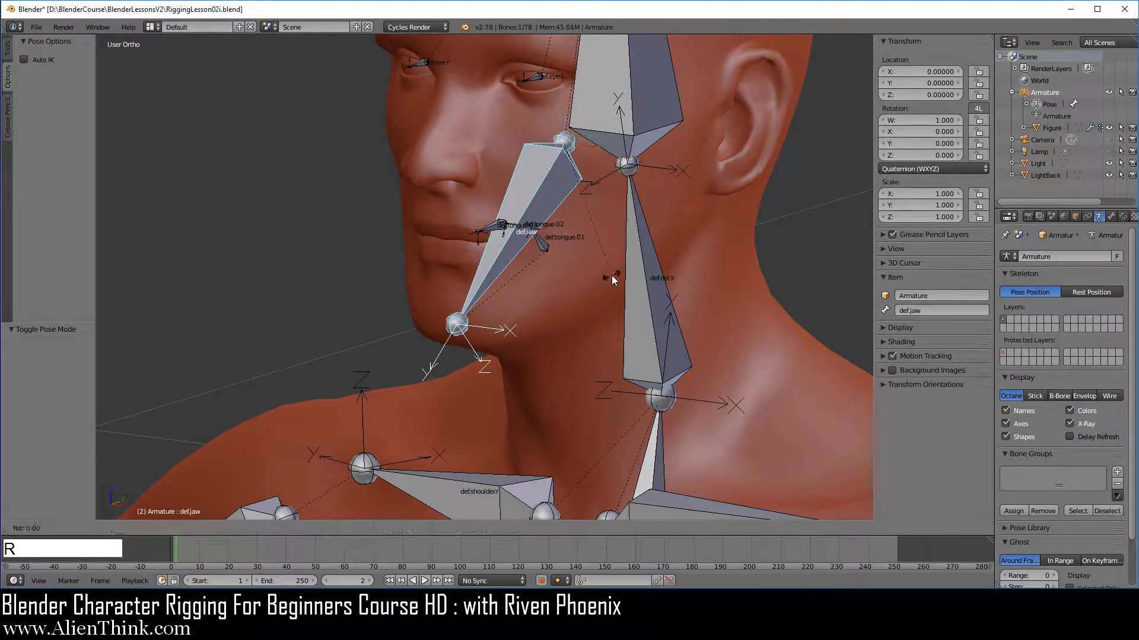
key("x")
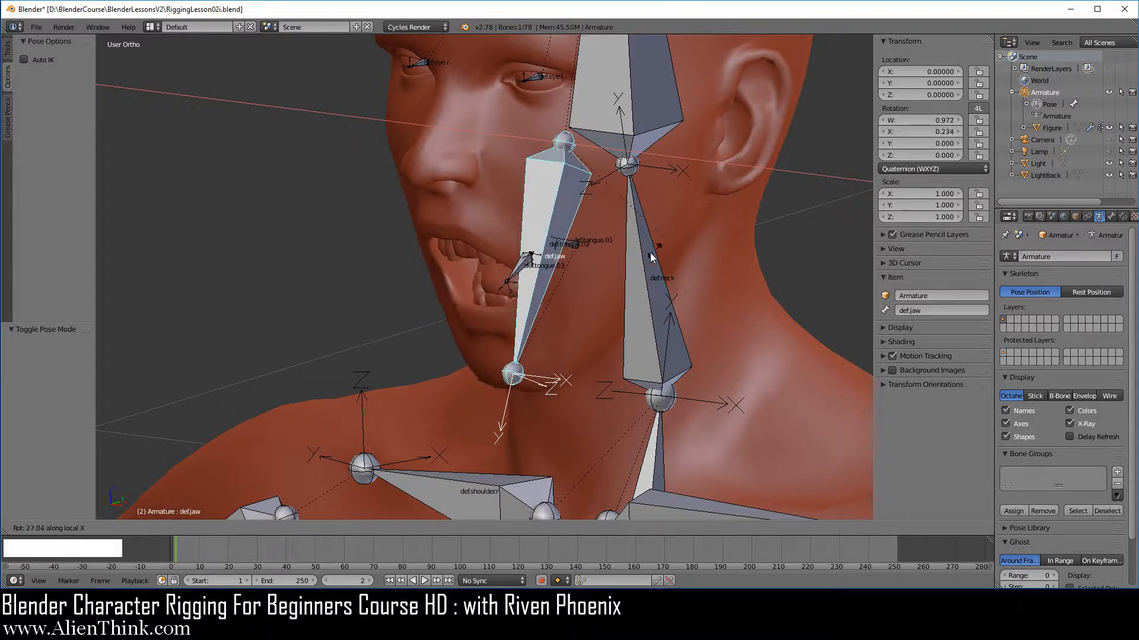
right_click(621, 261)
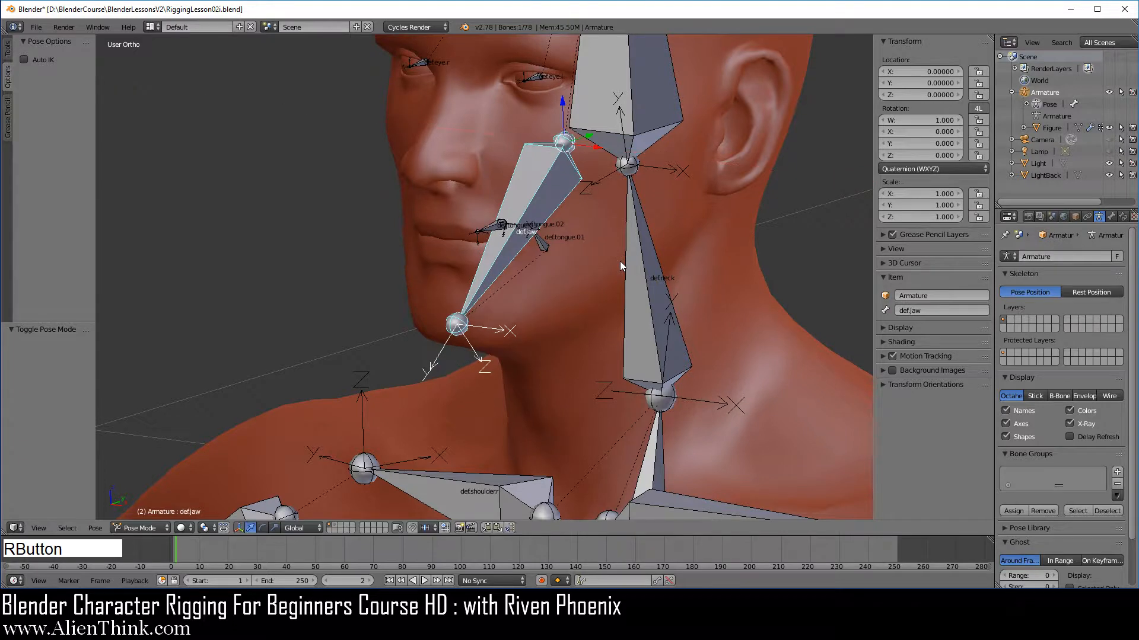
Save the blend file.
middle_click_drag(593, 272, 582, 353, "shift")
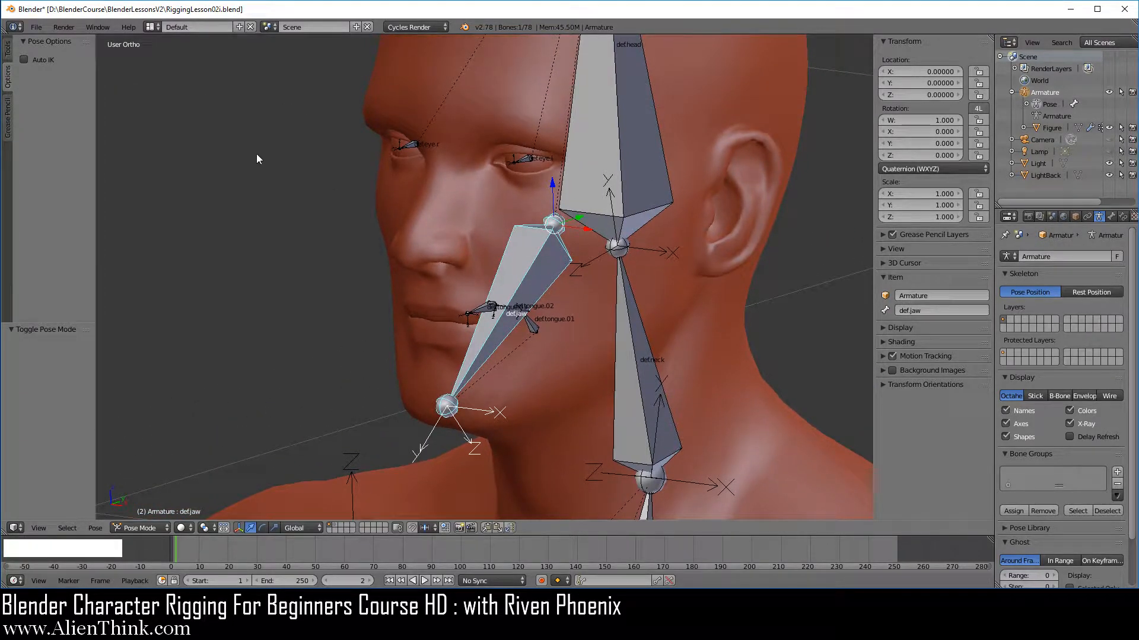
left_click(36, 27)
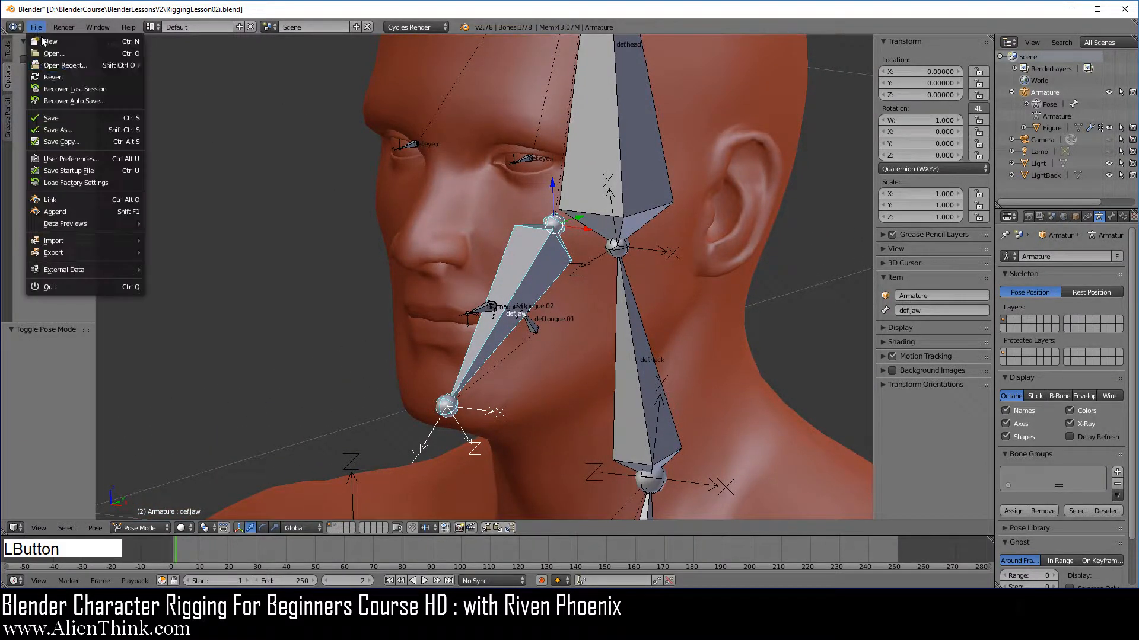
left_click(90, 116)
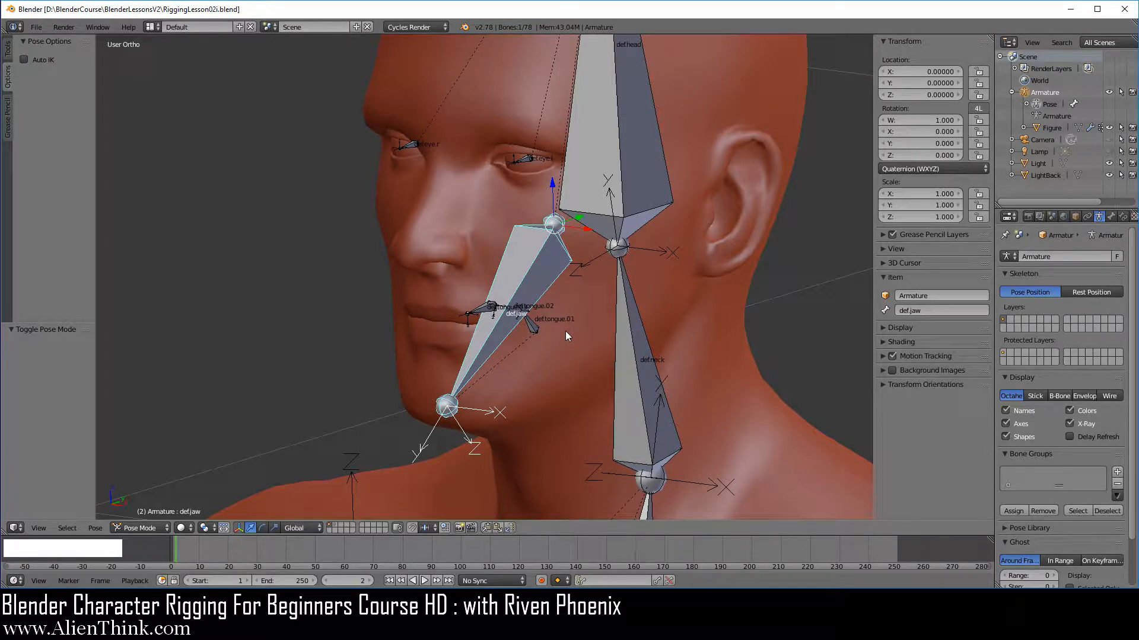
Check the jaw's movement from the side in wireframe by trial-rotating def.jaw and cancelling, returning to front view.
key("KP_3")
scroll(439, 328, "up", 2)
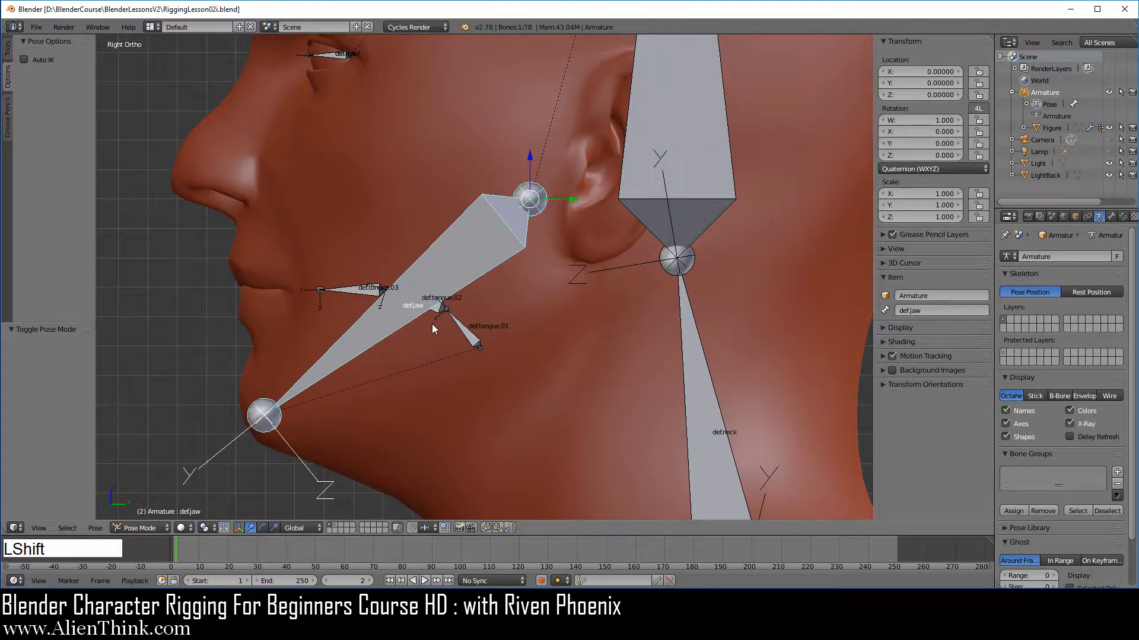
middle_click_drag(432, 324, 535, 248, "shift")
key("z")
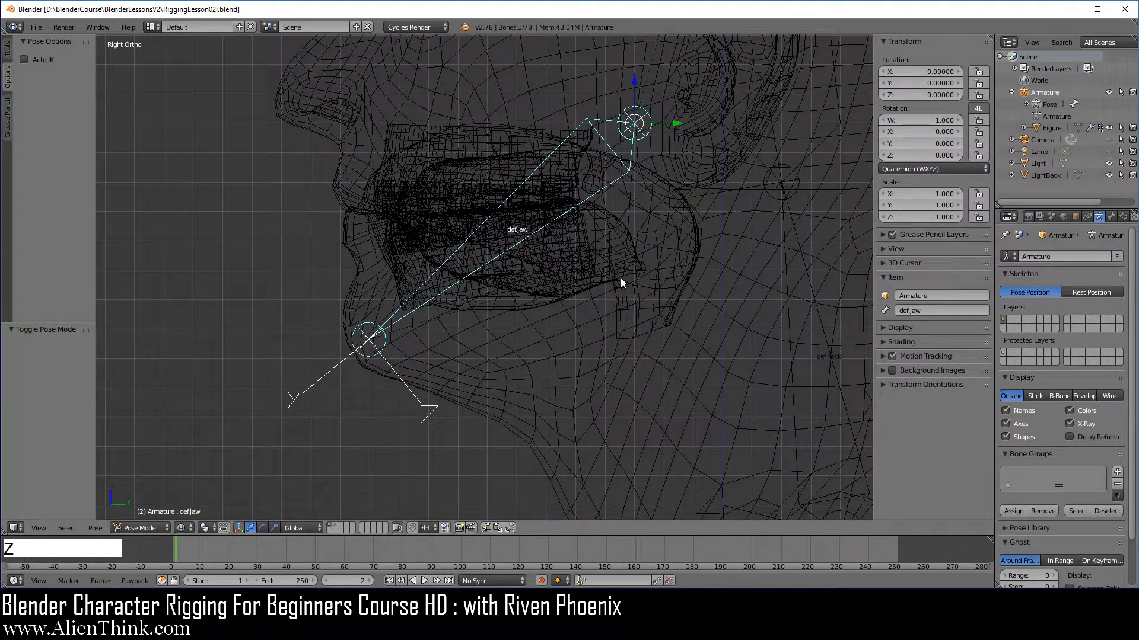
key("r")
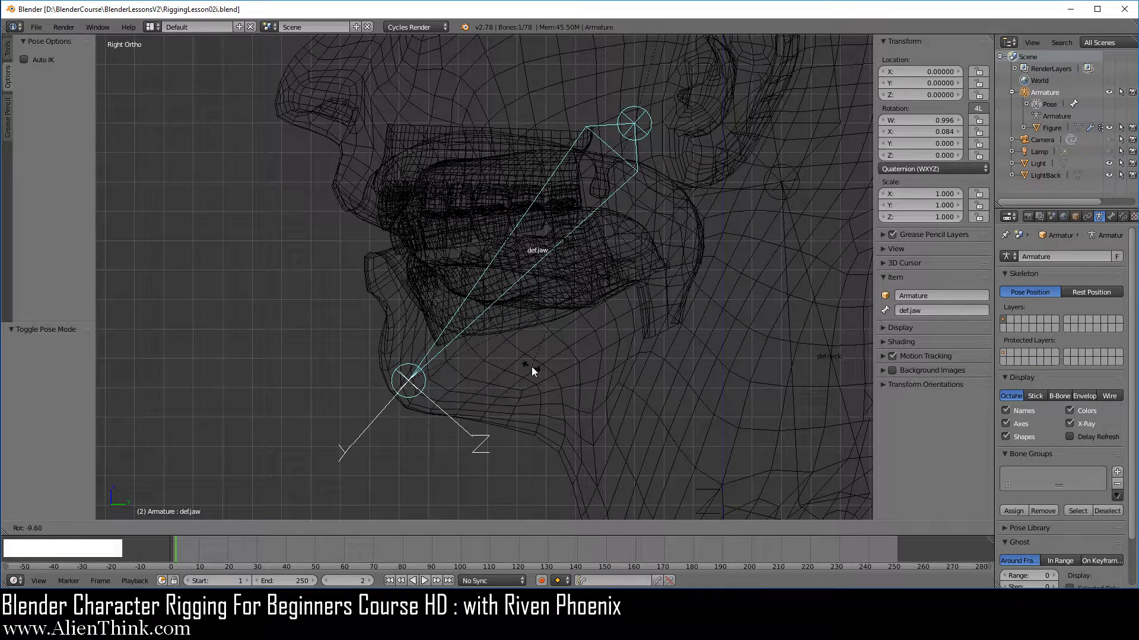
right_click(553, 377)
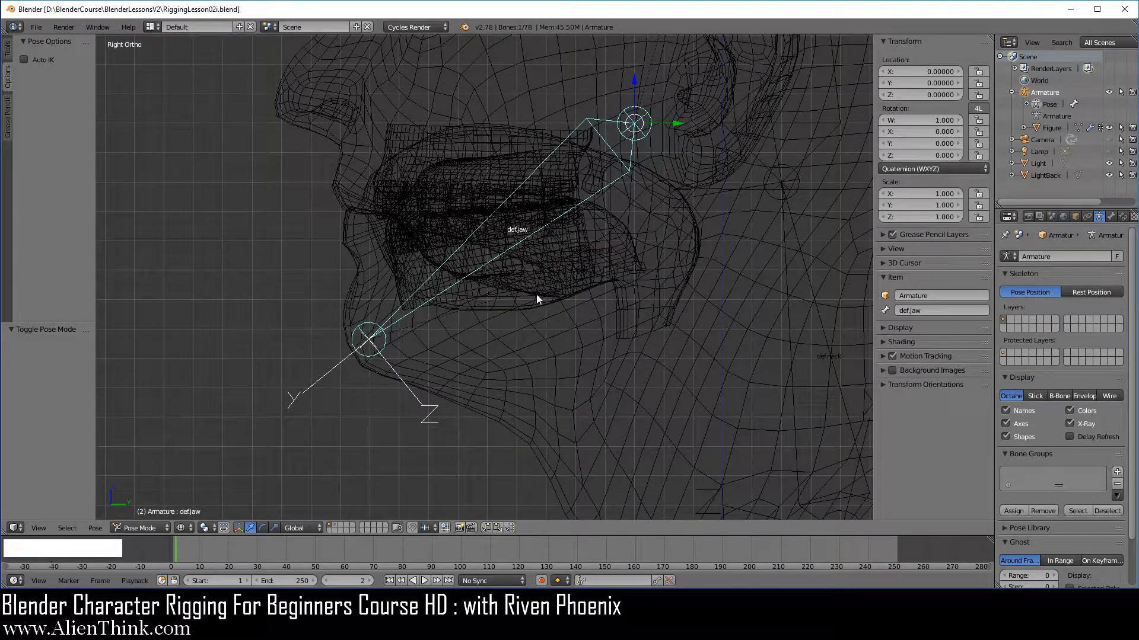
key("z")
key("KP_1")
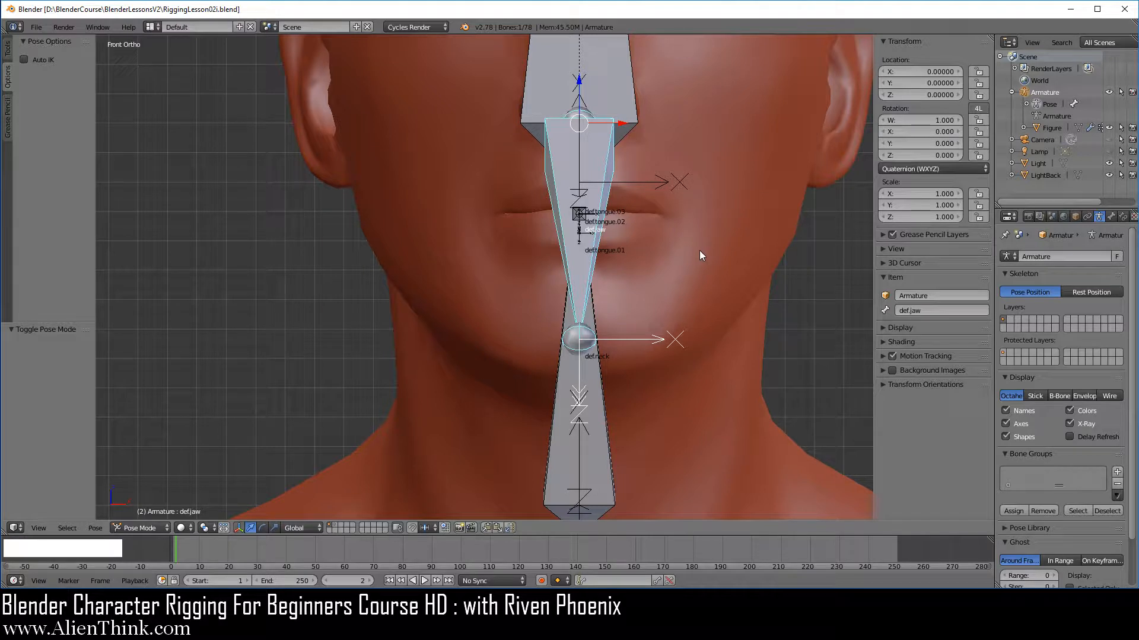
Set the armature's bone display back to Stick and select the figure in Weight Paint mode.
left_click(1047, 93)
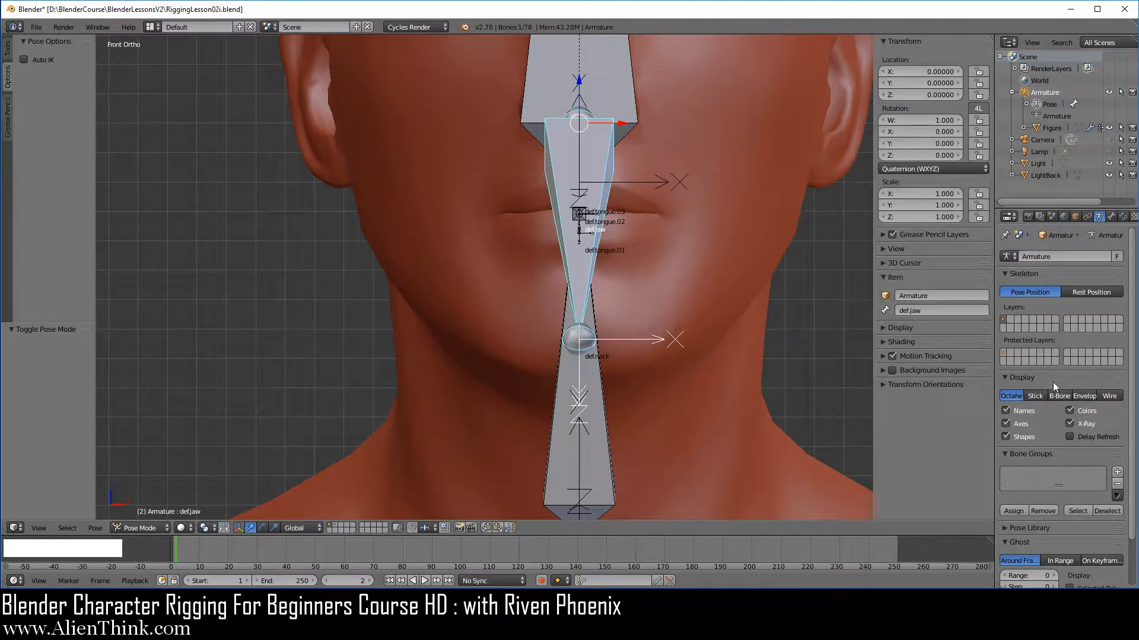
left_click(1036, 397)
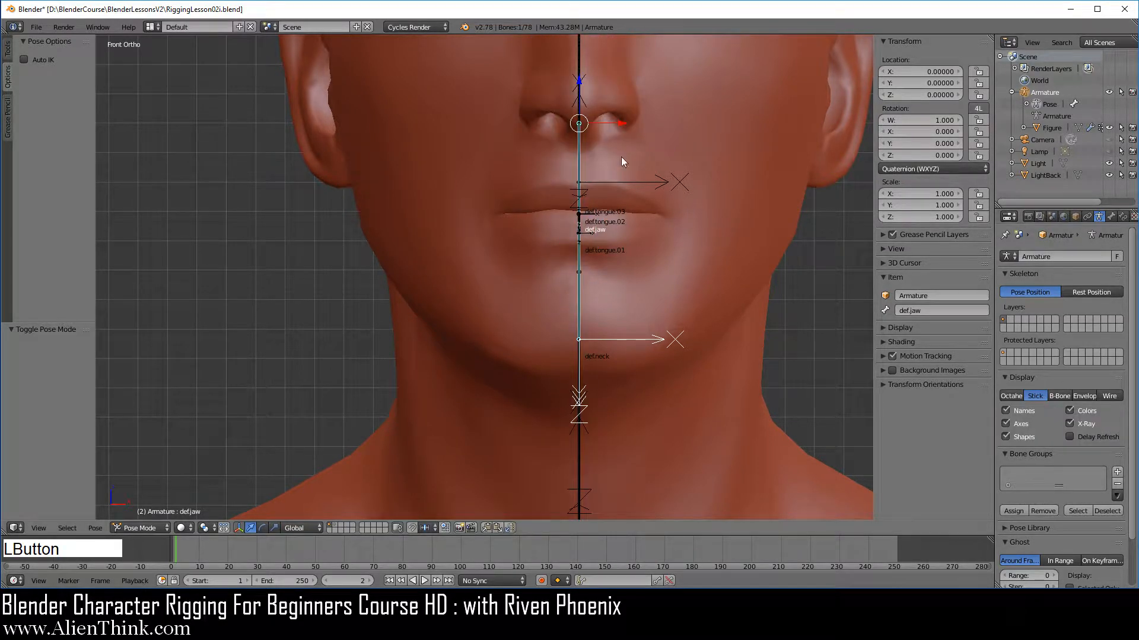
left_click(1051, 128)
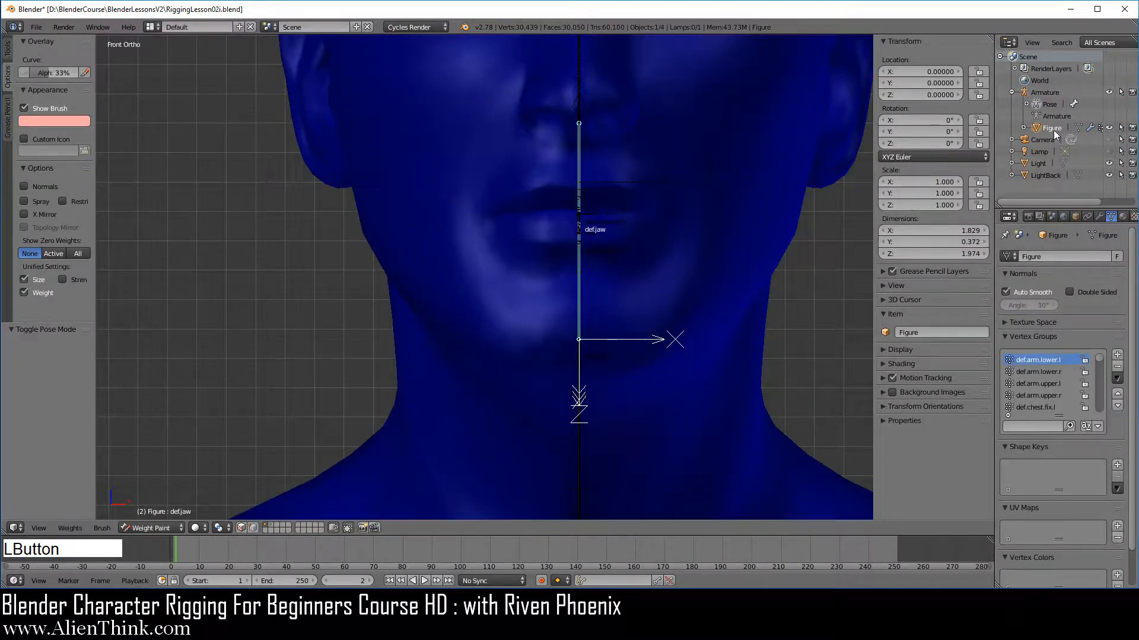
Switch the figure to Object Mode and turn off the Mirror modifier's display in the viewport.
left_click(169, 529)
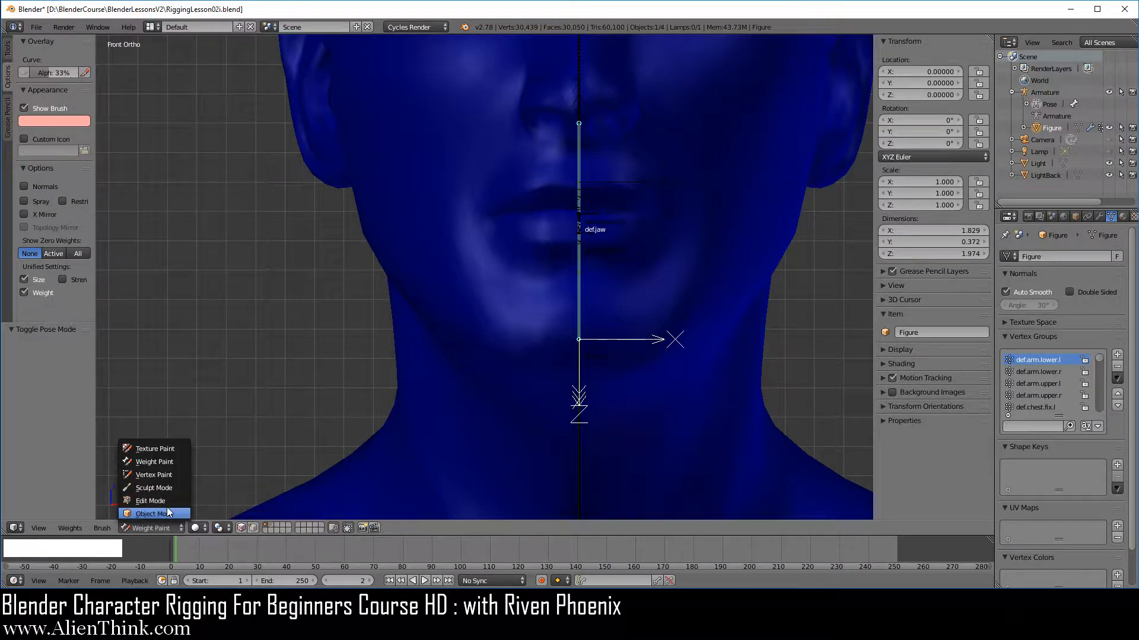
left_click(165, 508)
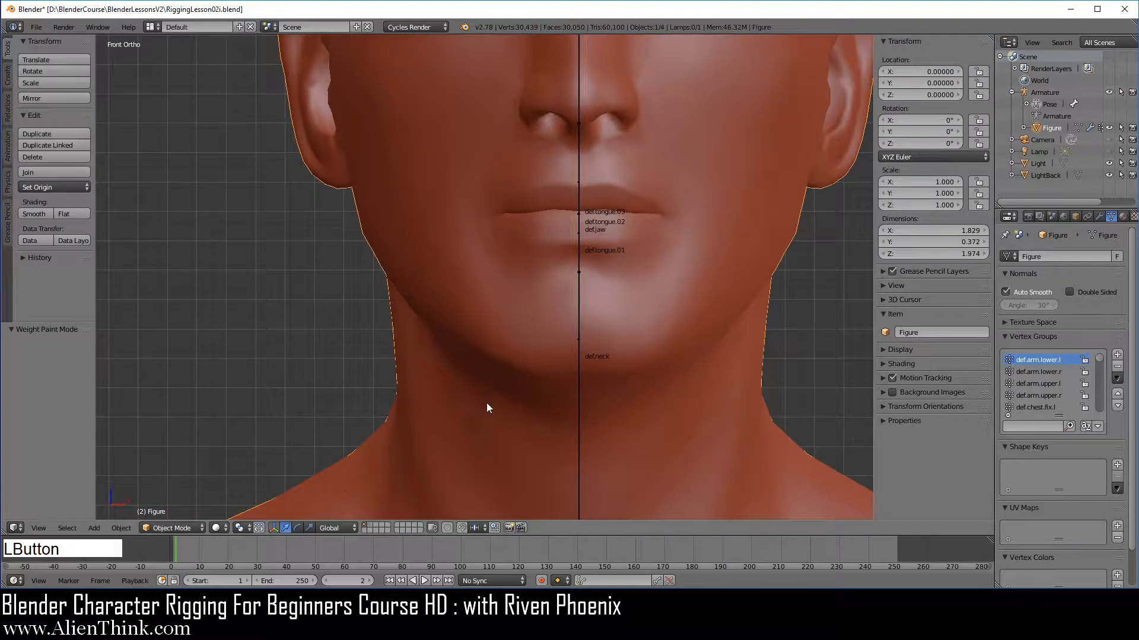
left_click(1100, 215)
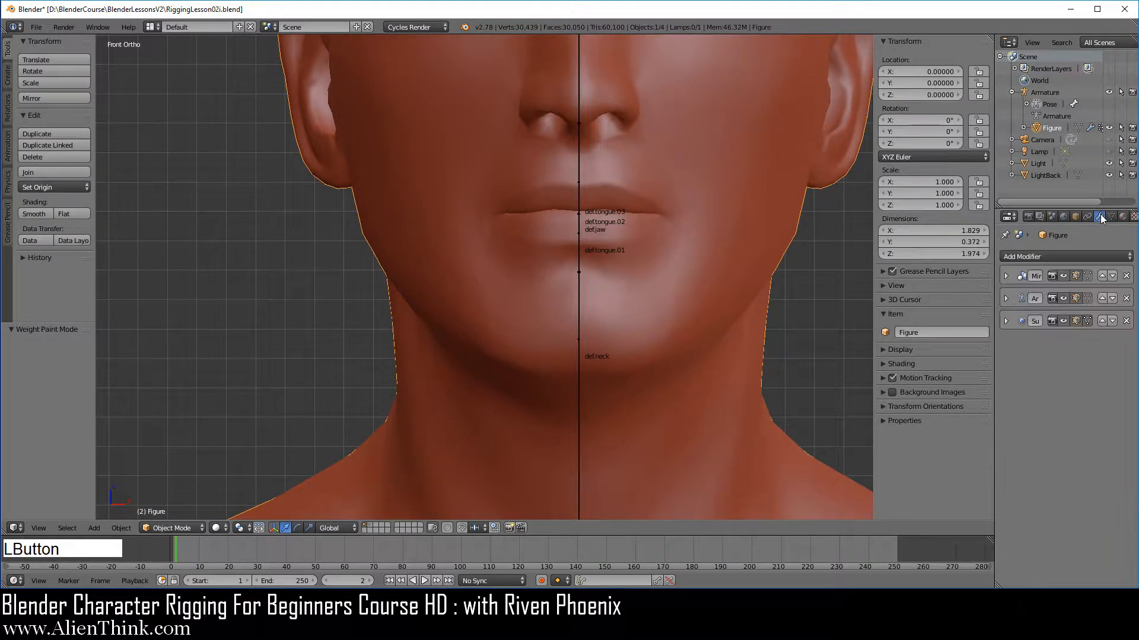
left_click(1063, 277)
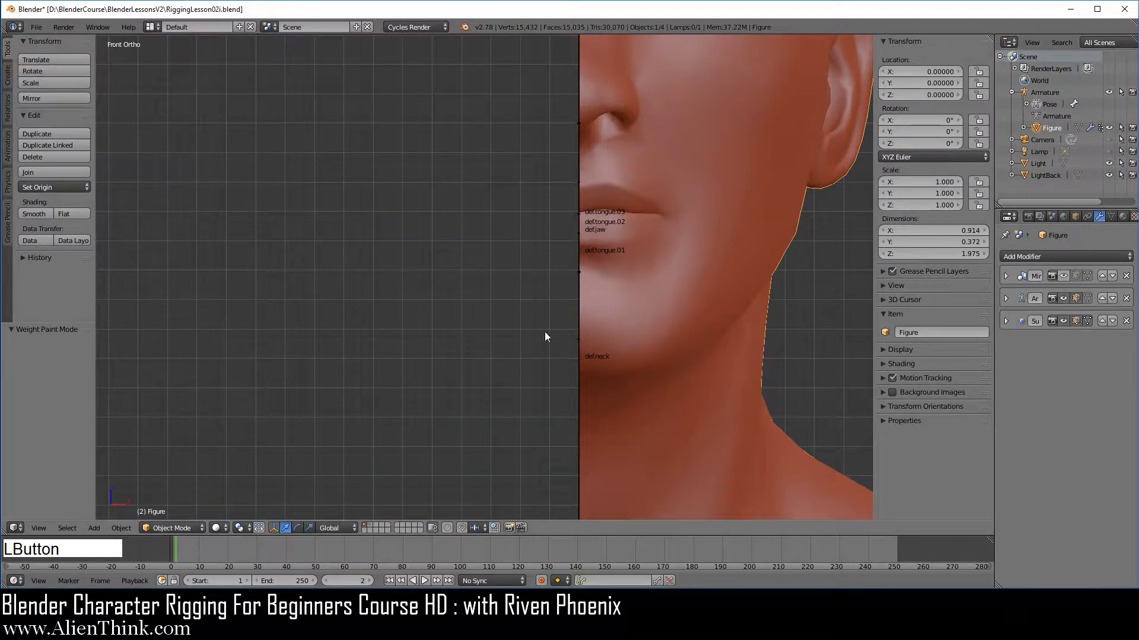
Enter Edit Mode on the figure, viewing the mouth interior from the side with nothing selected.
middle_click_drag(627, 241, 590, 323)
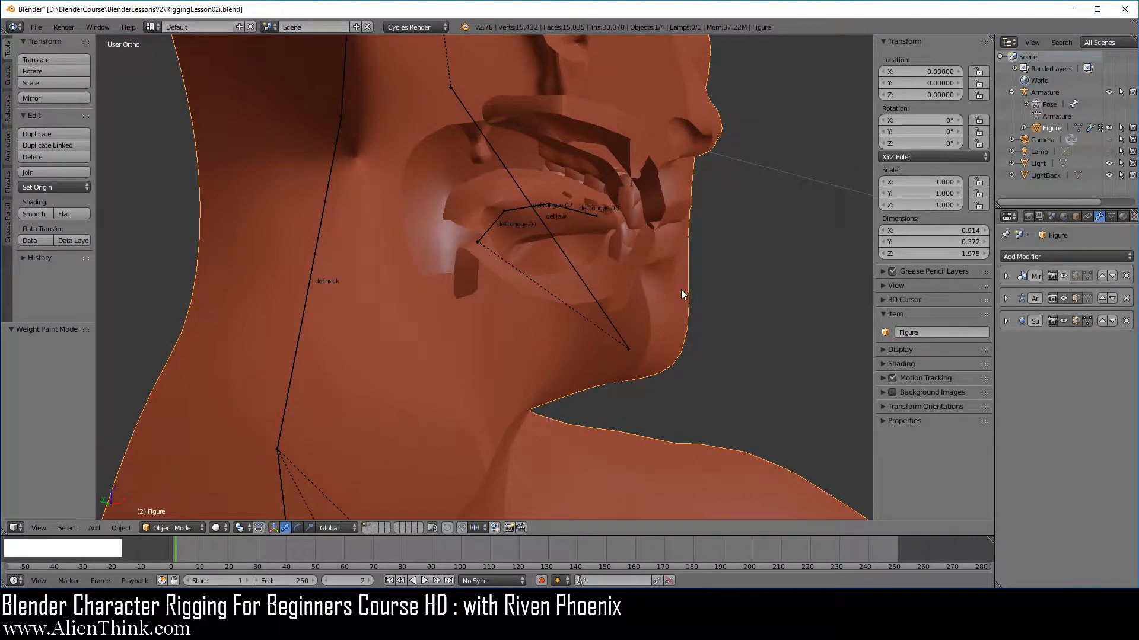
left_click(179, 526)
left_click(180, 509)
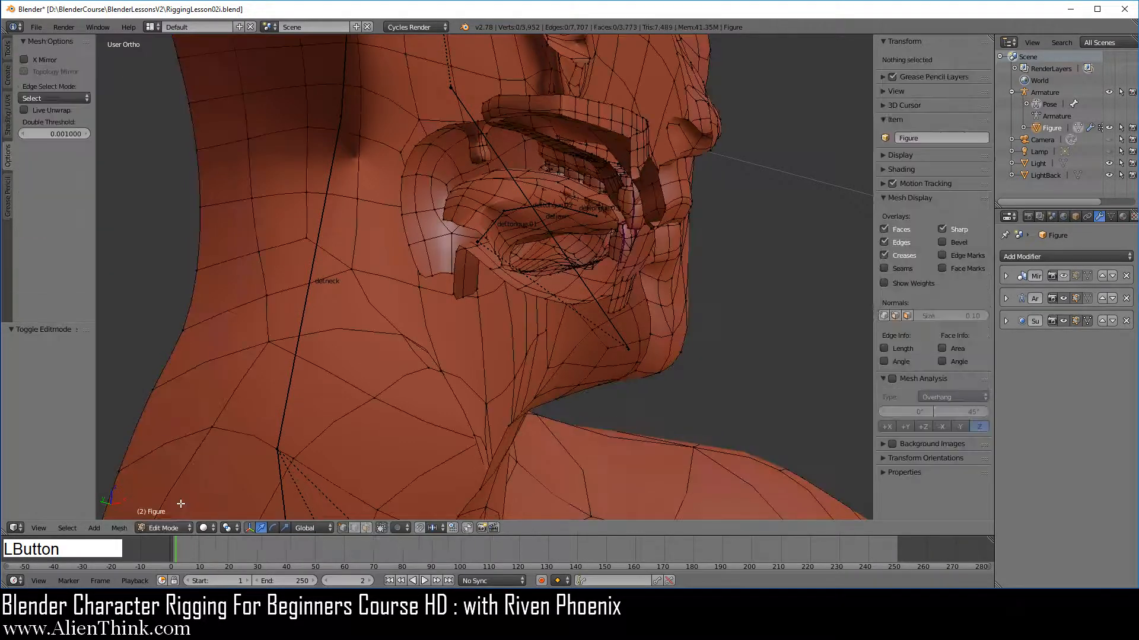
key("a")
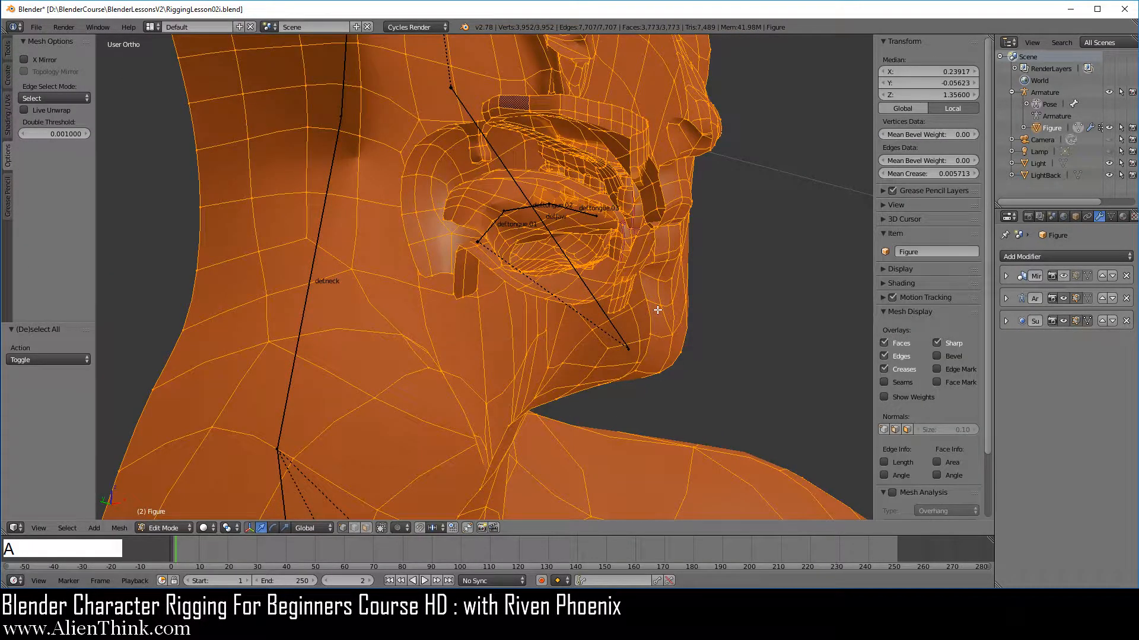
key("a")
scroll(657, 309, "up", 4)
middle_click_drag(648, 185, 558, 256, "shift")
scroll(558, 256, "down", 2)
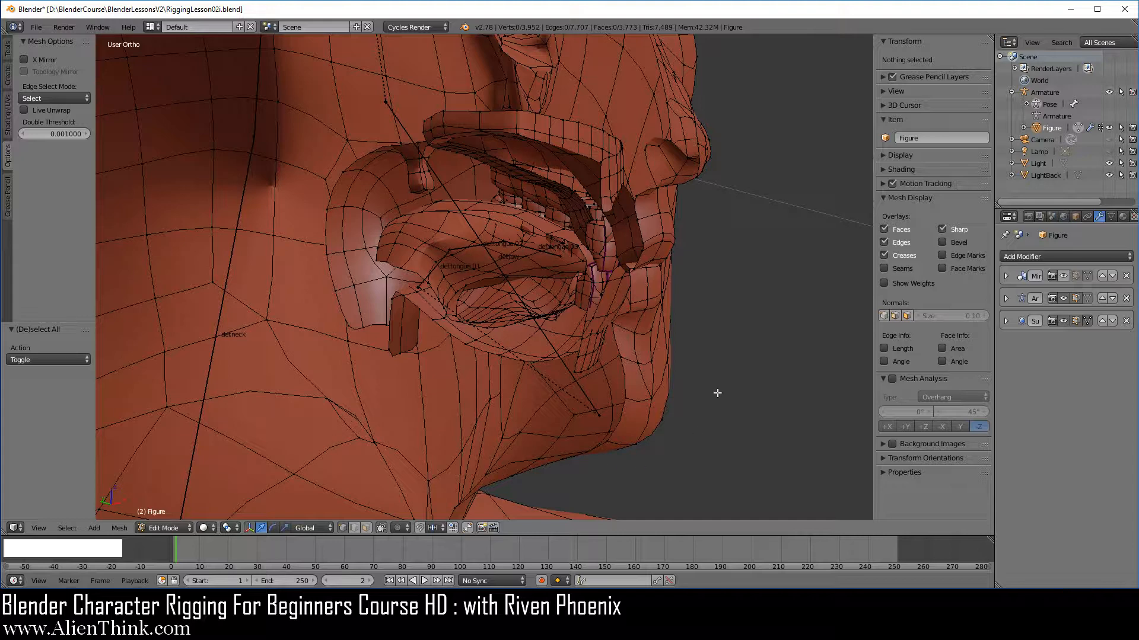
Select the linked head skin mesh and hide it to expose the mouth parts.
right_click(651, 402)
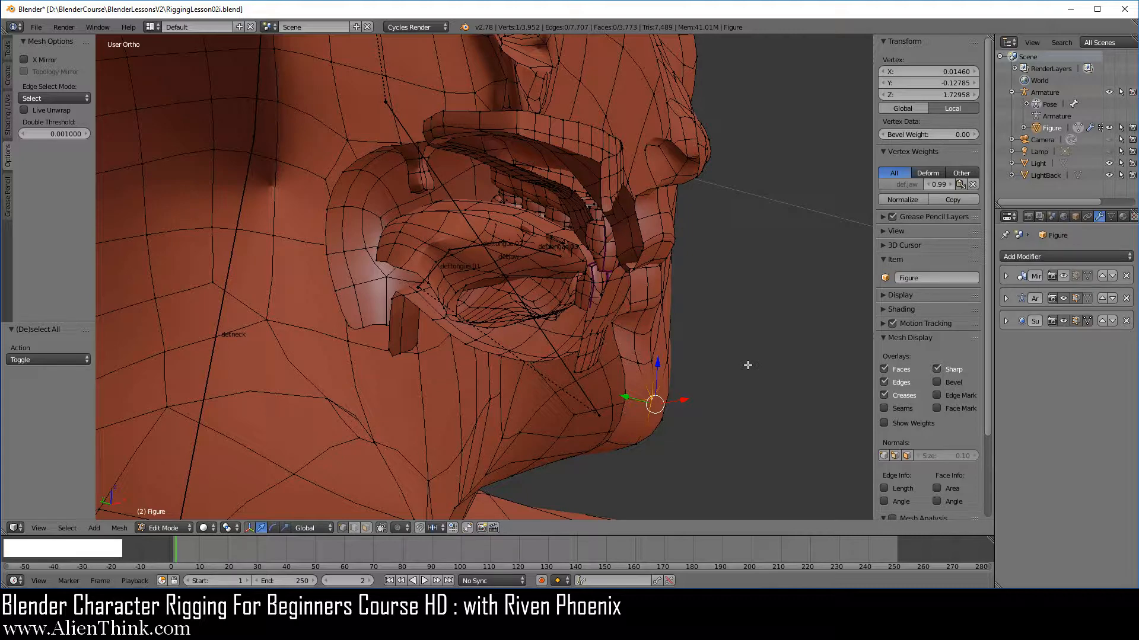
key("ctrl+l")
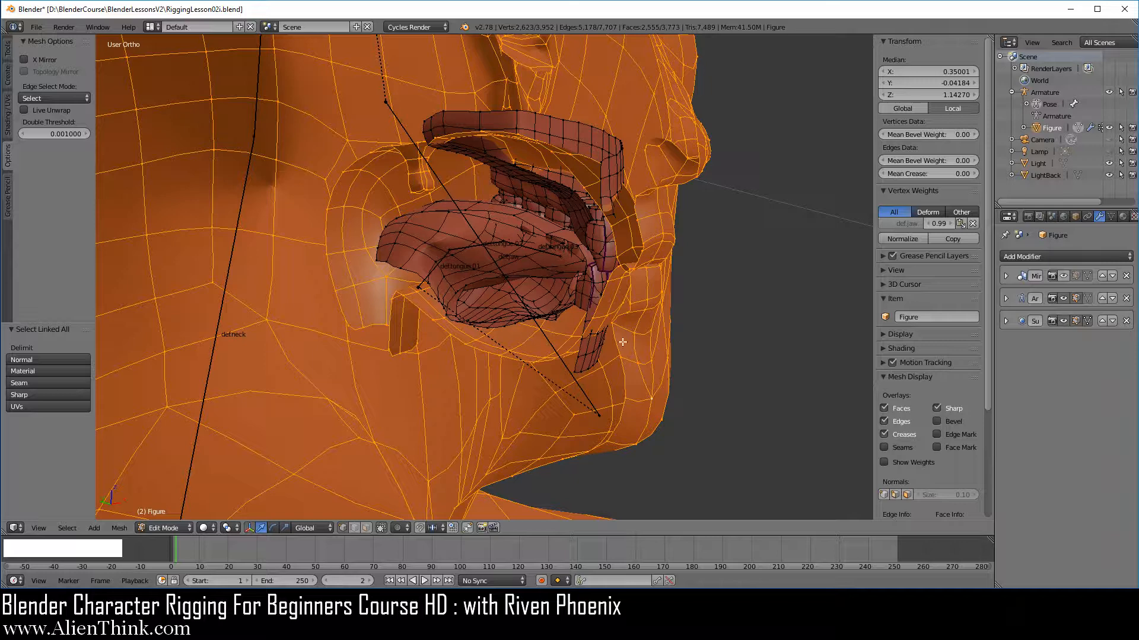
key("h")
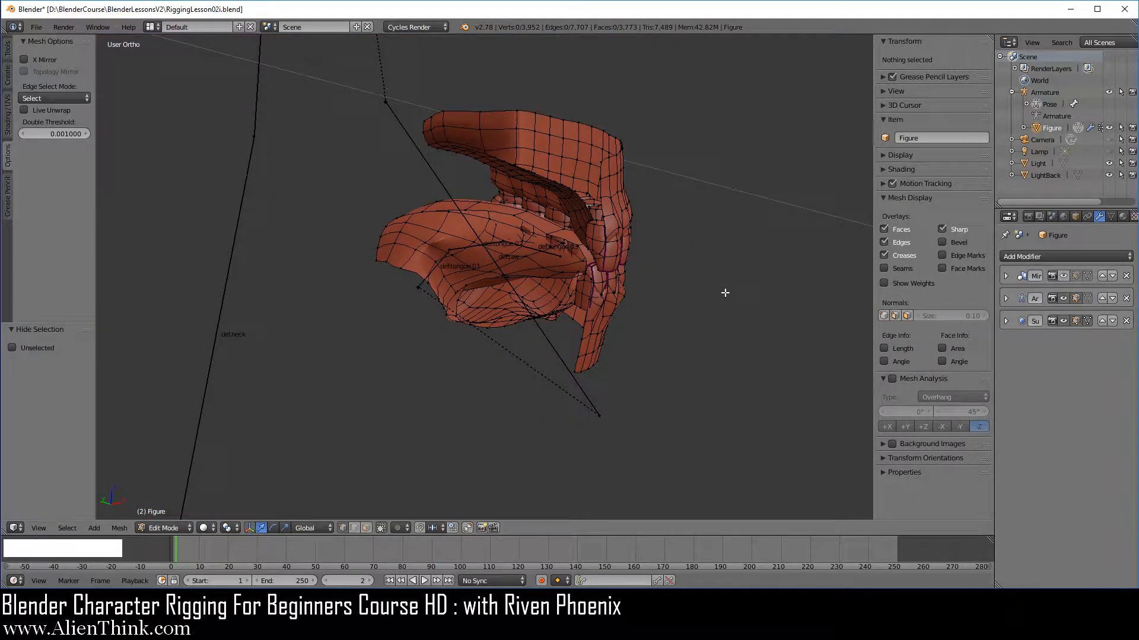
key("alt")
key("alt+h")
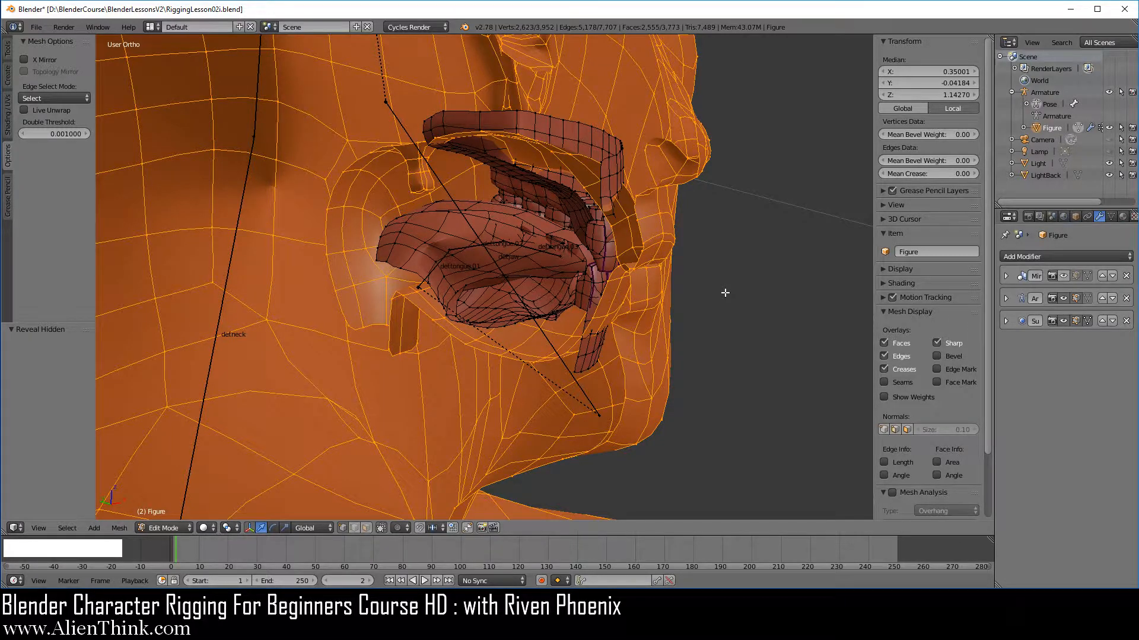
key("h")
Select the linked upper gum mesh and remove it from all vertex groups.
middle_click_drag(616, 262, 616, 275, "shift")
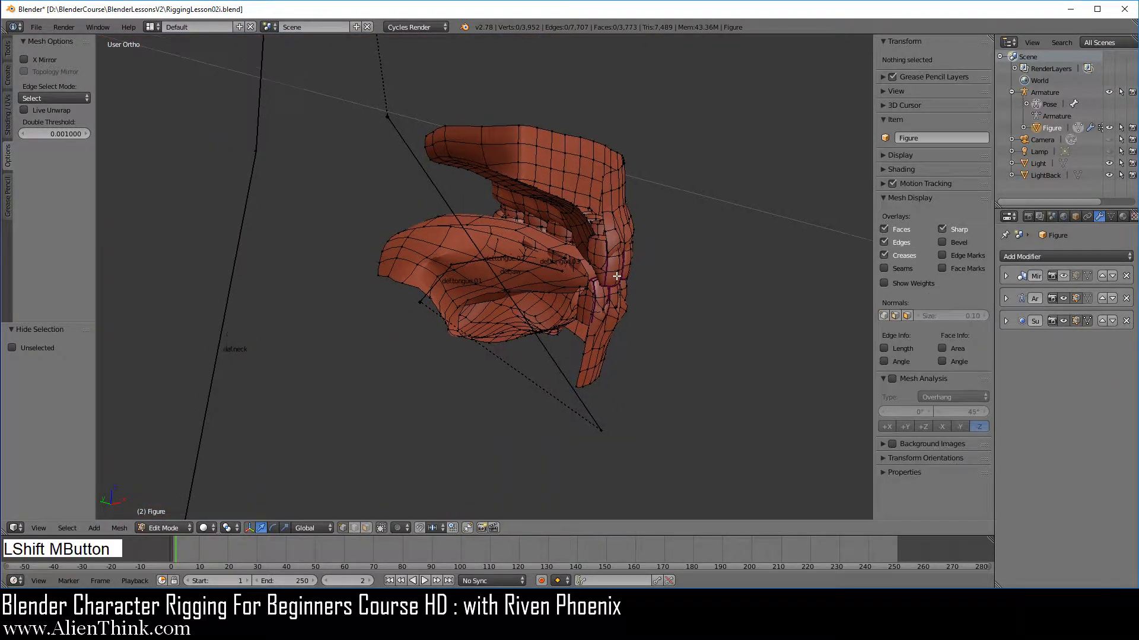
middle_click_drag(701, 255, 593, 291)
middle_click_drag(711, 237, 491, 281)
scroll(742, 283, "up", 4)
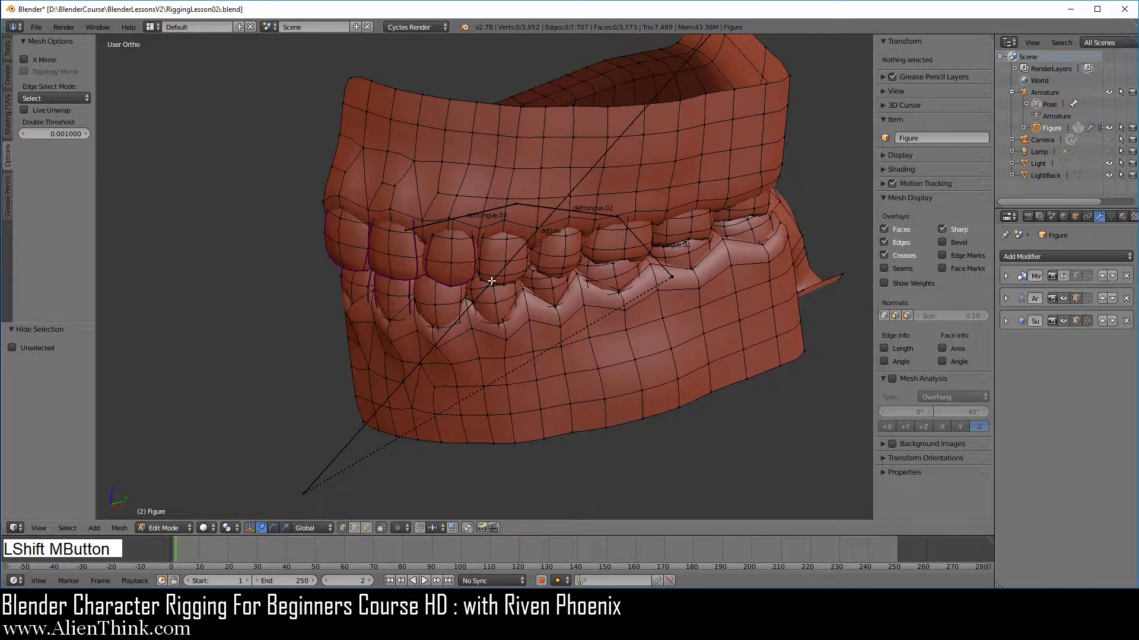
middle_click_drag(472, 354, 468, 302)
middle_click_drag(494, 225, 472, 332, "shift")
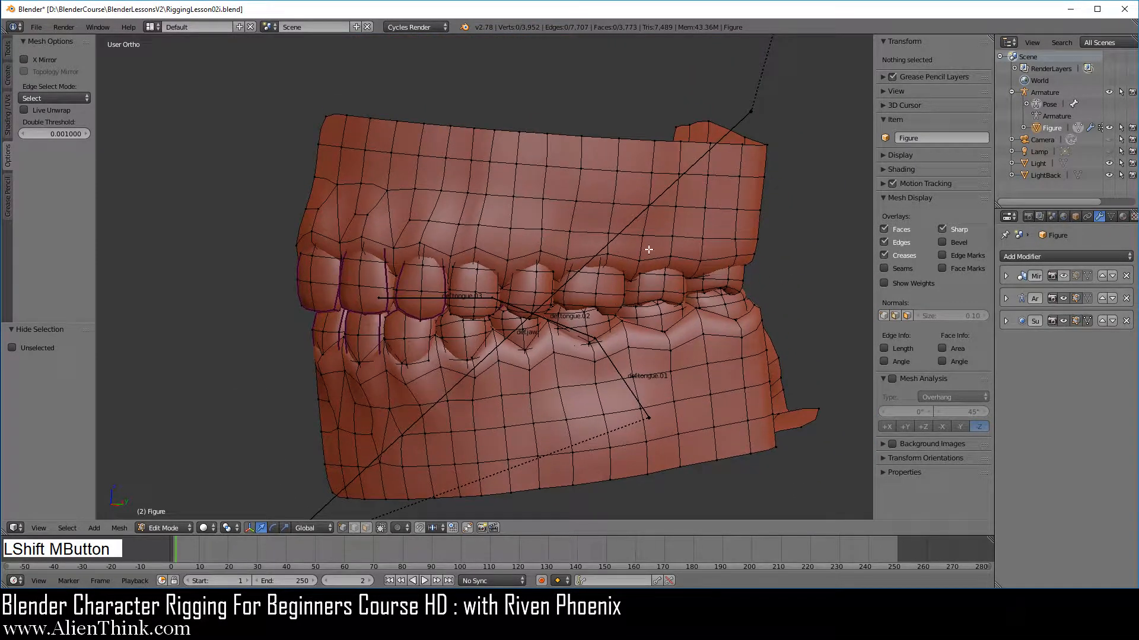
right_click(546, 166)
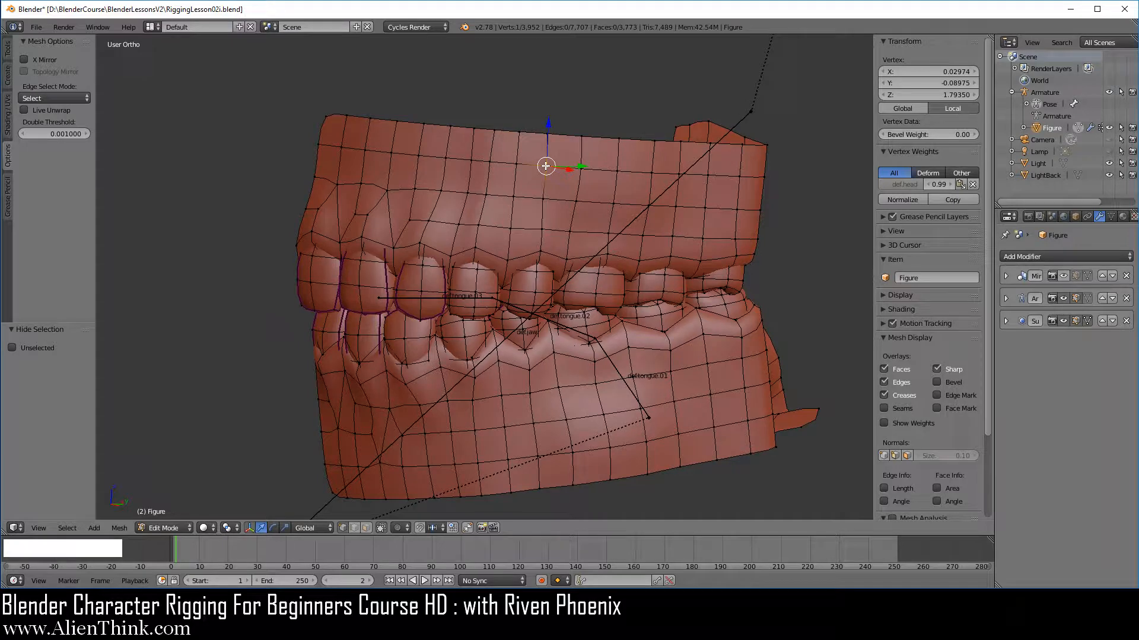
key("ctrl+l")
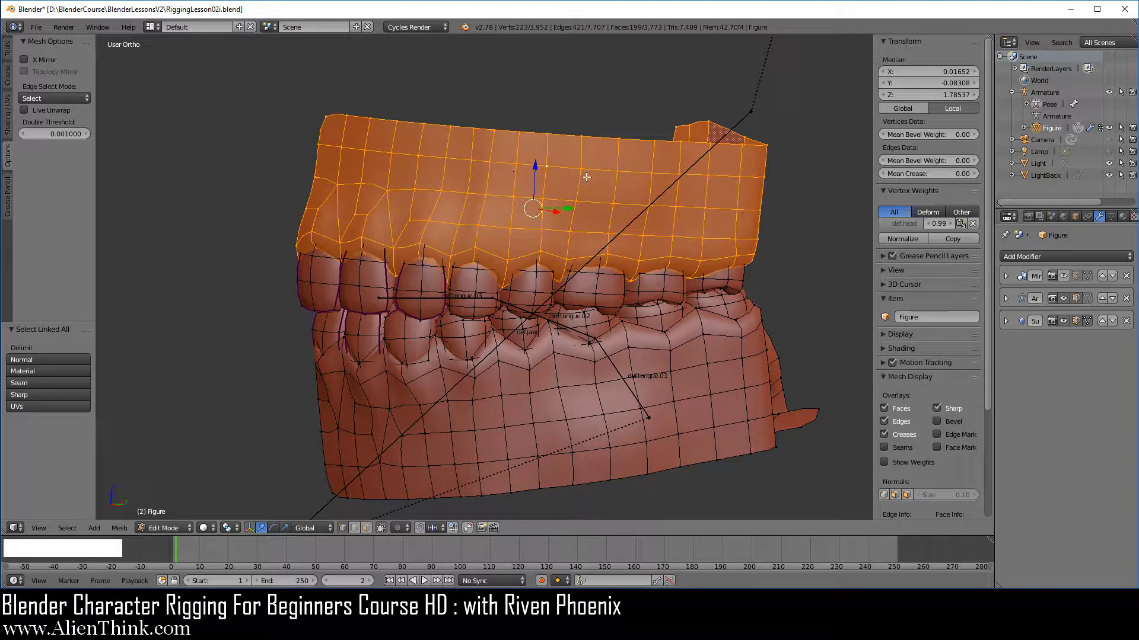
left_click(1111, 217)
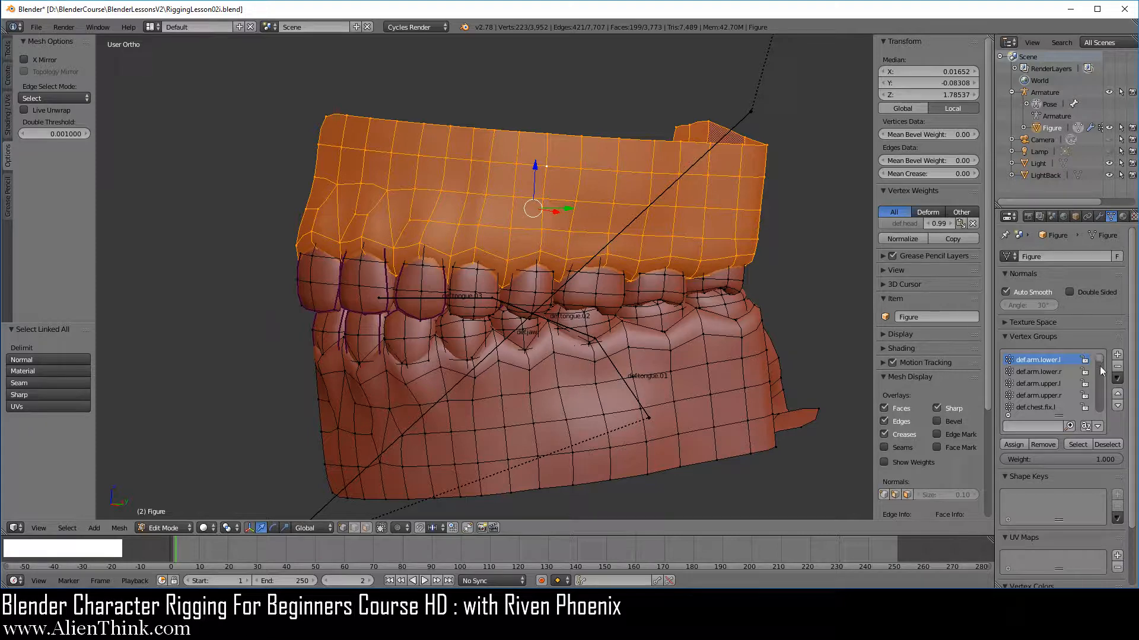
left_click(1117, 378)
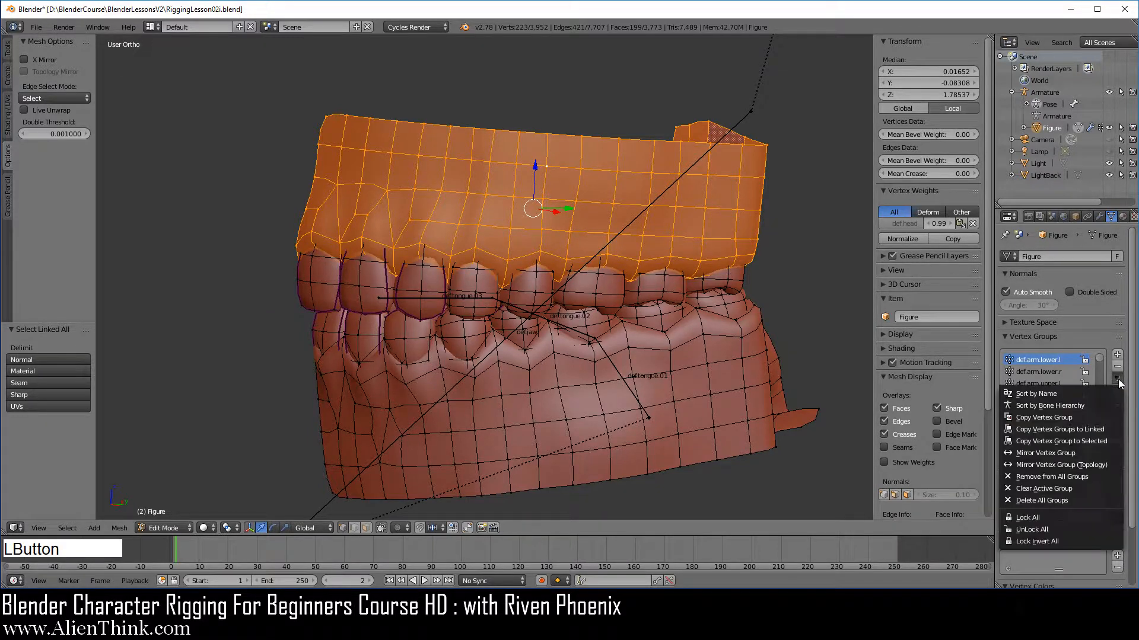
left_click(1091, 477)
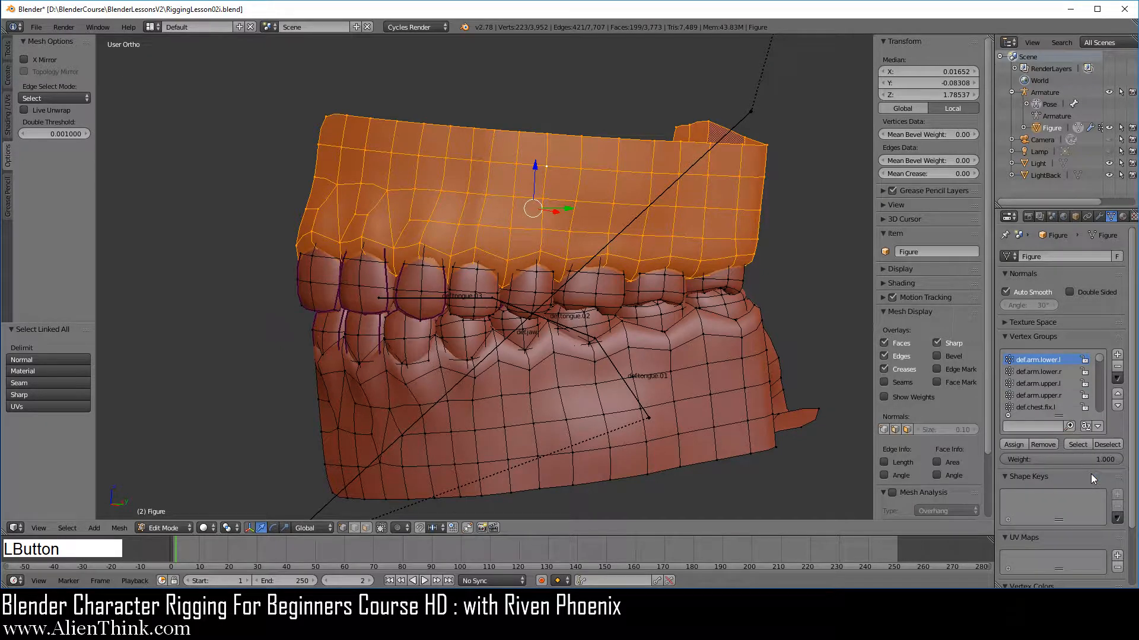
Assign the upper gums to the def.head vertex group at weight 1.000, then hide them.
left_click(1032, 427)
type("def.hea")
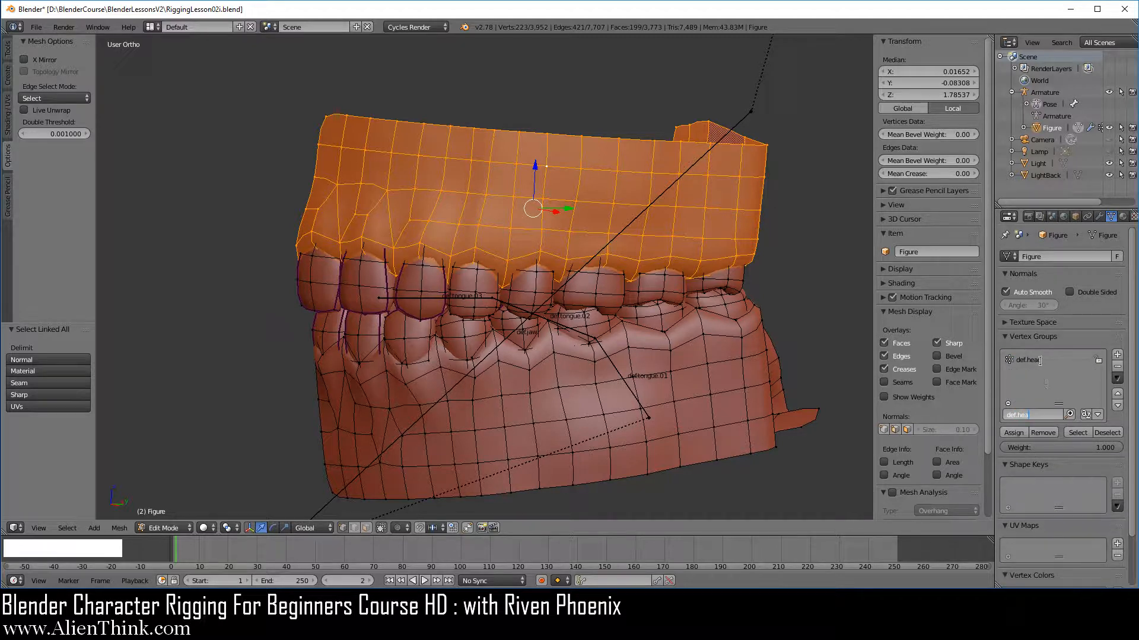
left_click(1039, 362)
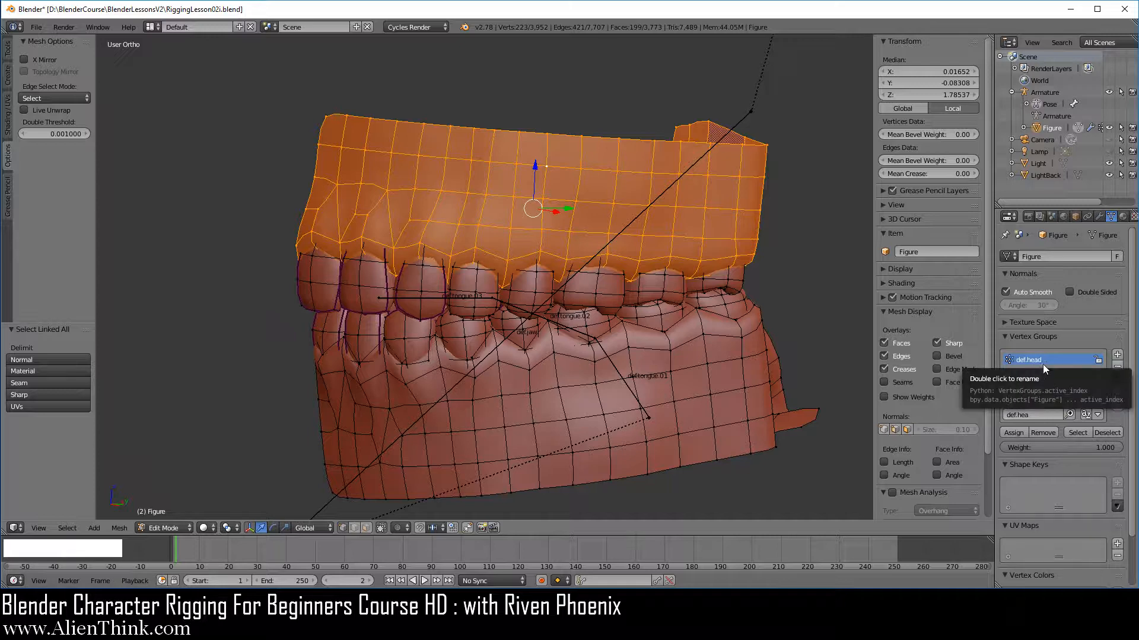
left_click(1014, 433)
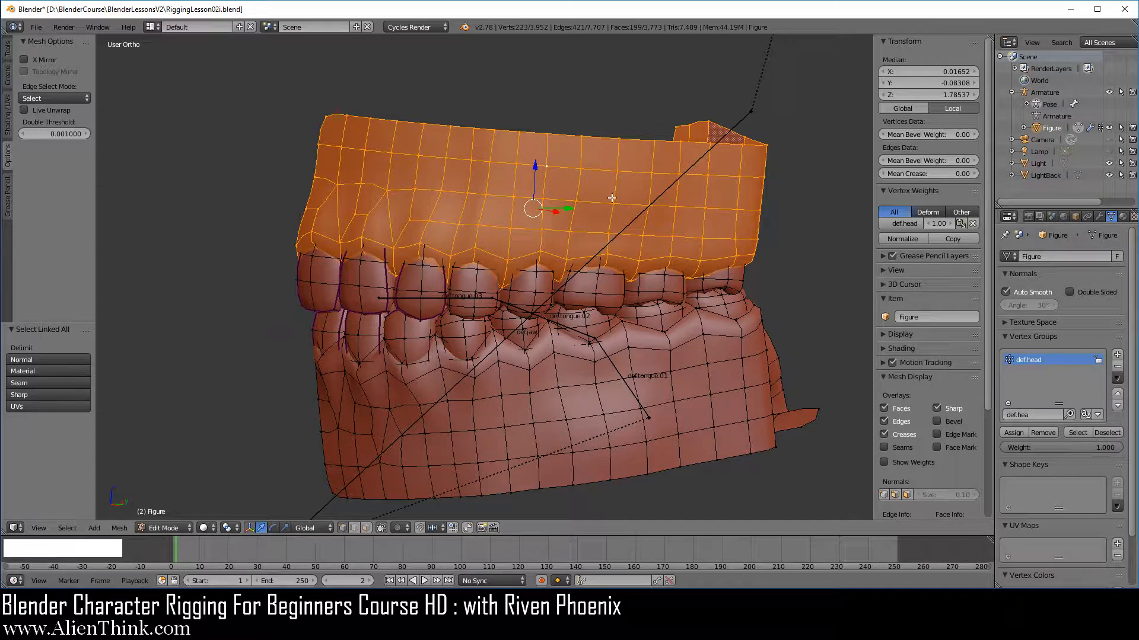
key("h")
Select all the upper teeth as linked meshes and remove them from all vertex groups.
middle_click_drag(533, 200, 489, 230)
scroll(490, 275, "up", 3)
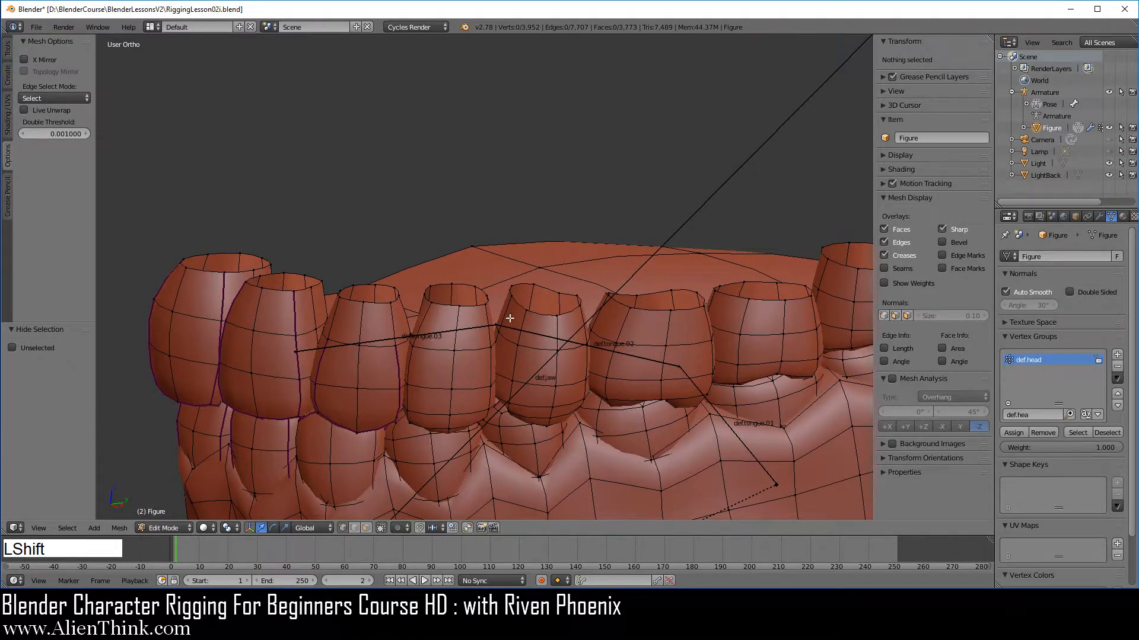
middle_click_drag(508, 318, 476, 223, "shift")
scroll(476, 224, "down", 2)
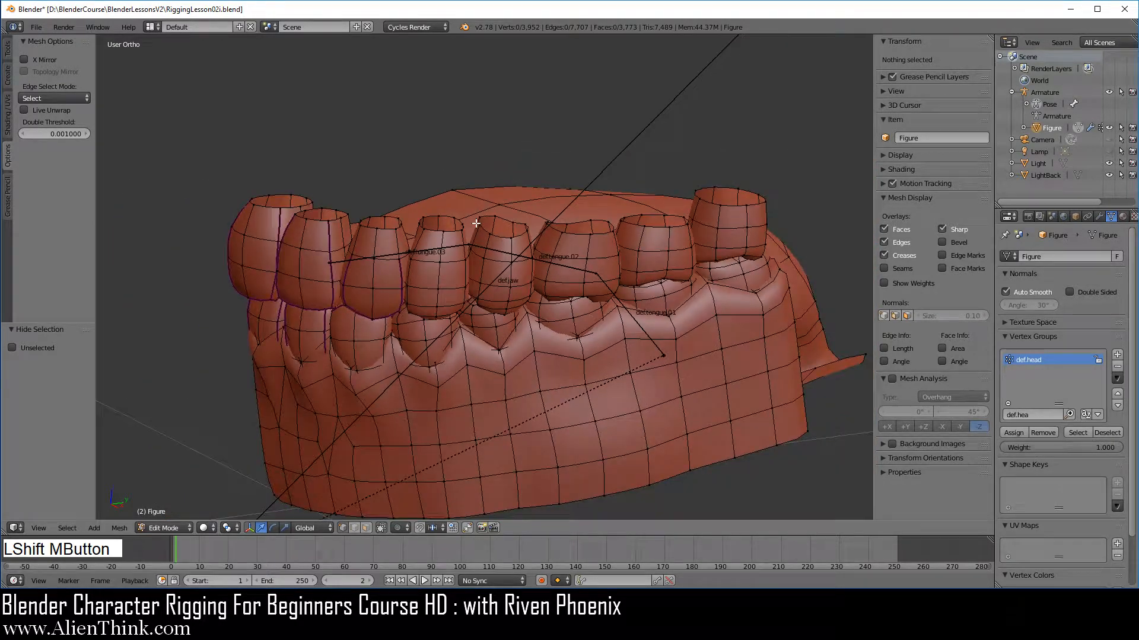
right_click(243, 233)
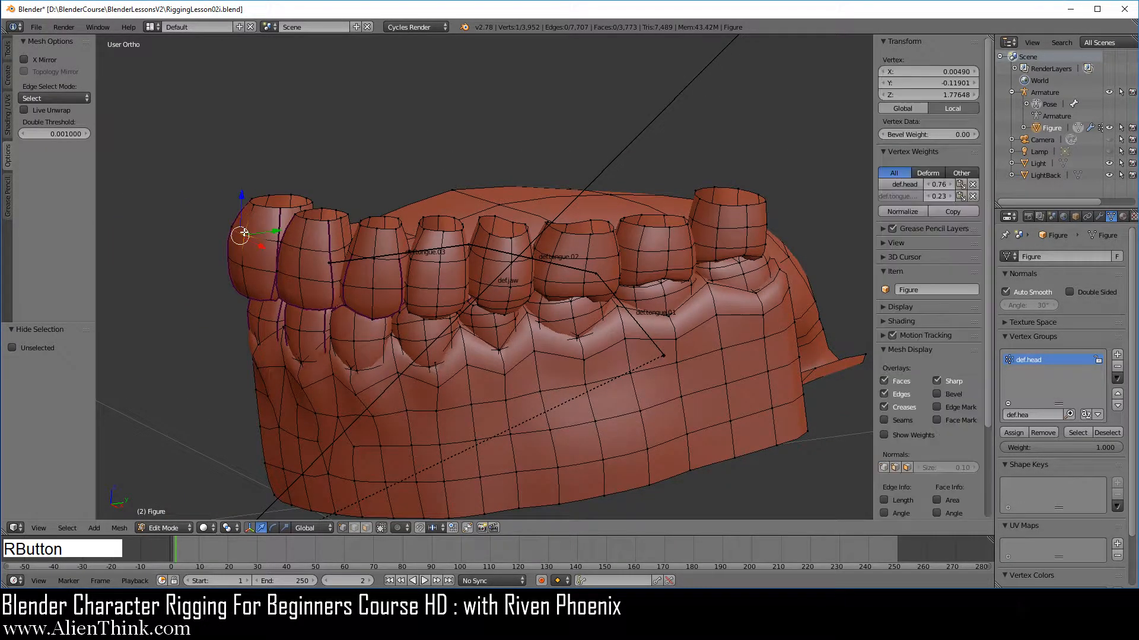
right_click(300, 249, "shift")
right_click(373, 261, "shift")
right_click(440, 262, "shift")
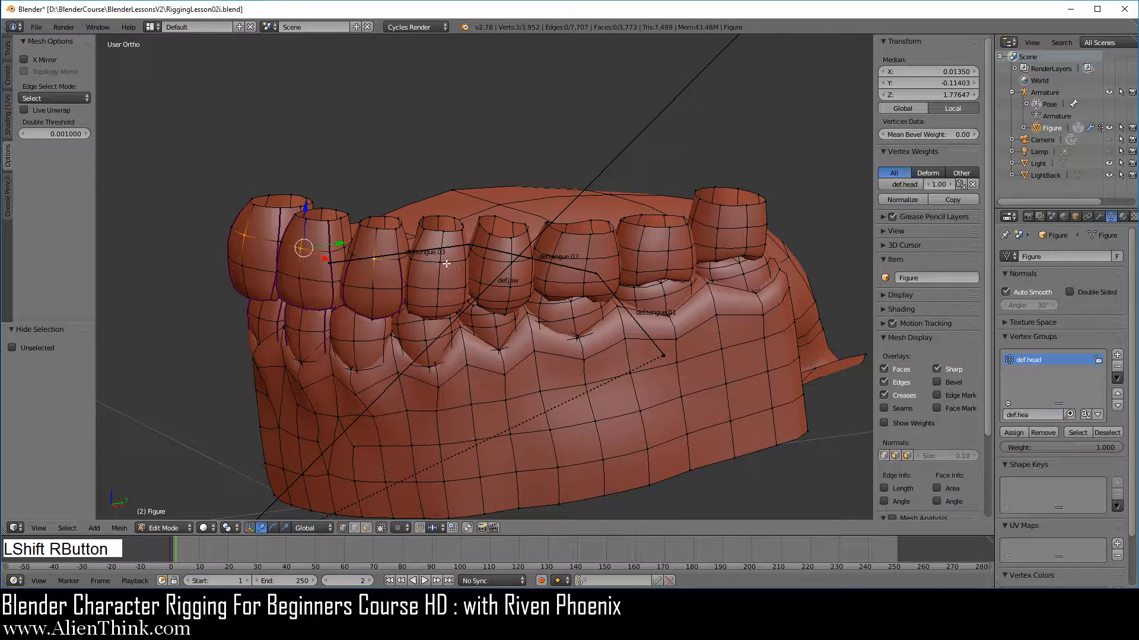
right_click(512, 263, "shift")
right_click(587, 258, "shift")
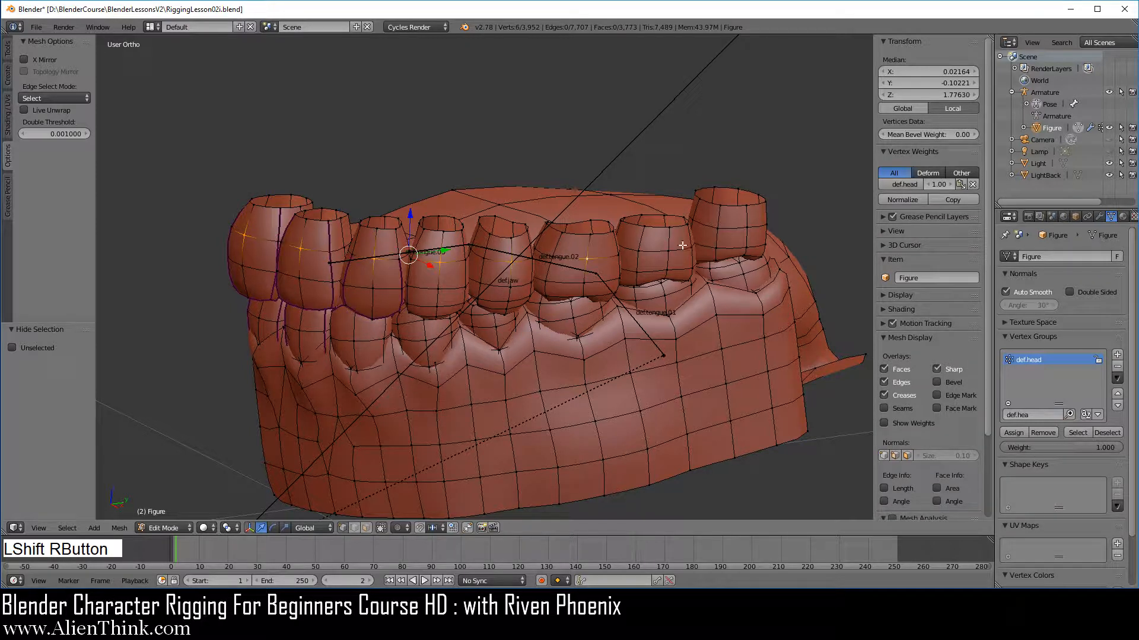
right_click(669, 250, "shift")
right_click(748, 229, "shift")
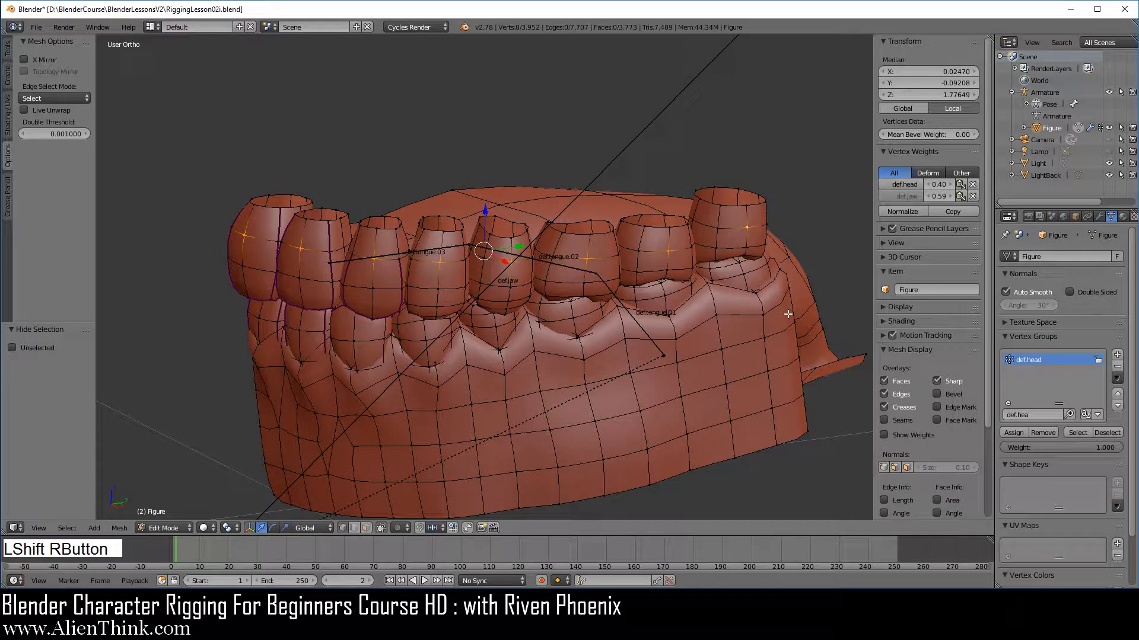
key("ctrl+l")
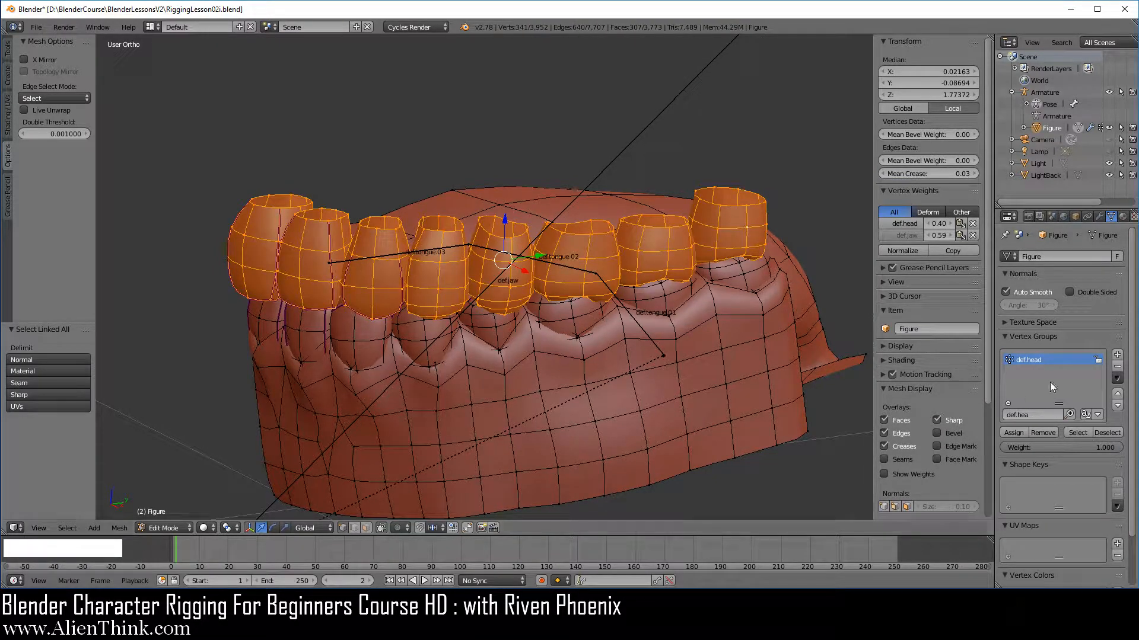
left_click(1117, 379)
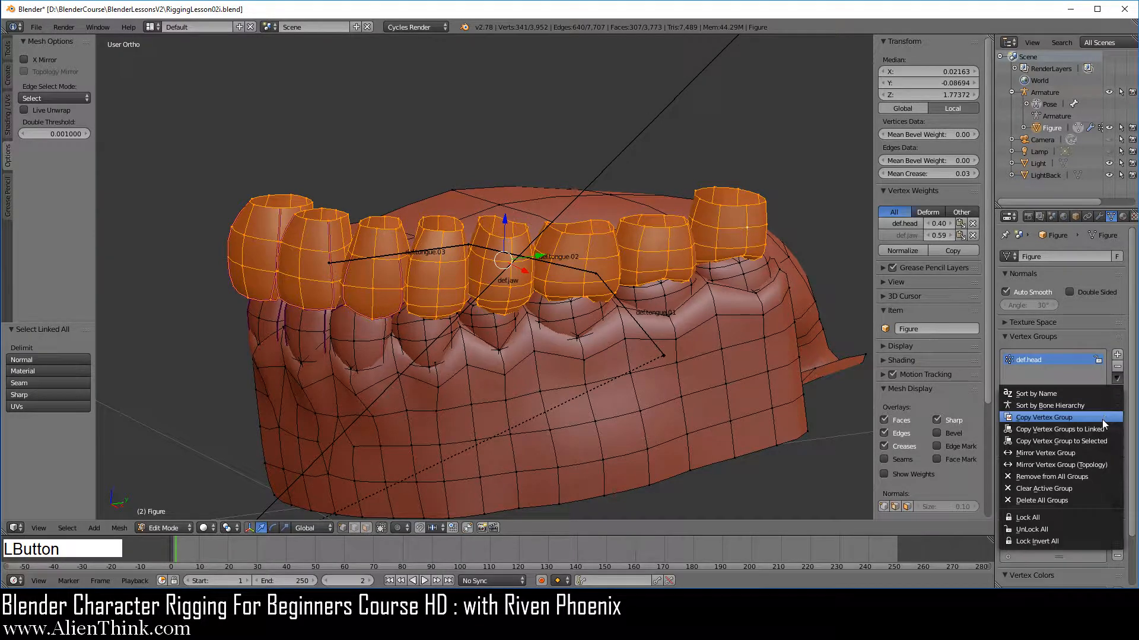
left_click(1086, 475)
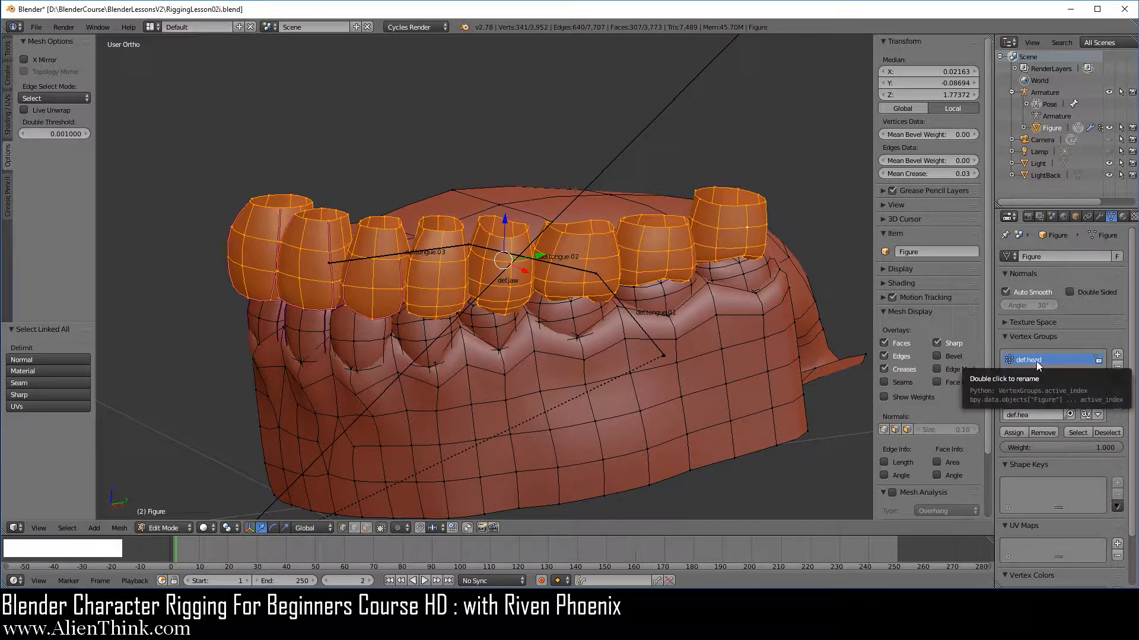
Assign the upper teeth to the def.head vertex group and hide them.
left_click(1013, 432)
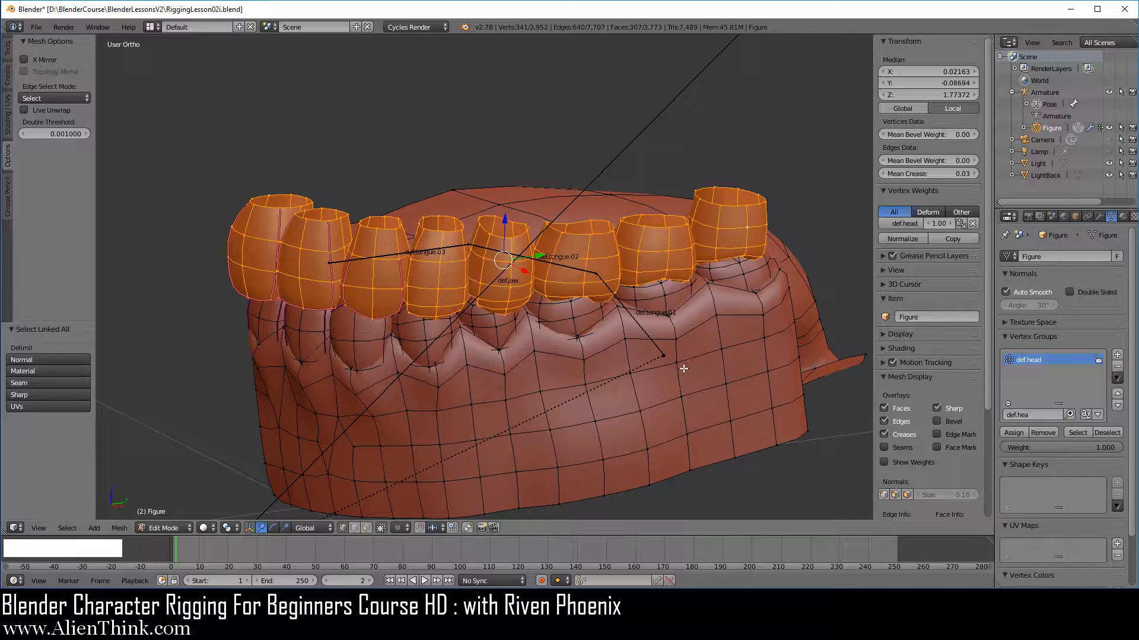
key("h")
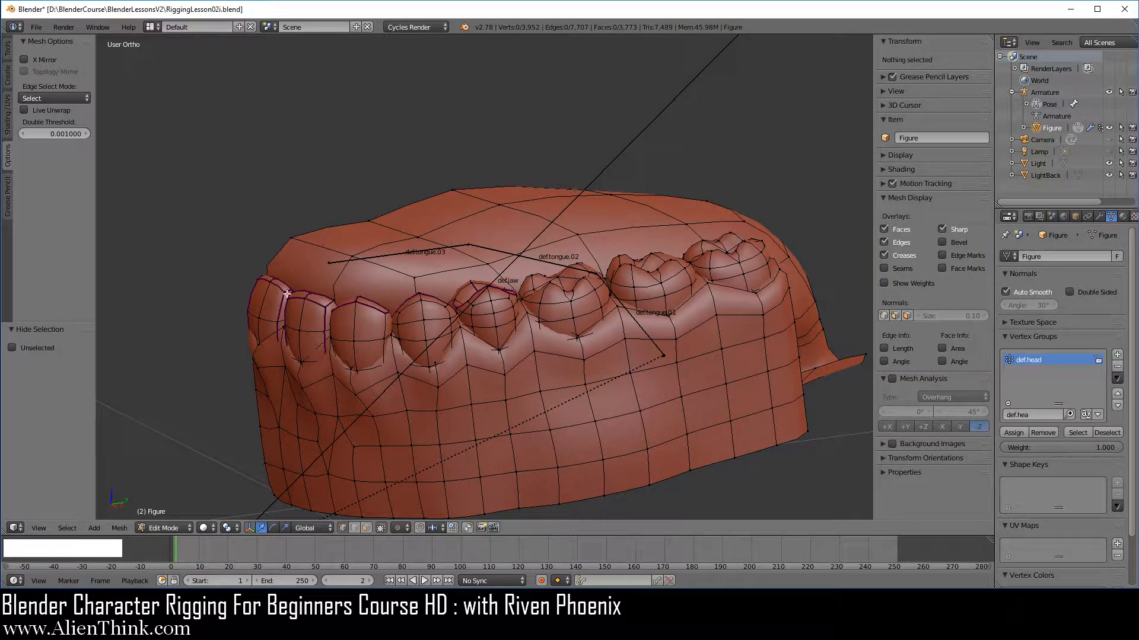
Select all the lower teeth as linked meshes and remove them from all vertex groups.
right_click(259, 317)
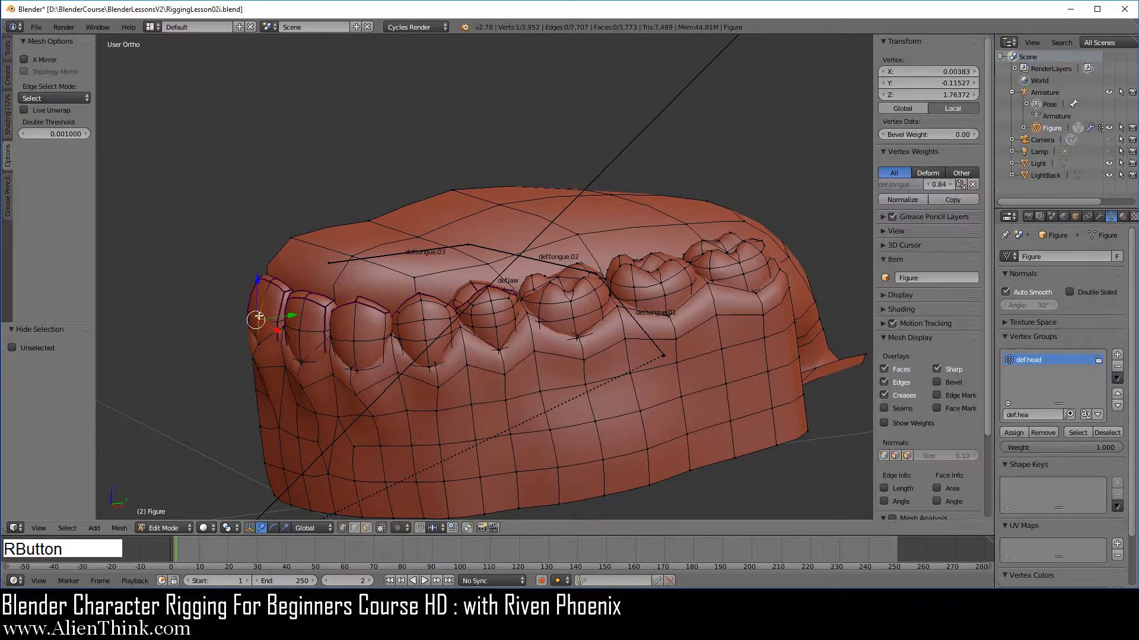
right_click(299, 336, "shift")
right_click(354, 341, "shift")
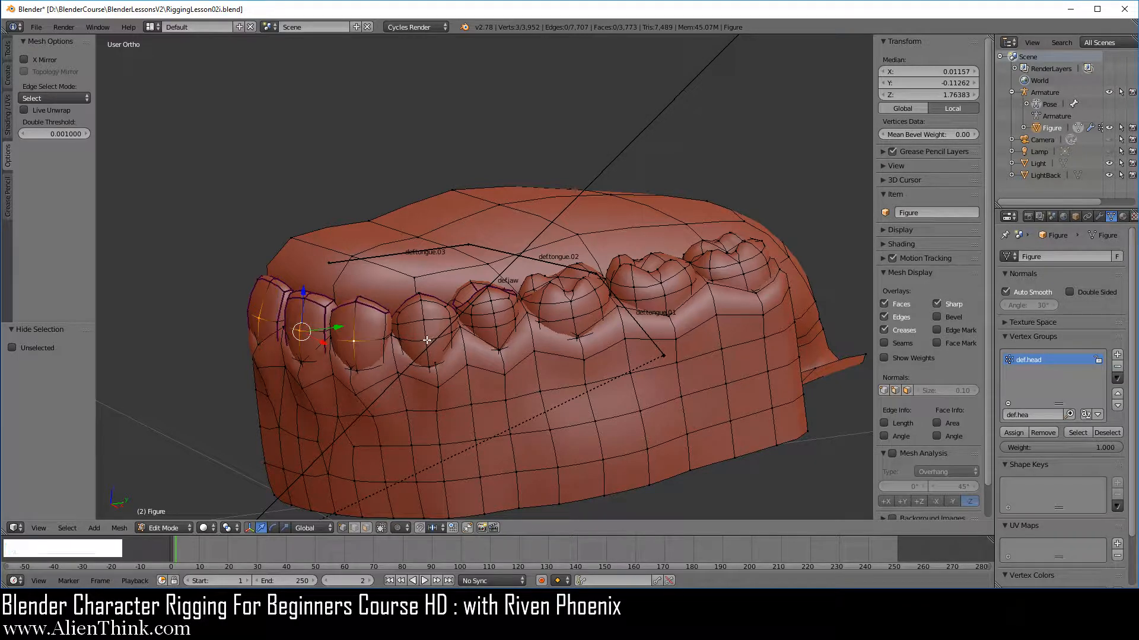
right_click(426, 341, "shift")
right_click(495, 327, "shift")
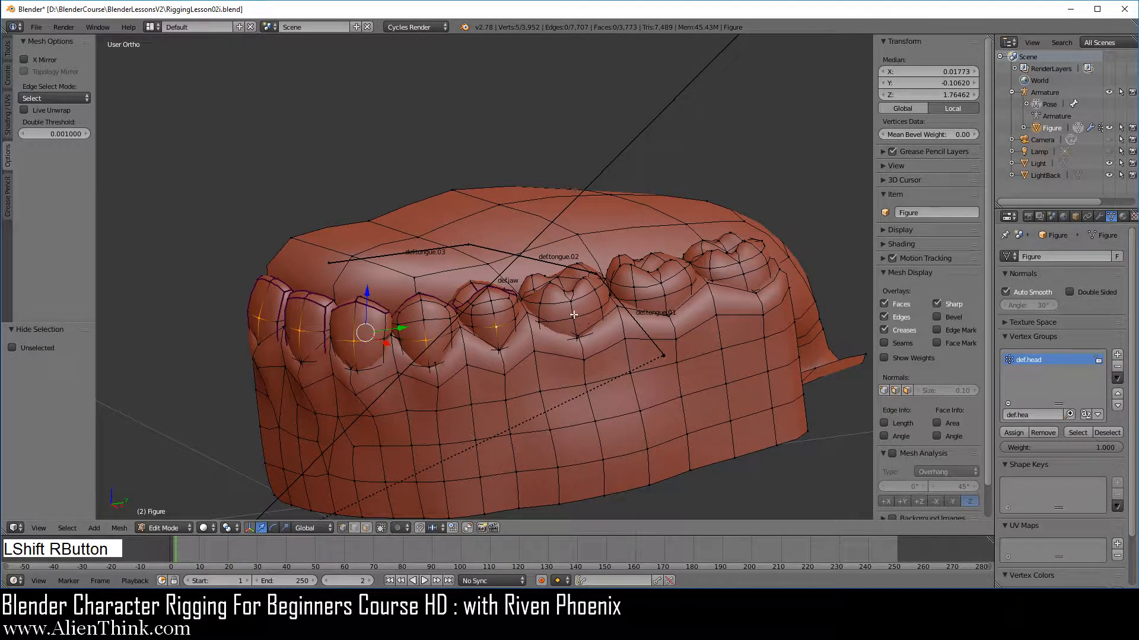
right_click(572, 318, "shift")
right_click(665, 295, "shift")
right_click(747, 274, "shift")
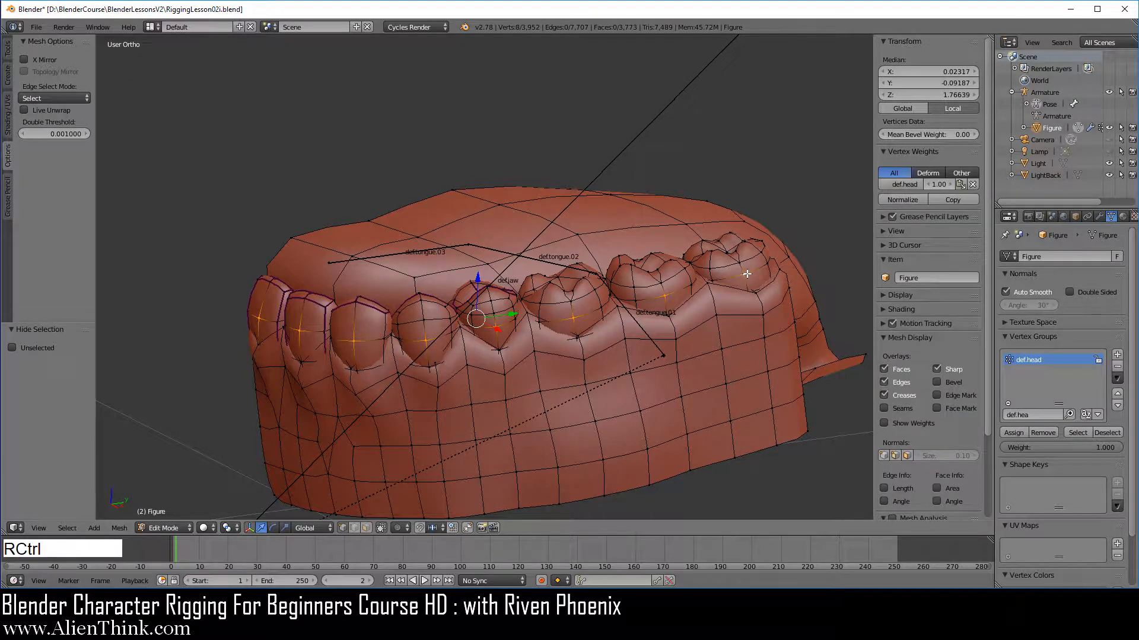
key("ctrl+l")
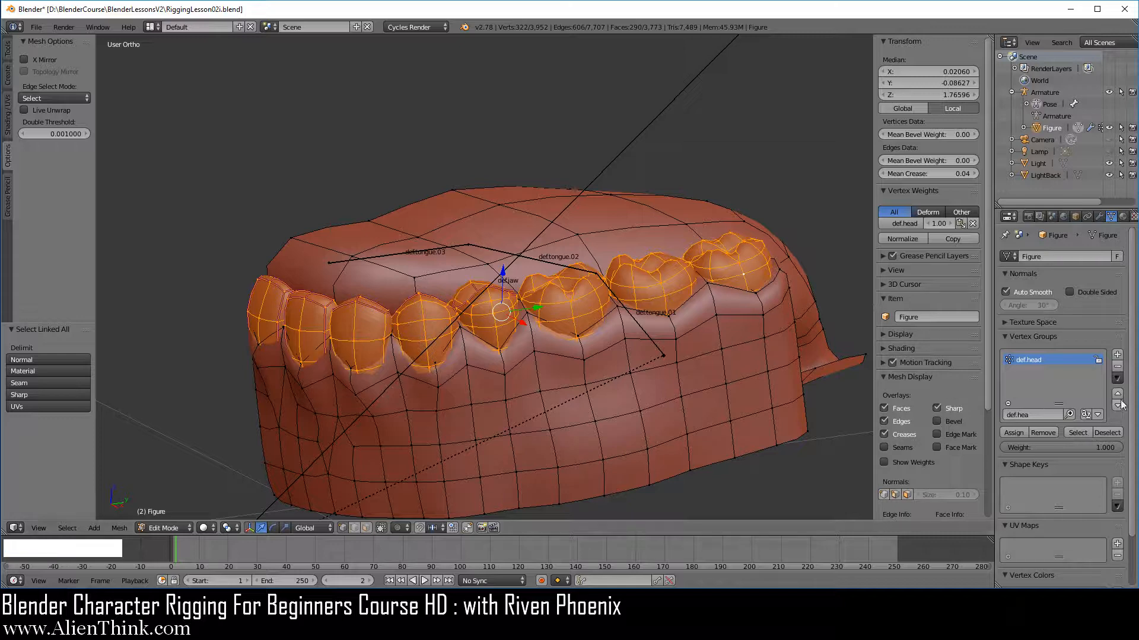
left_click(1118, 378)
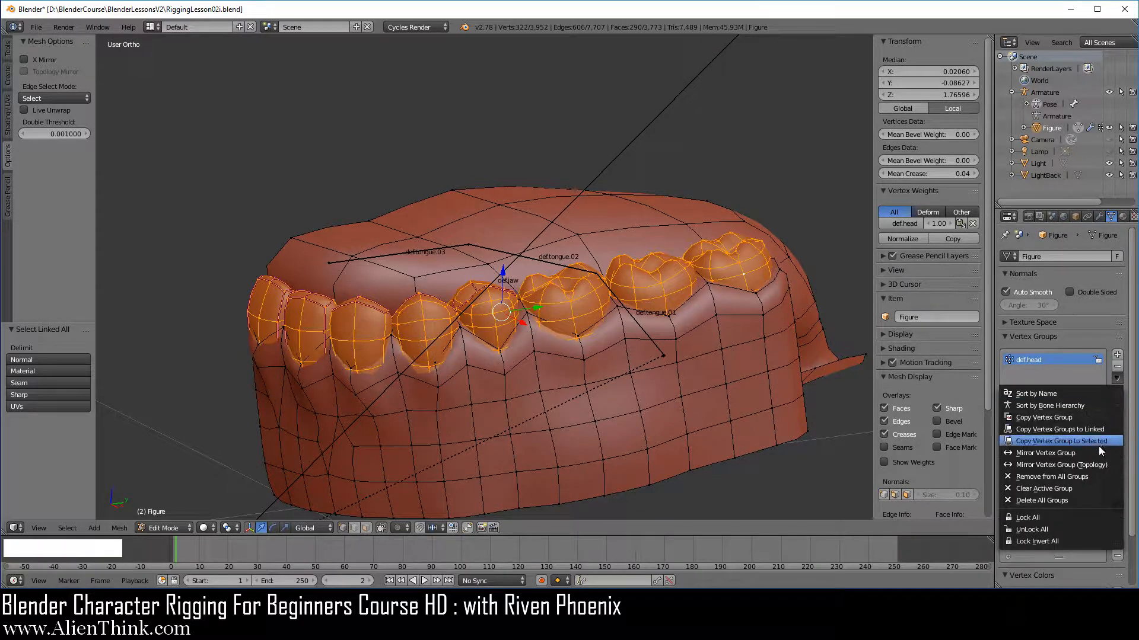
left_click(1087, 477)
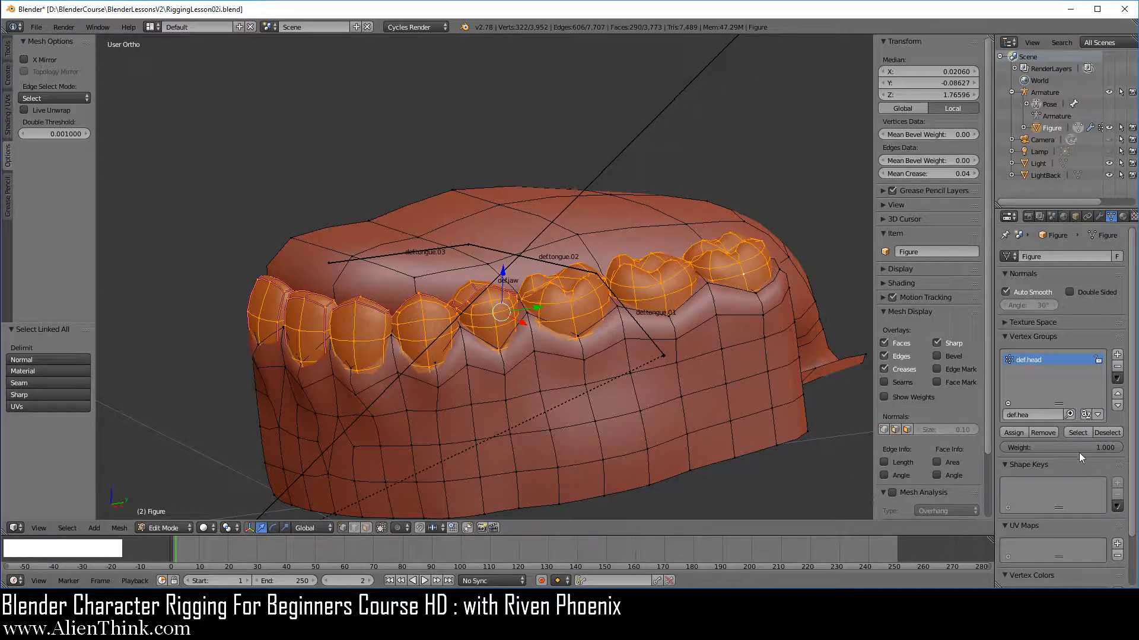
Assign the lower teeth to the def.jaw vertex group at weight 1.000.
left_click(1041, 414)
type("def.")
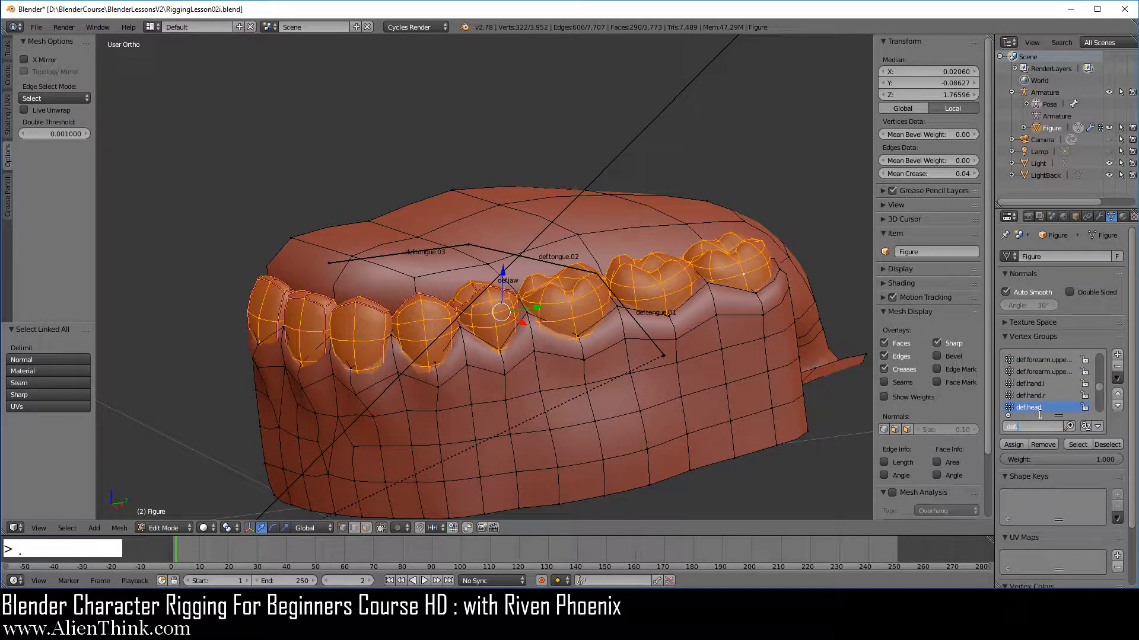
type("j")
left_click(1035, 361)
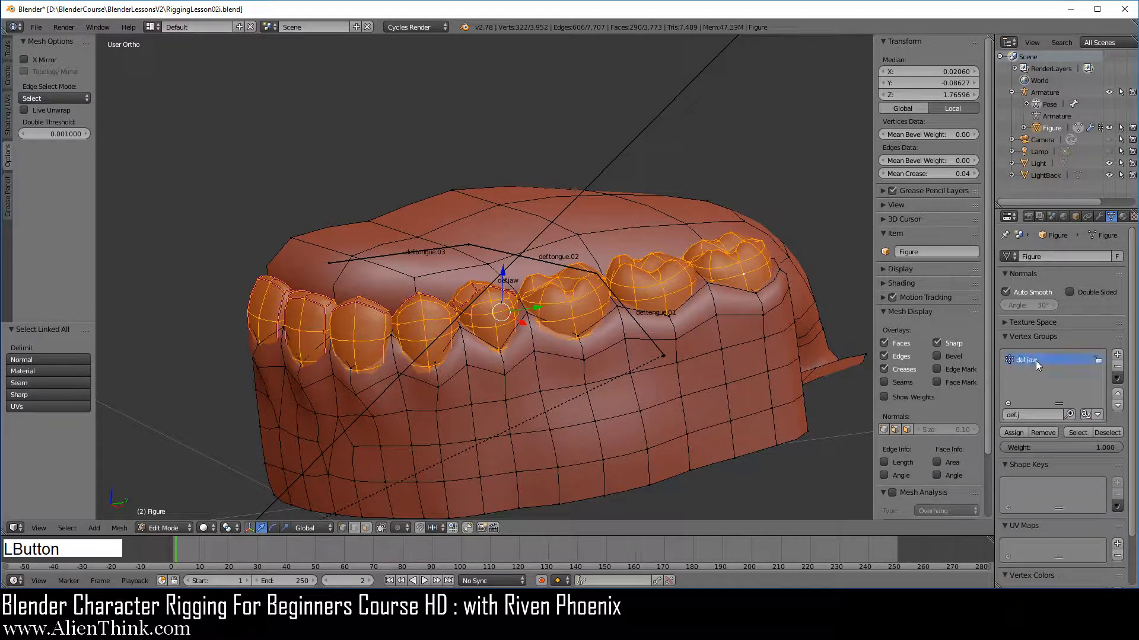
left_click(1017, 432)
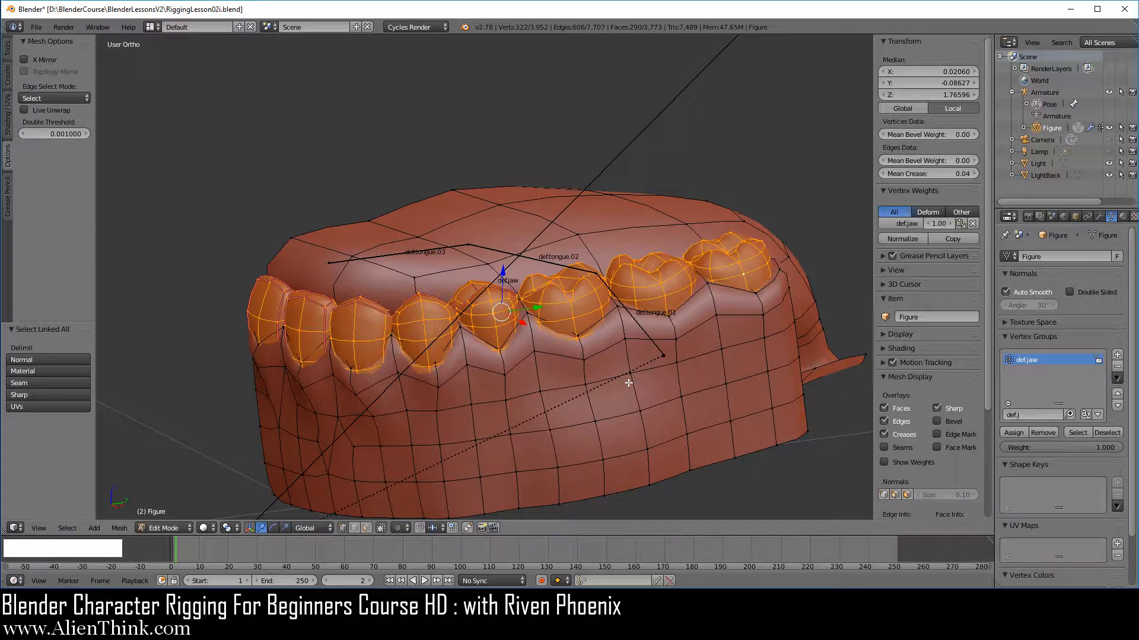
Reveal all the hidden mesh parts of the figure.
key("alt")
key("alt+h")
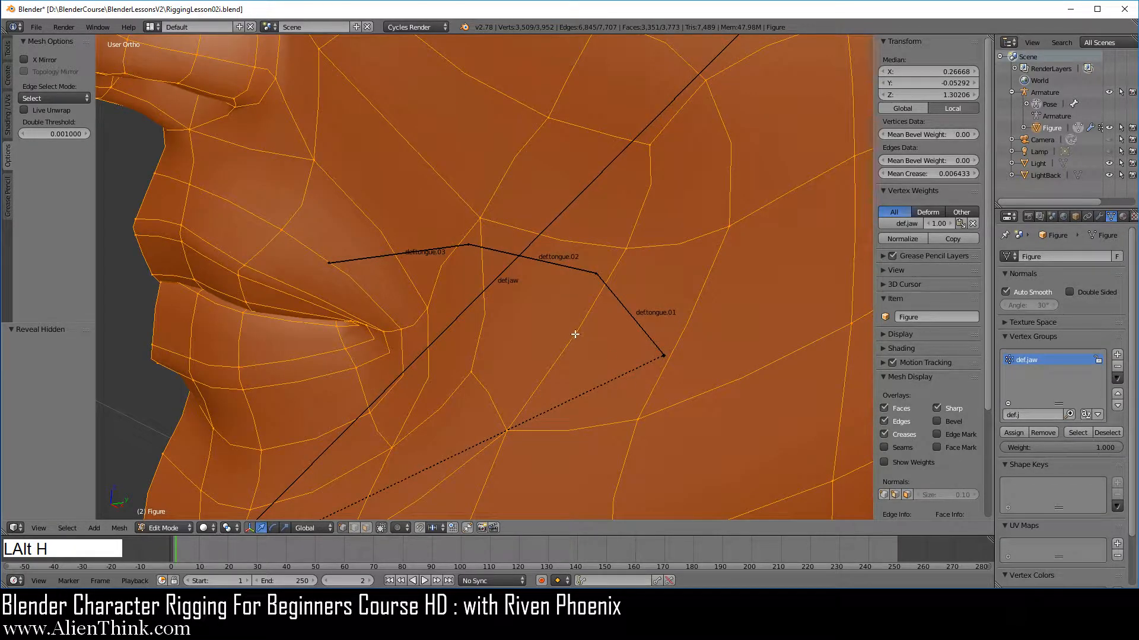
scroll(574, 334, "down", 5)
middle_click_drag(564, 324, 533, 283)
scroll(468, 340, "up", 3)
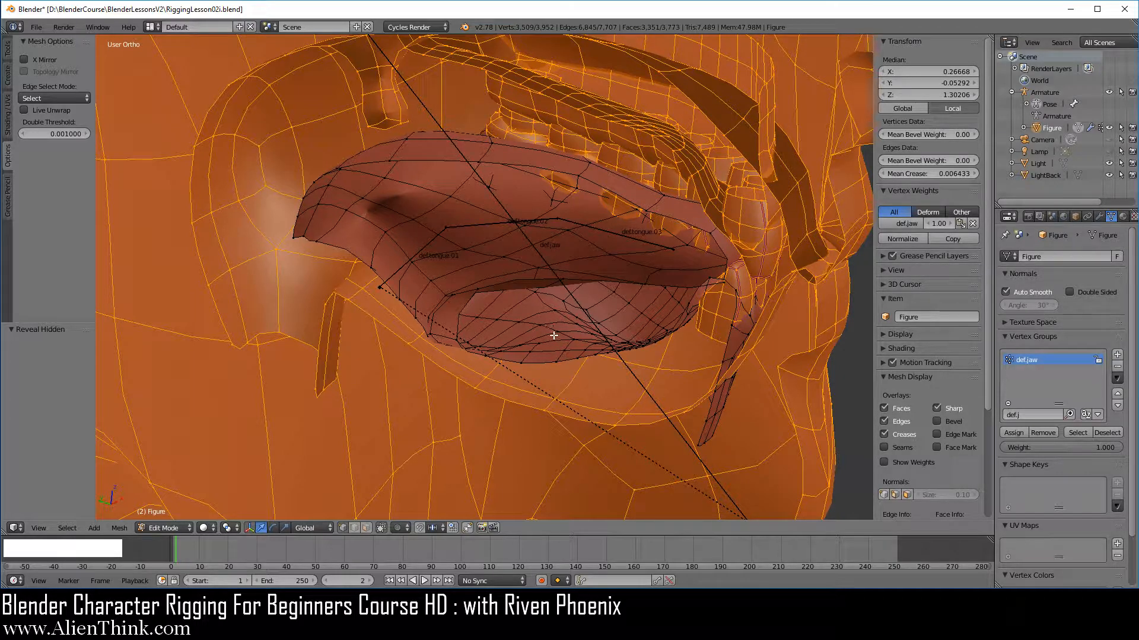
scroll(605, 288, "down", 3)
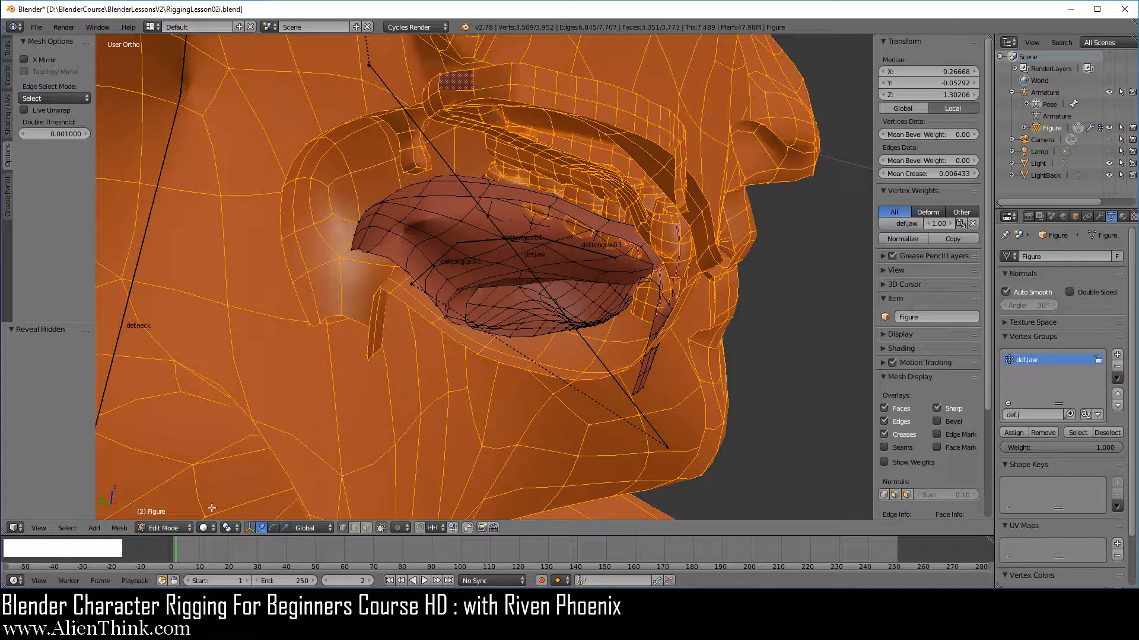
Switch the figure to Object Mode and select the armature in Pose Mode.
left_click(174, 527)
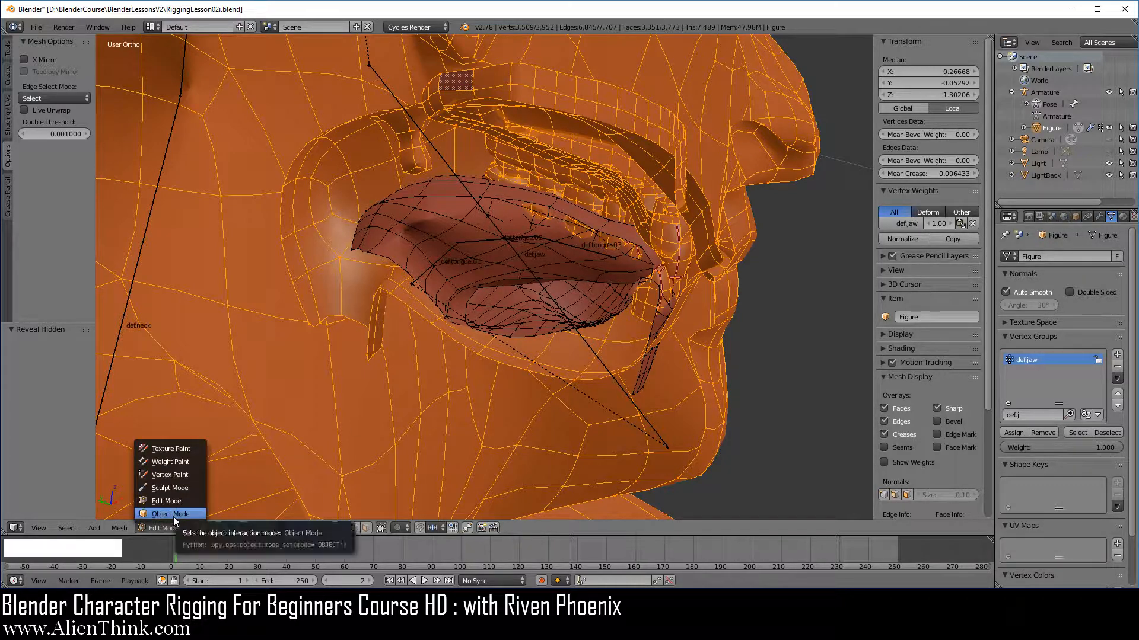
left_click(173, 515)
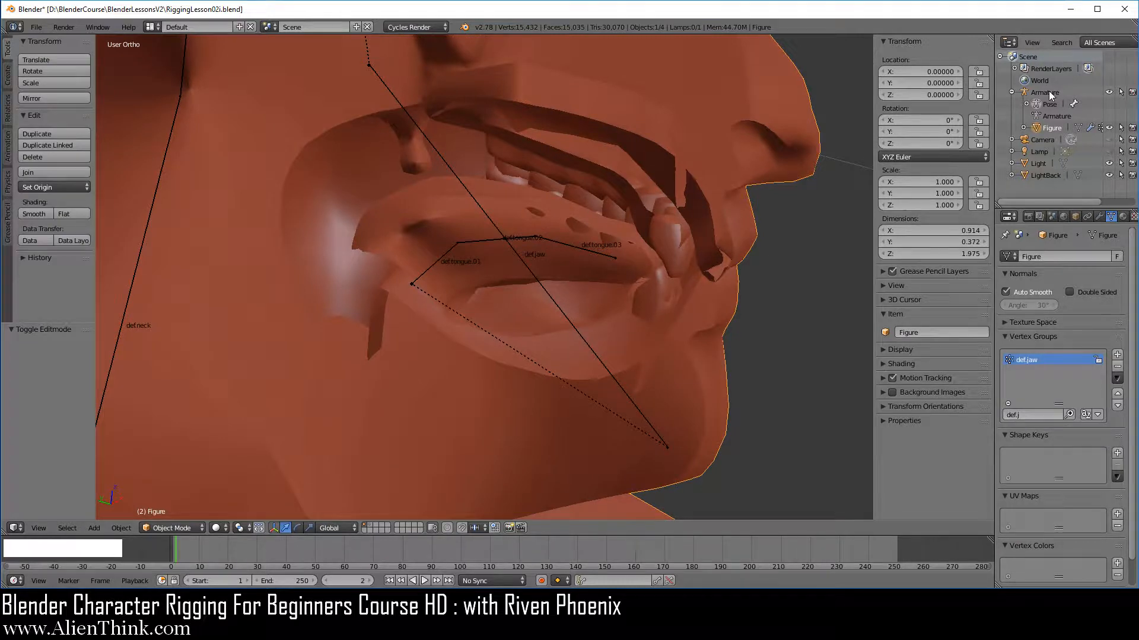
left_click(1049, 92)
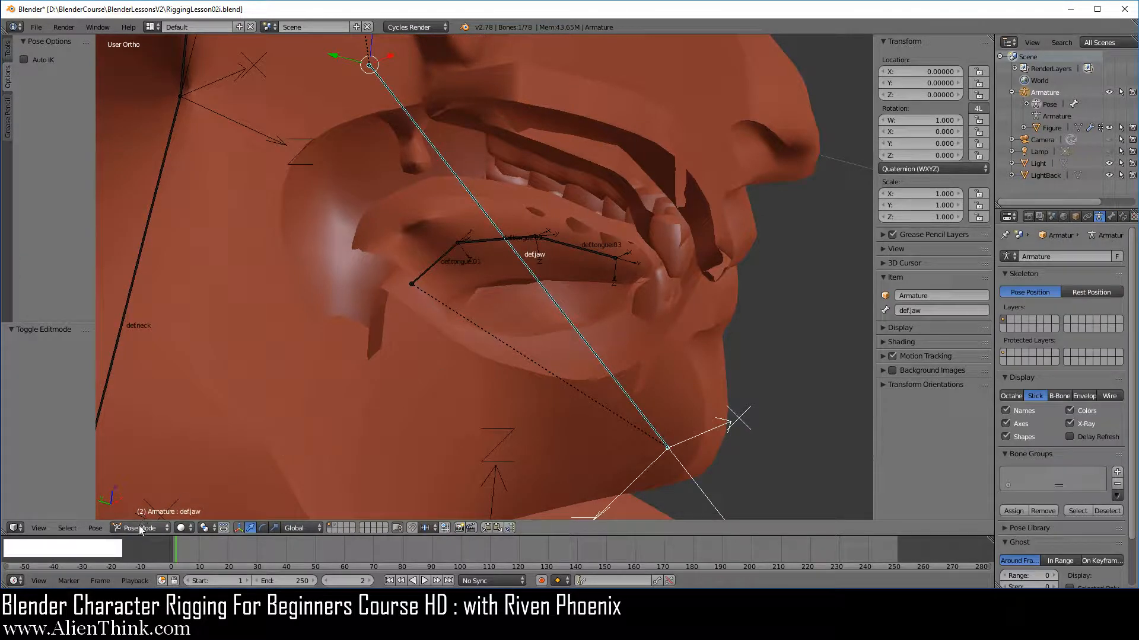
Rotate the jaw bone about its local X axis twice to check the mouth deformation, cancelling each rotation.
middle_click_drag(564, 318, 677, 304)
key("r")
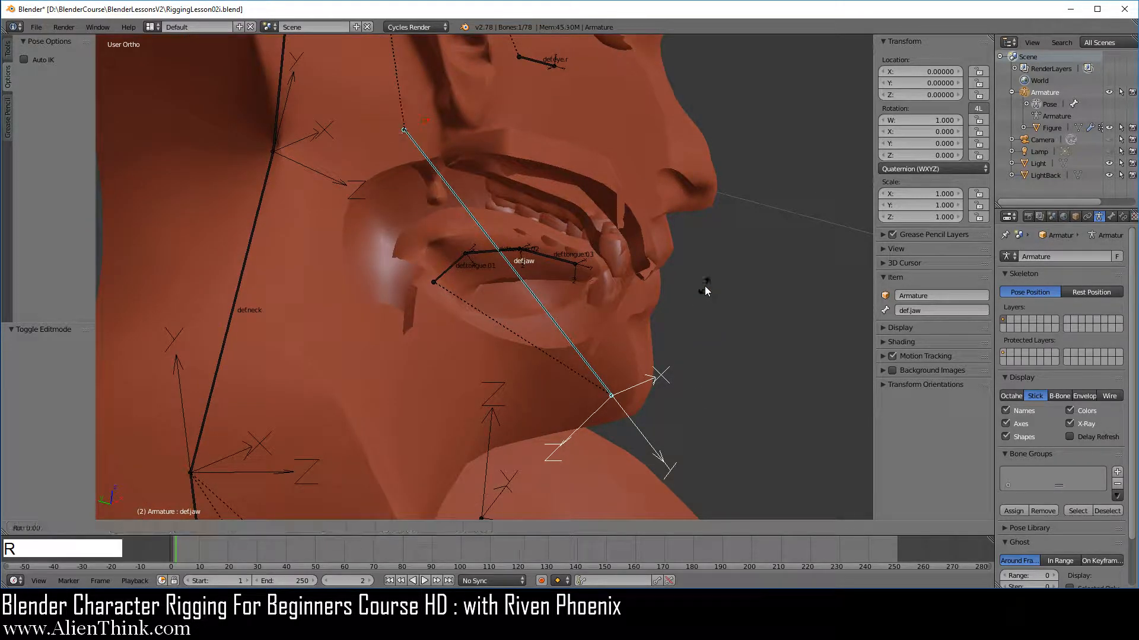
key("x")
key("x")
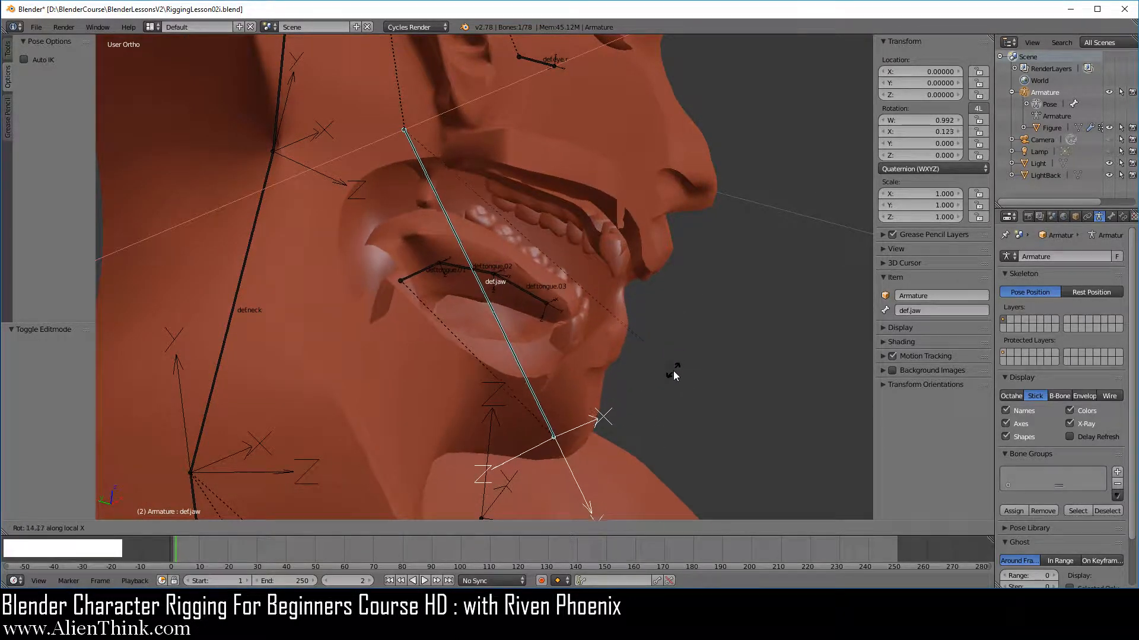
right_click(699, 353)
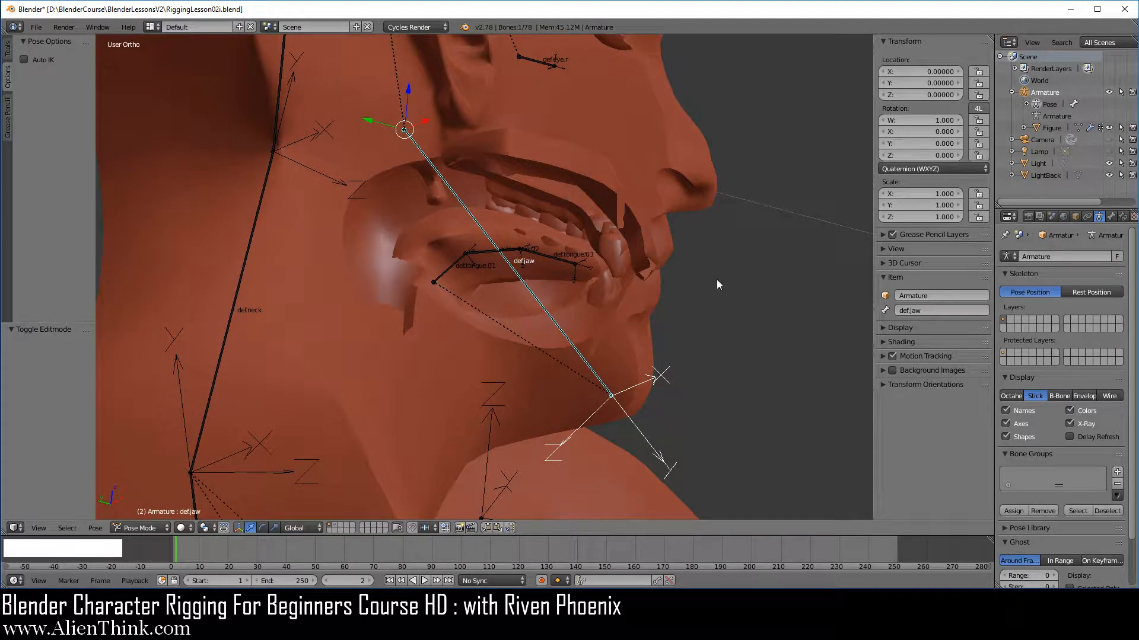
key("r")
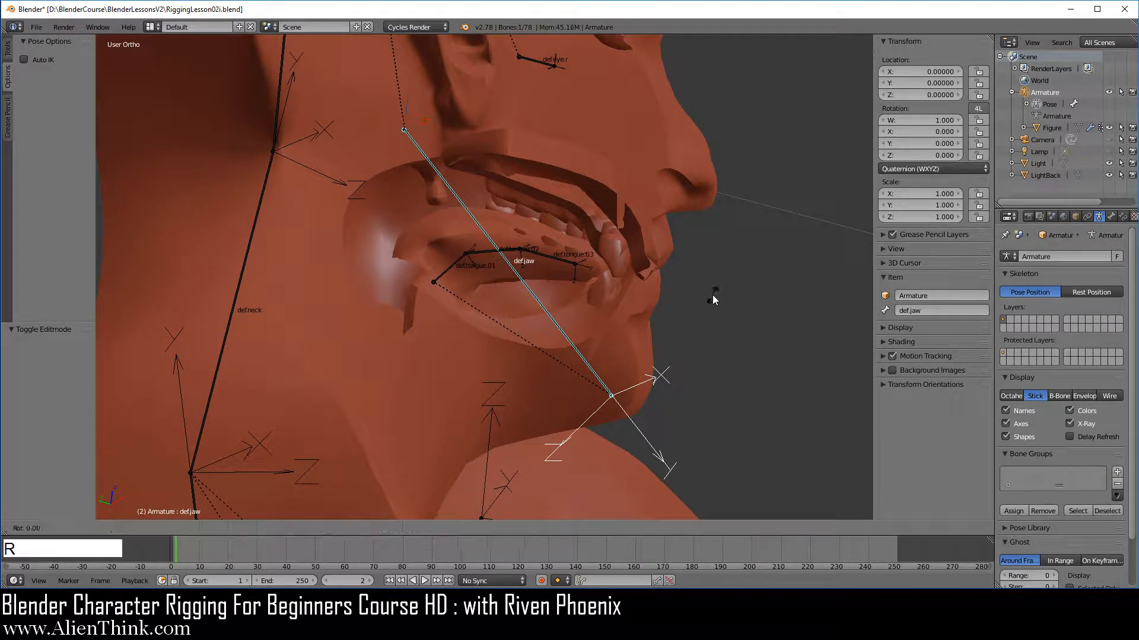
key("x")
key("x")
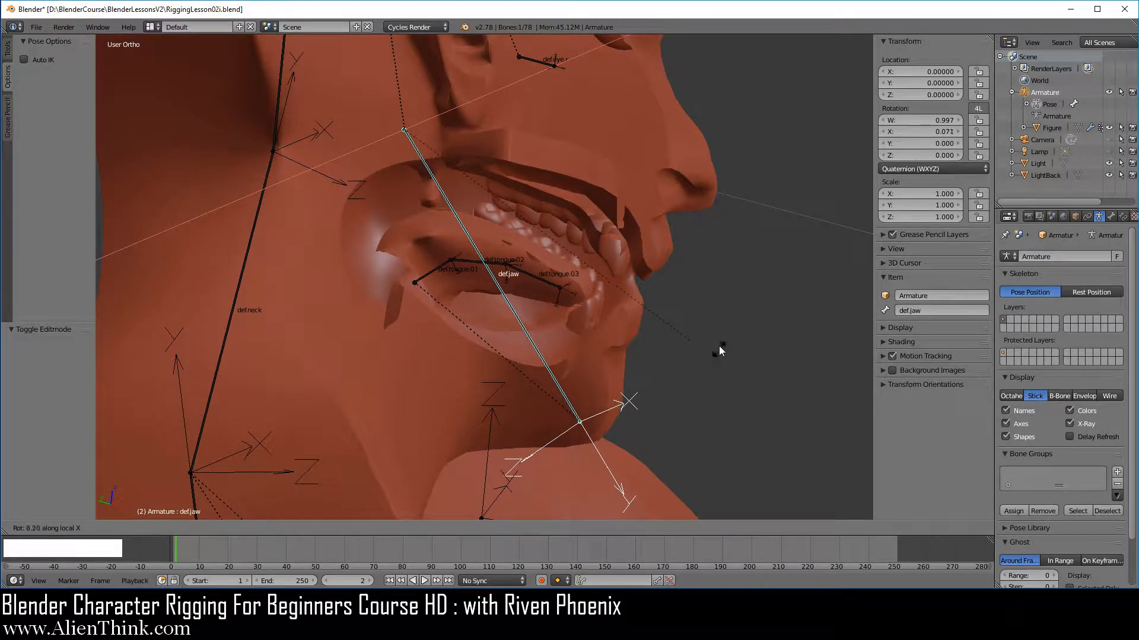
right_click(708, 357)
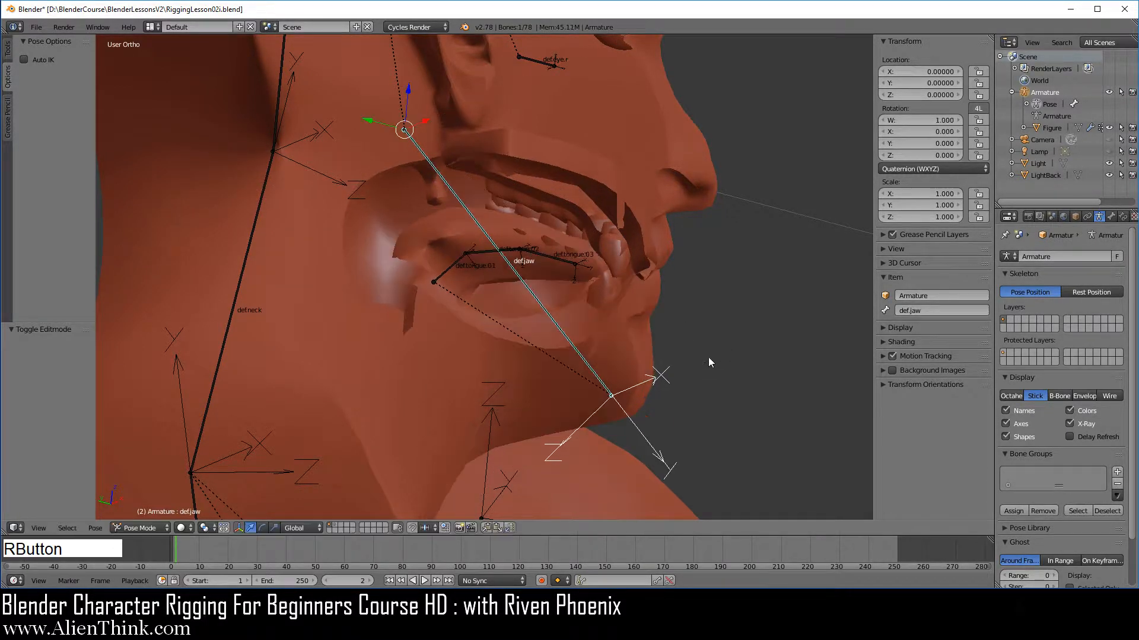
Save the blend file.
middle_click_drag(550, 276, 555, 296, "shift")
scroll(555, 297, "up", 1)
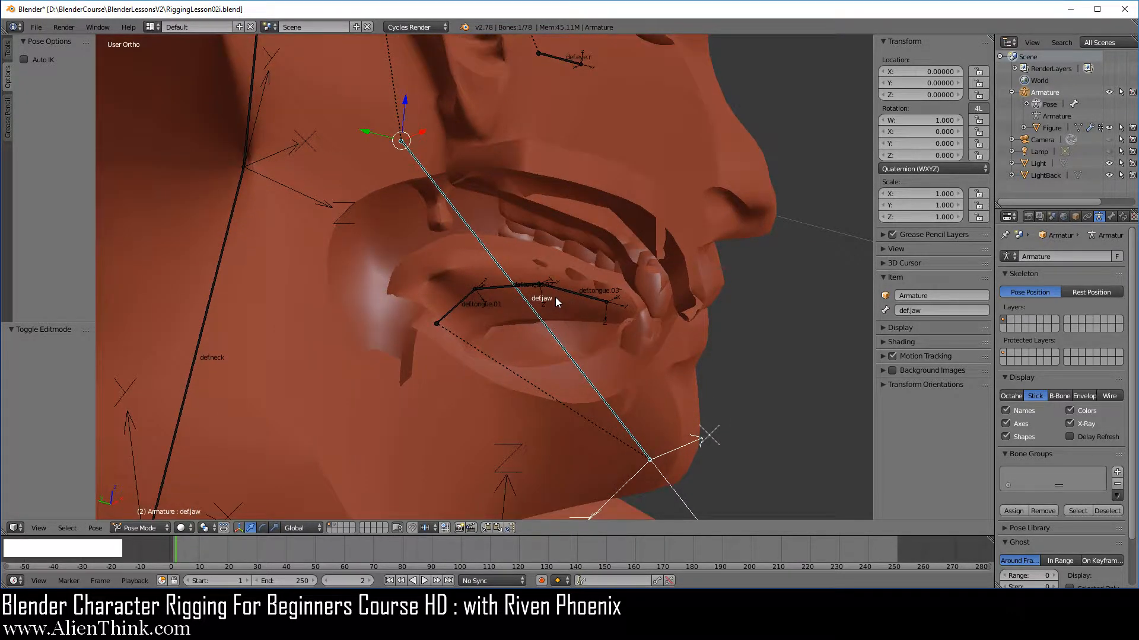
left_click(36, 27)
left_click(65, 118)
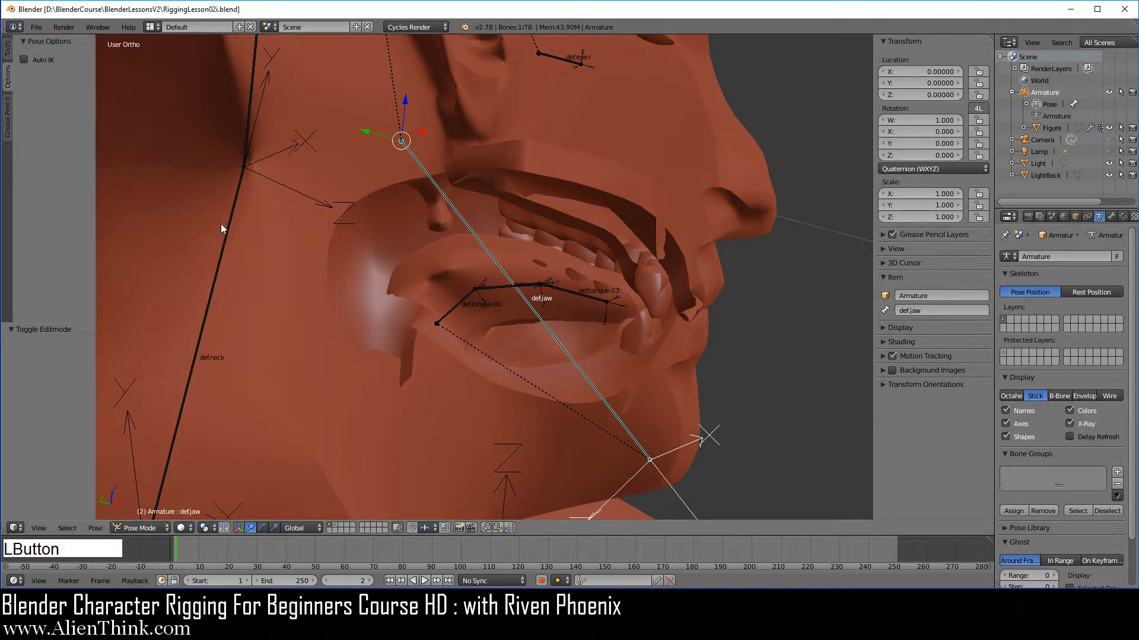